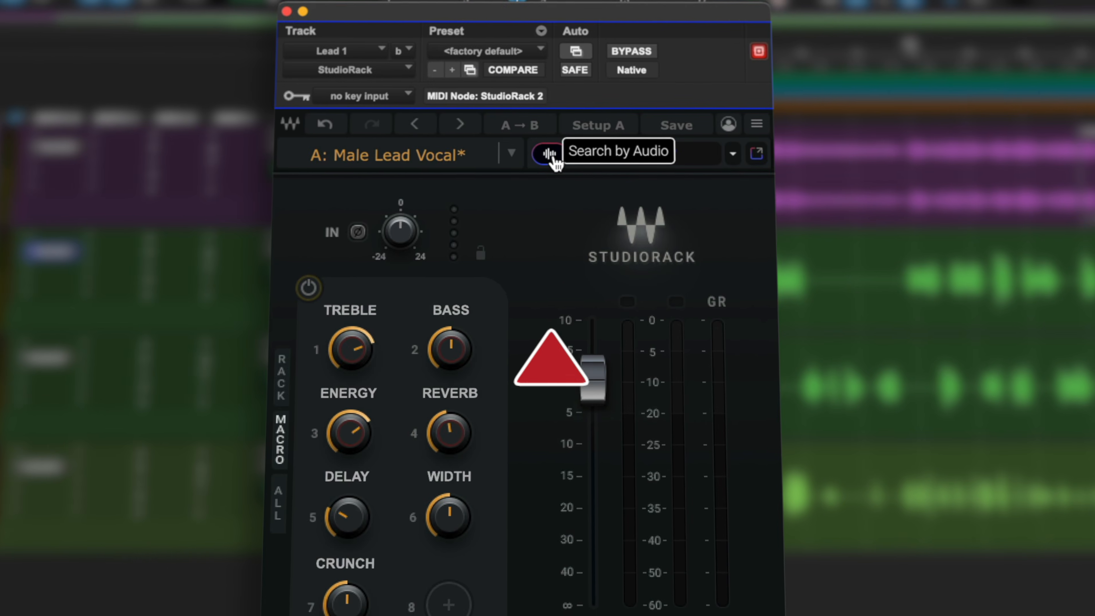
Run the StudioVerse audio scan on the Lead 1 vocal and browse the suggested chains
left_click(552, 155)
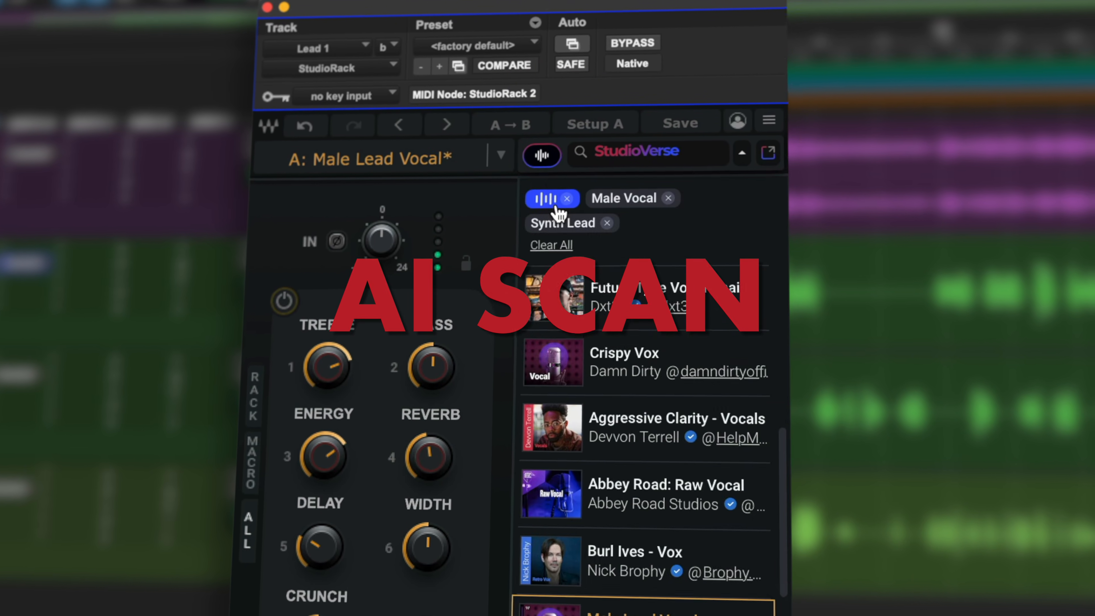
scroll(643, 431, "down", 10)
scroll(644, 436, "up", 4)
scroll(639, 284, "up", 3)
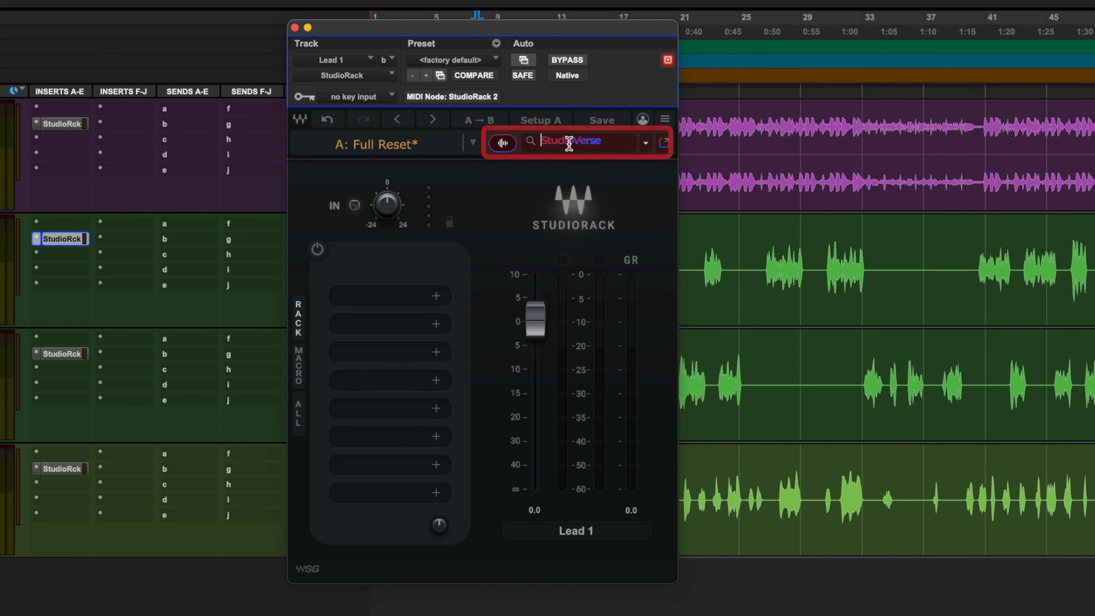
In the full StudioVerse browser, clear the Vocals tag filter and load the Robo Blue Percussion - Deep Sky (Stereo) chain on Lead 1
left_click(663, 148)
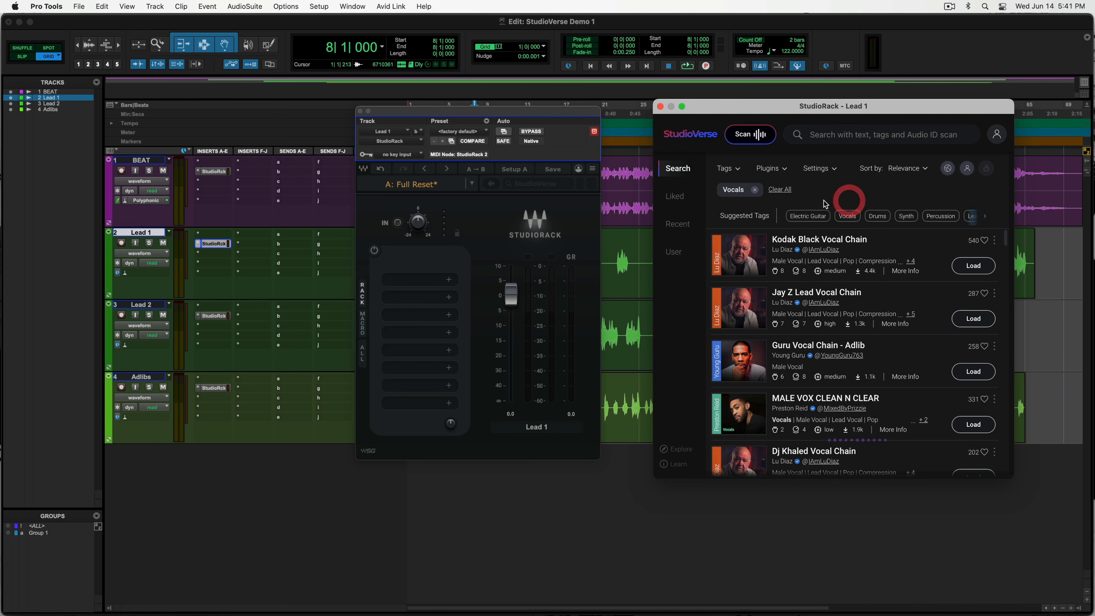
left_click(798, 190)
left_click(755, 190)
left_click_drag(1006, 239, 1016, 389)
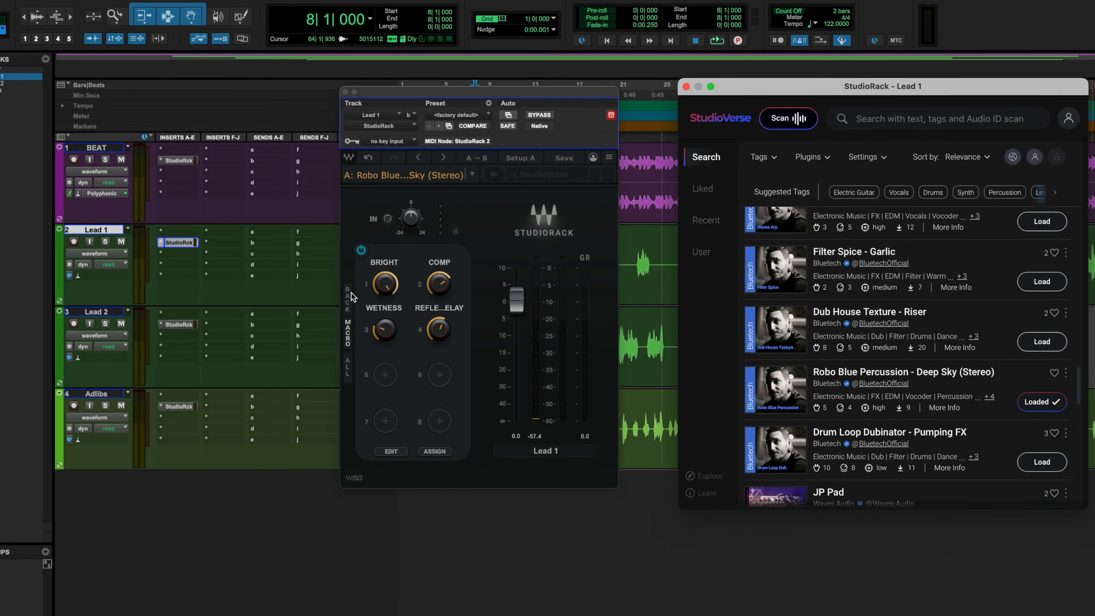
Inspect the plugins in the loaded chain's rack and return to its macro controls
left_click(362, 294)
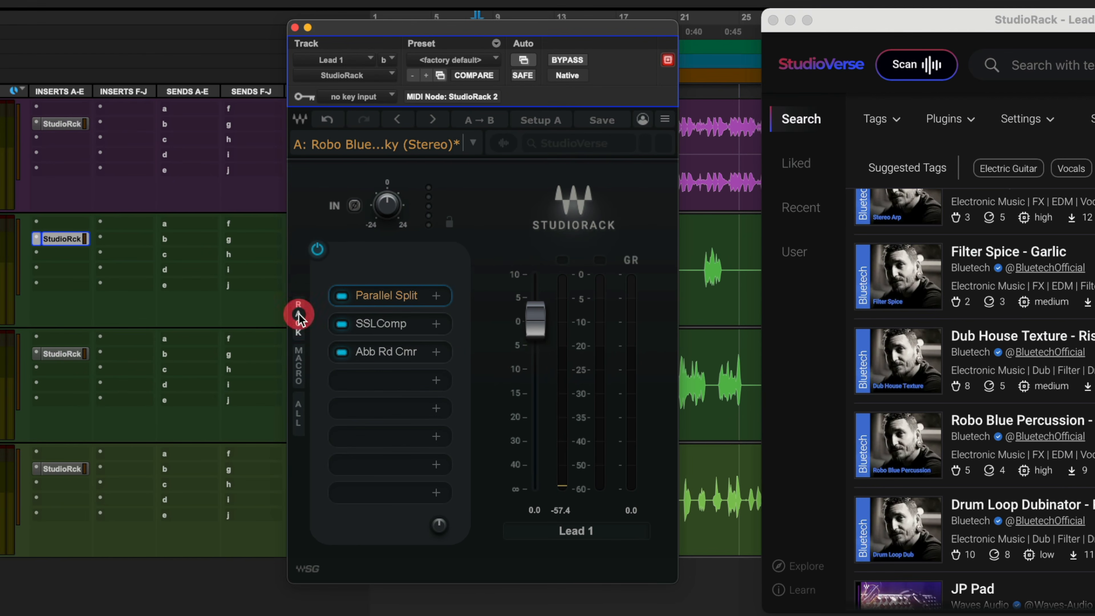
left_click(298, 356)
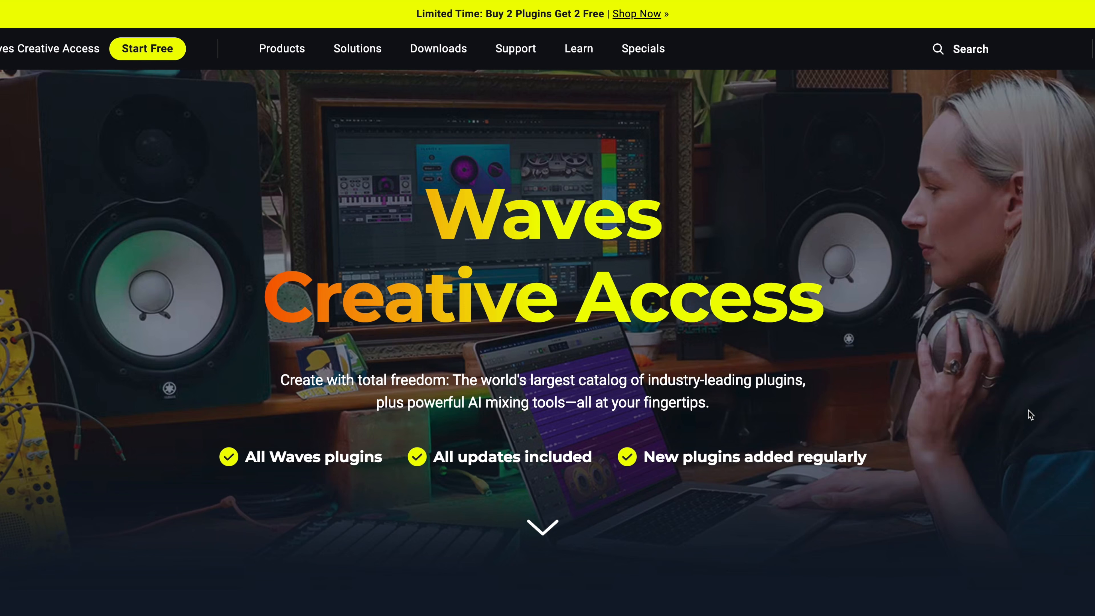
On the Waves Creative Access web page, examine the subscription plans, their prices and included features
scroll(1030, 414, "down", 10)
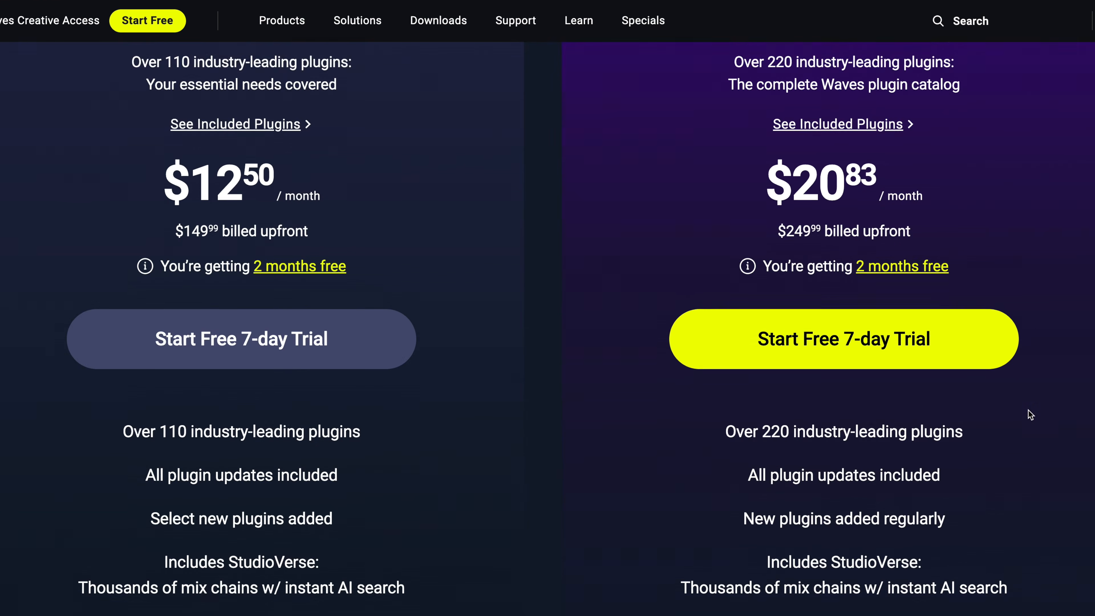
left_click_drag(724, 385, 900, 386)
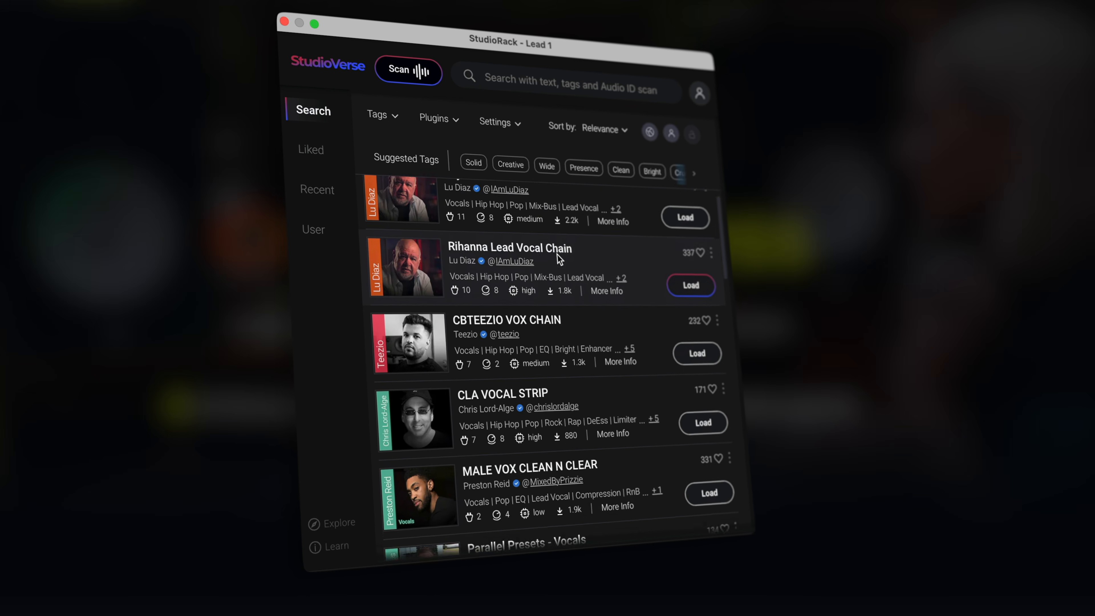
Browse the list of vocal chains by different engineers in the StudioVerse browser
scroll(558, 253, "down", 5)
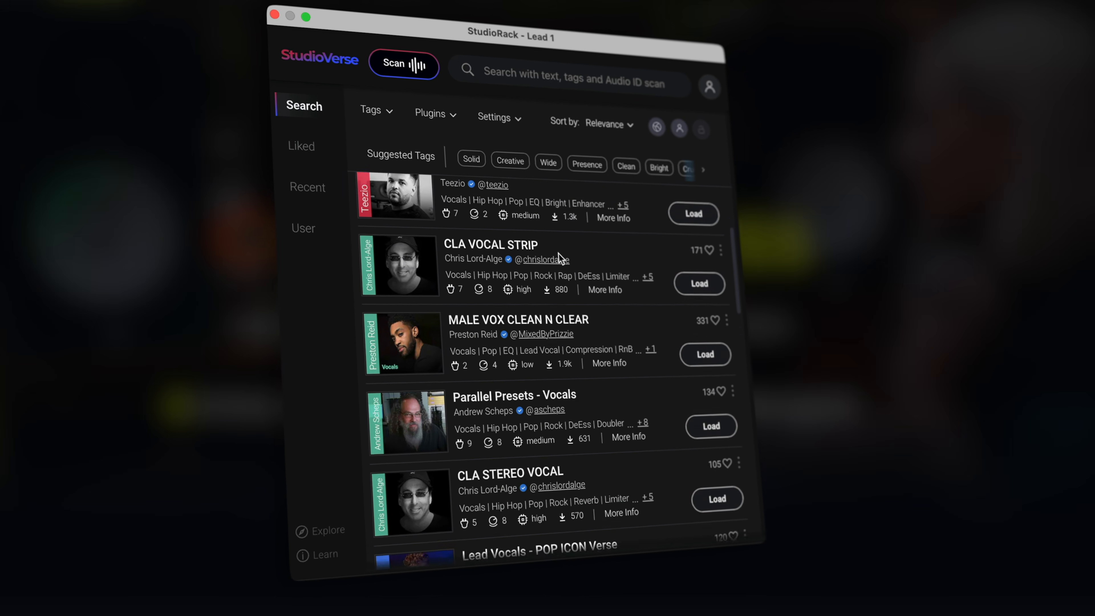
scroll(561, 253, "down", 5)
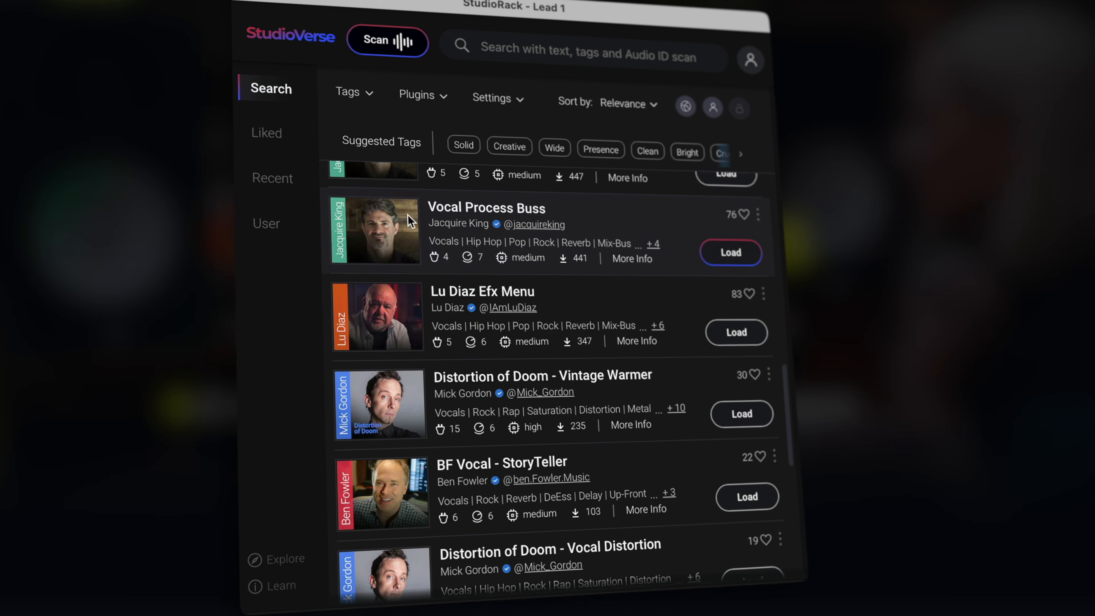
scroll(531, 367, "down", 5)
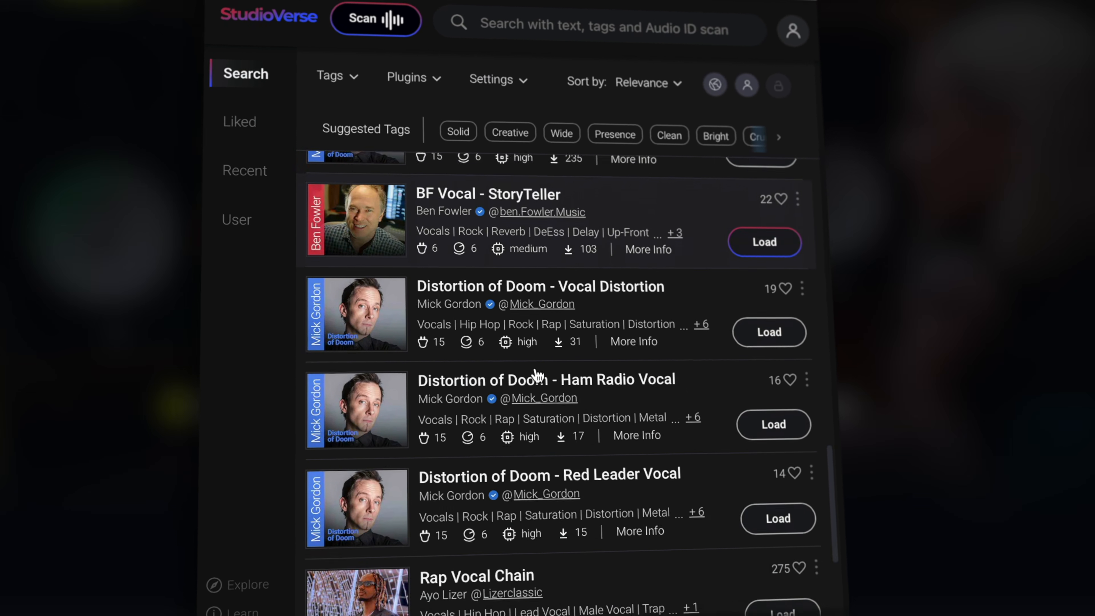
scroll(535, 378, "down", 5)
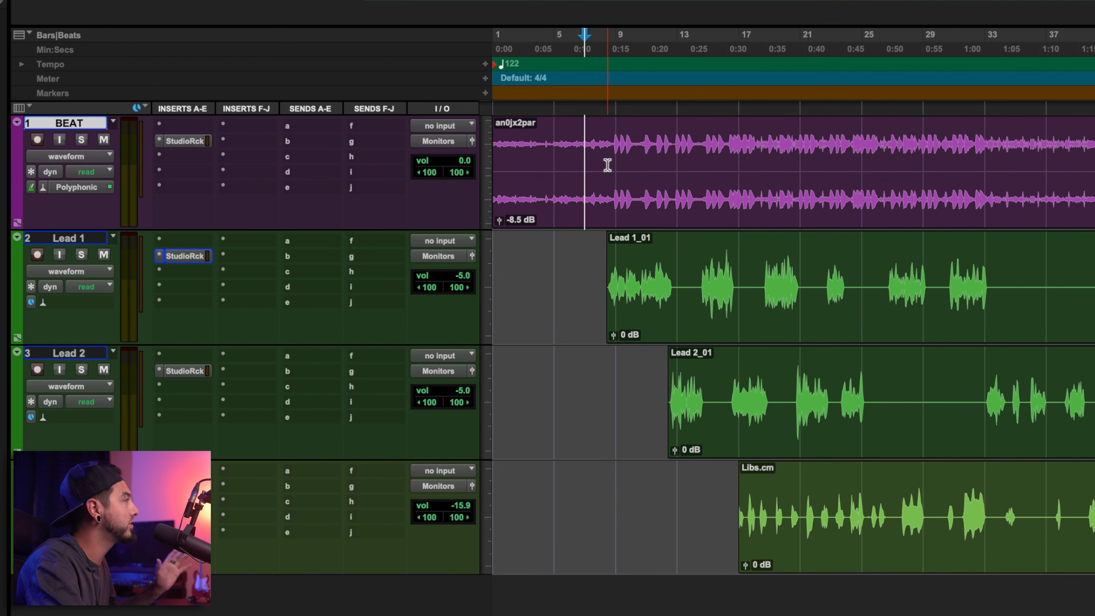
Highlight a section of the BEAT track, of both lead vocals, and of the Adlibs from bar 16 to bar 31
left_click_drag(609, 151, 724, 157)
left_click_drag(583, 264, 813, 404)
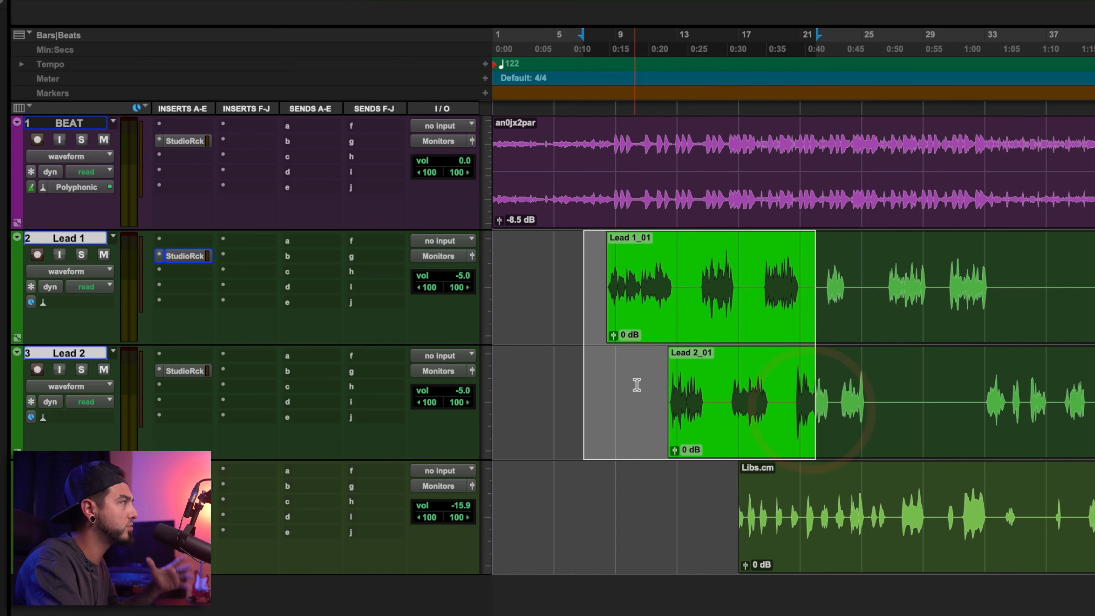
left_click(725, 494)
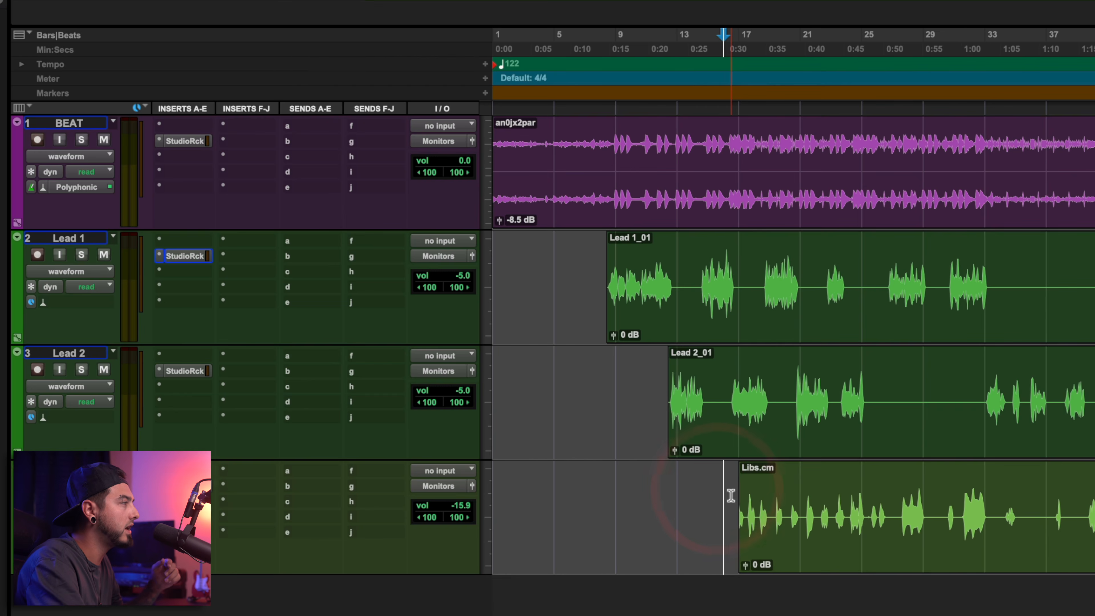
left_click_drag(722, 496, 949, 514)
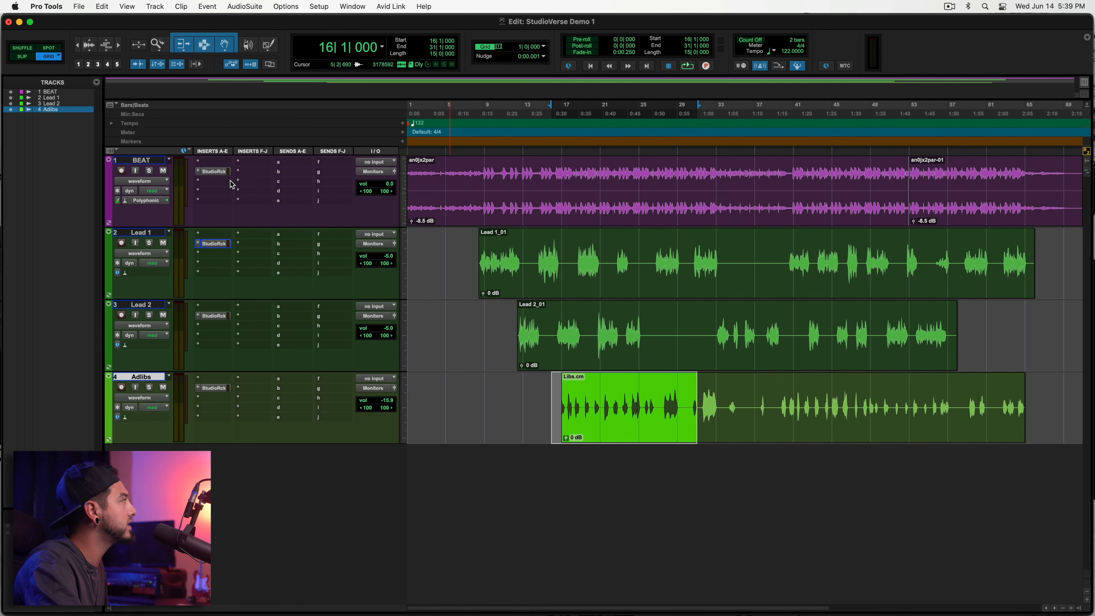
Check the StudioRack insert on the BEAT, Lead 1, Lead 2 and Adlibs tracks, and close the plugin window
left_click(220, 174)
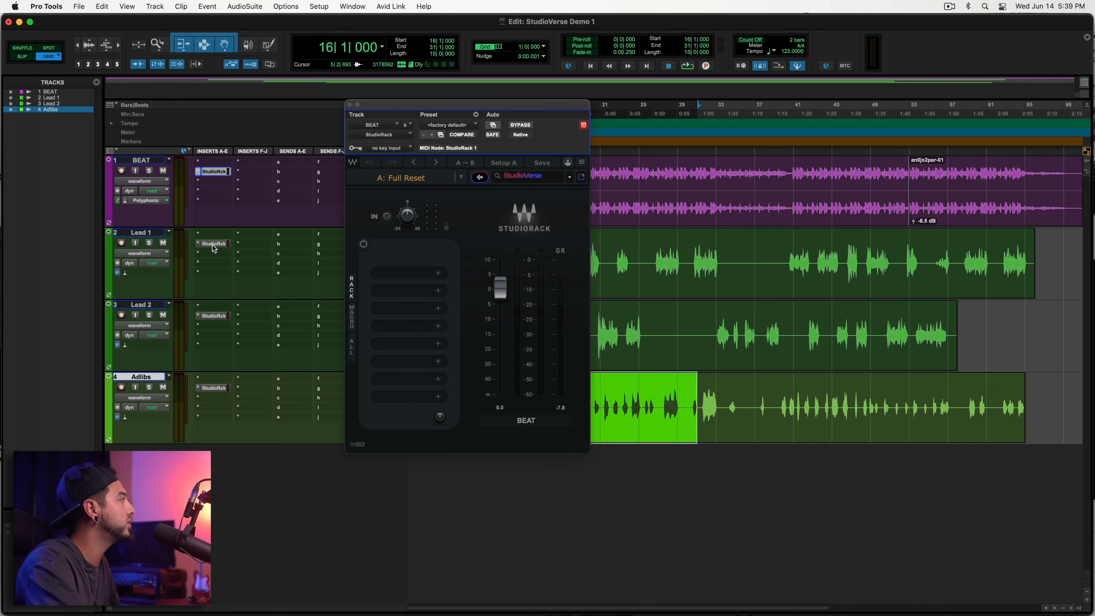
left_click(217, 320)
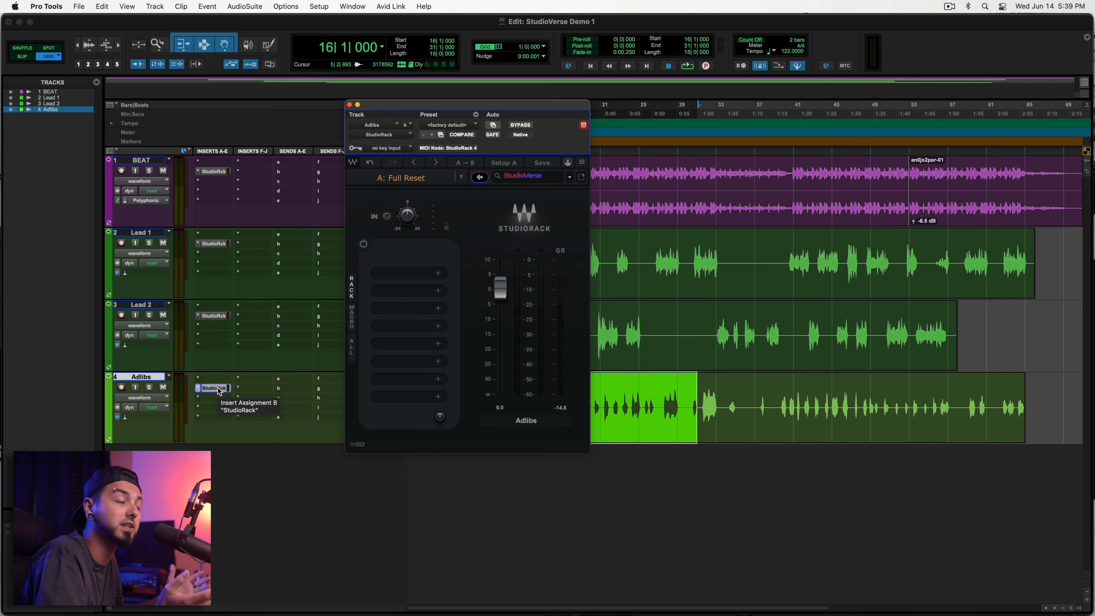
left_click(219, 316)
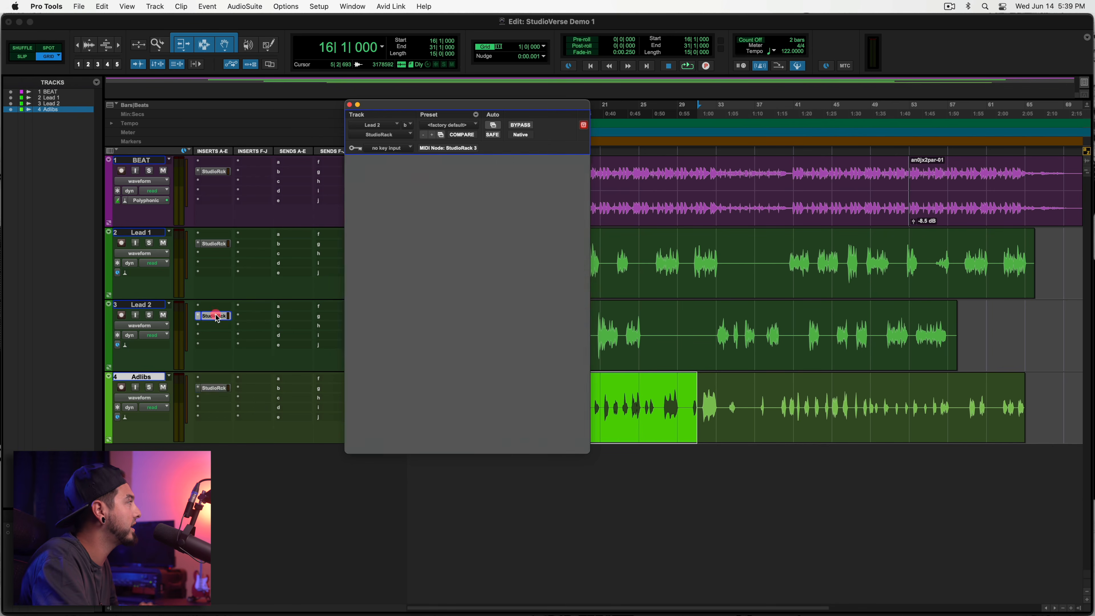
left_click(213, 243)
left_click(216, 171)
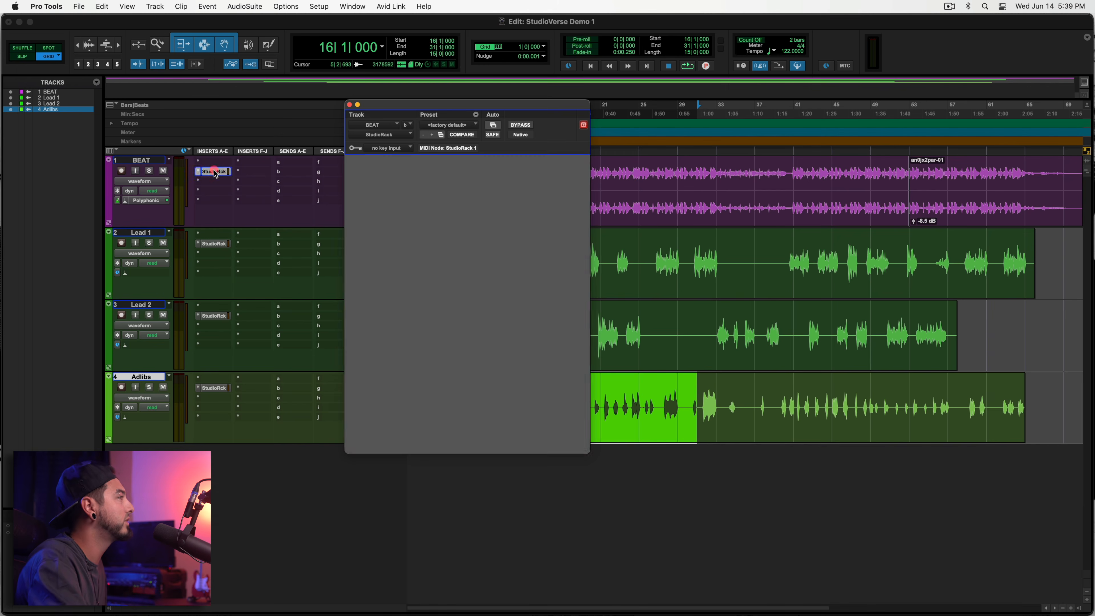
left_click(350, 105)
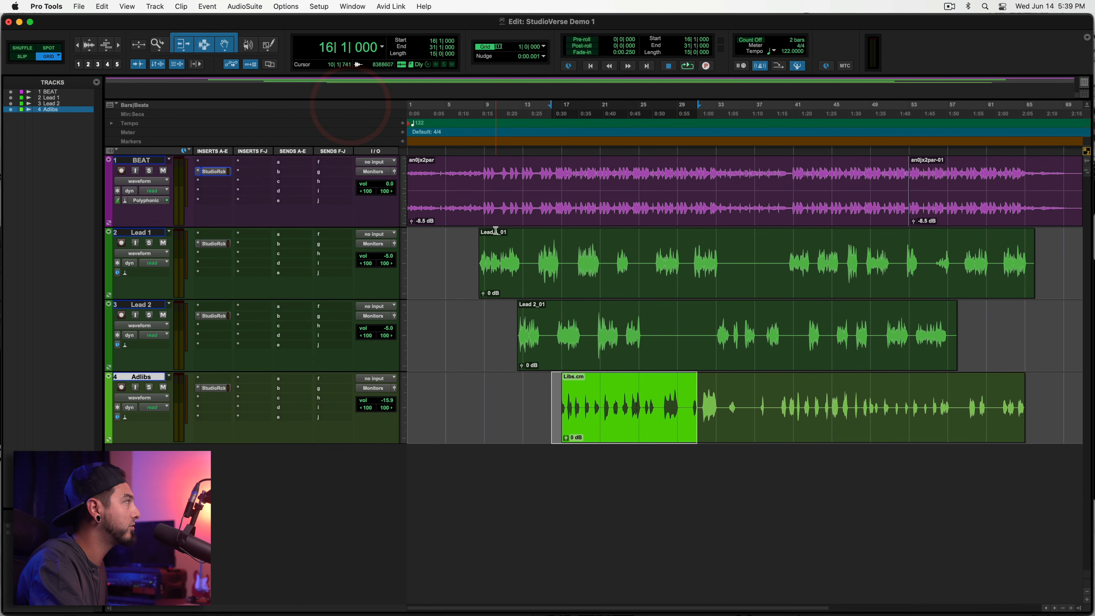
Play the unprocessed session from bar 8, just before the Lead 1 clip, and stop playback
left_click(472, 235)
key("space")
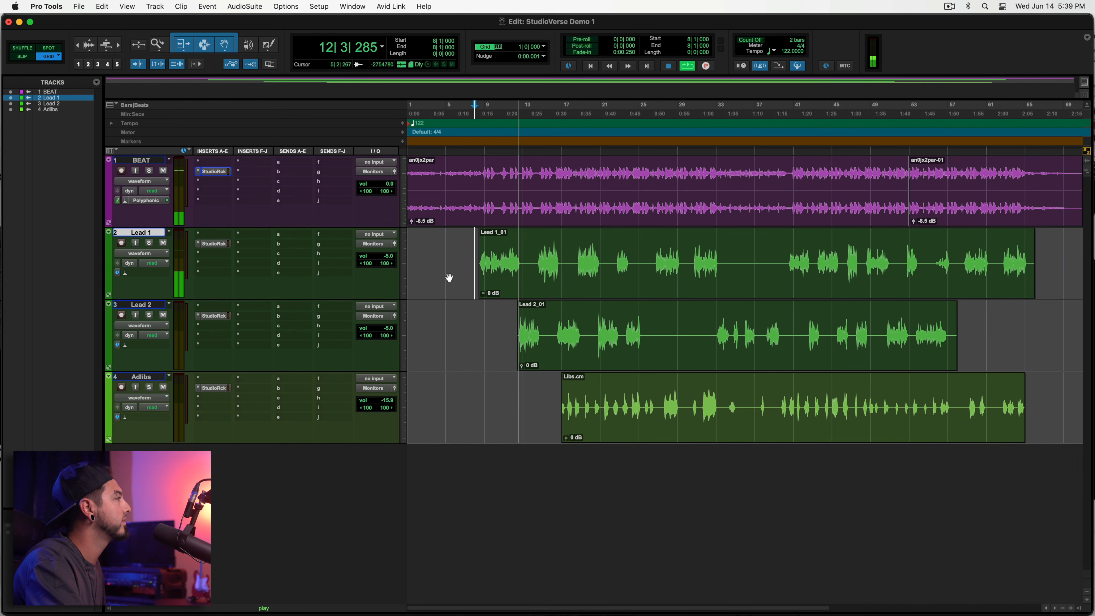
key("space")
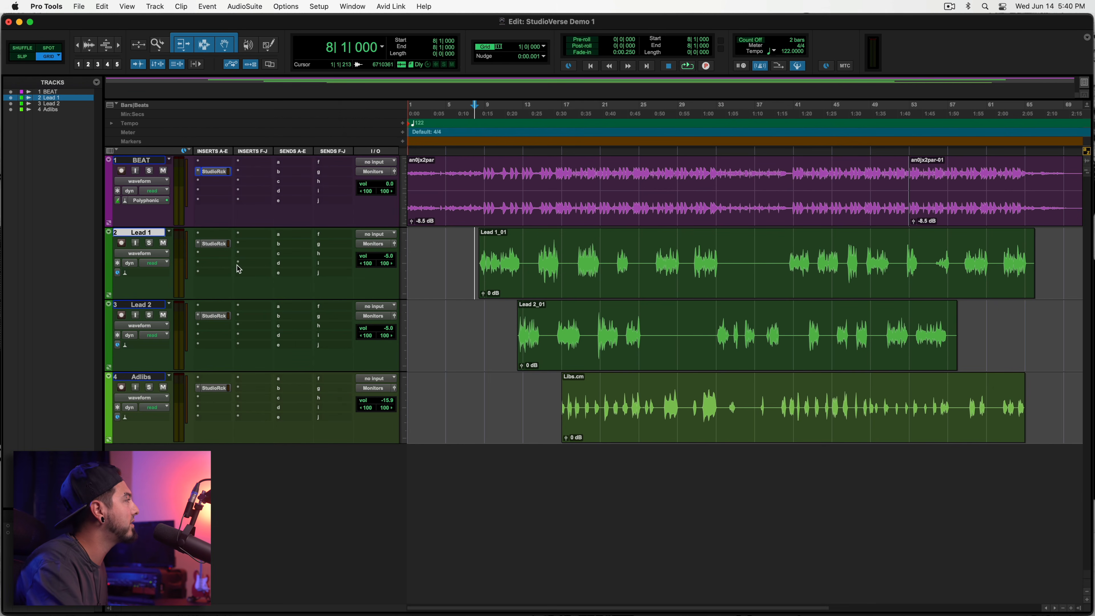
Open StudioRack on the Lead 1 track and reset its output clip indicators
left_click(212, 243)
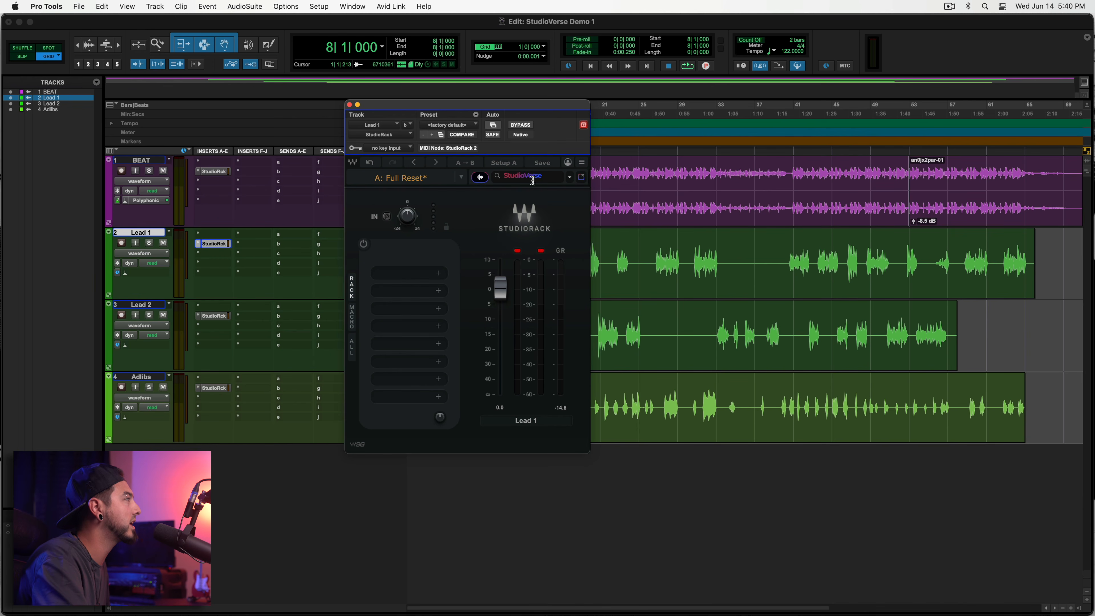
left_click(541, 251)
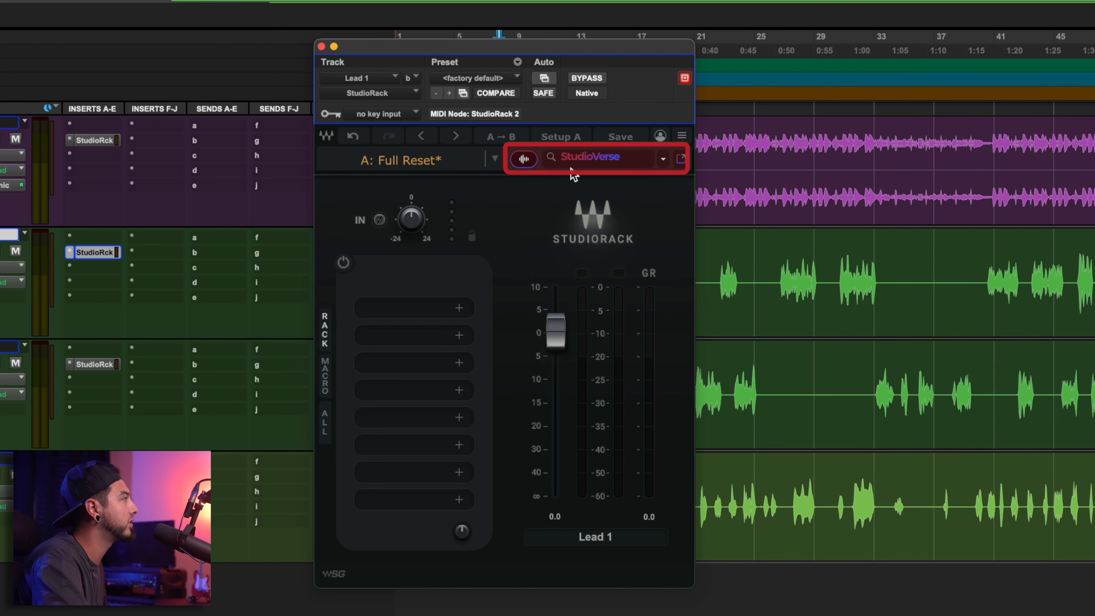
Open the full StudioVerse browser for Lead 1 in its own window and reposition it beside StudioRack
left_click(574, 158)
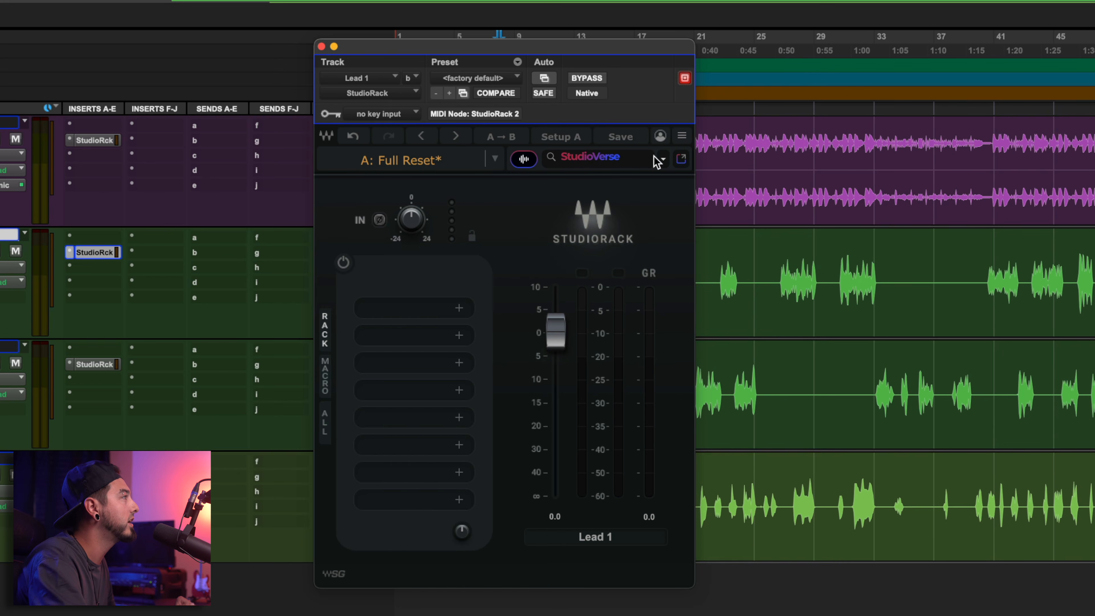
left_click(681, 159)
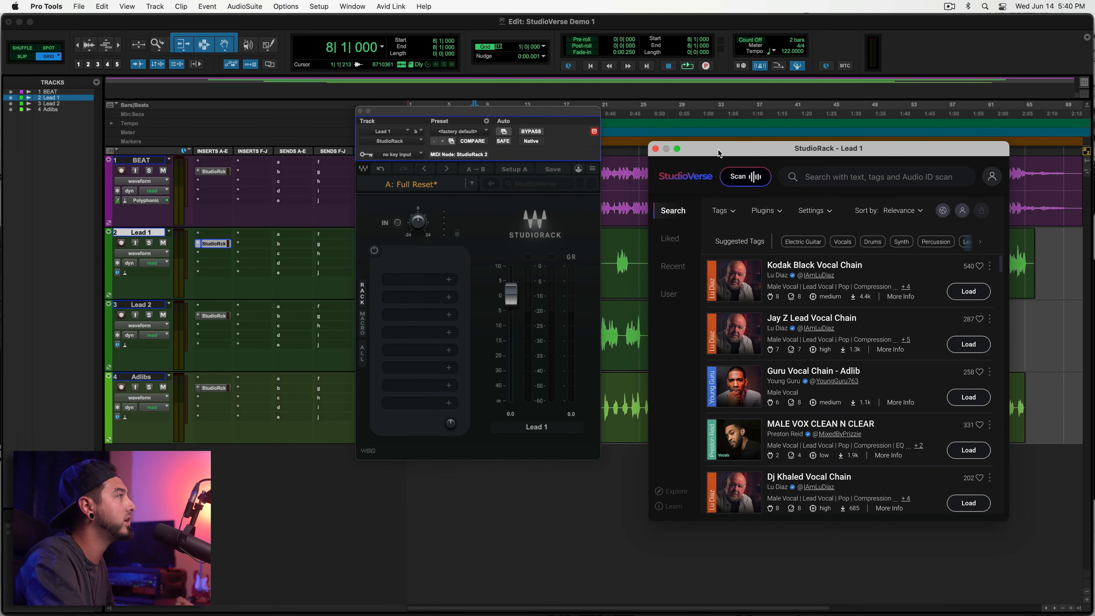
left_click_drag(719, 153, 723, 111)
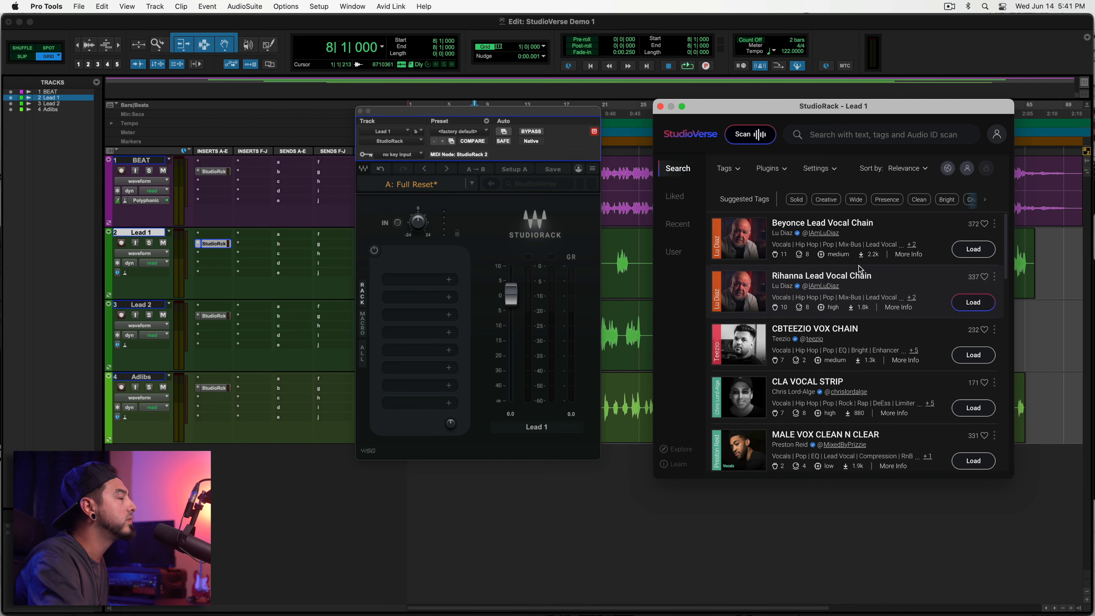
Browse the StudioVerse chains and load Robo Blue Percussion - Deep Sky (Stereo) on Lead 1
scroll(860, 268, "down", 15)
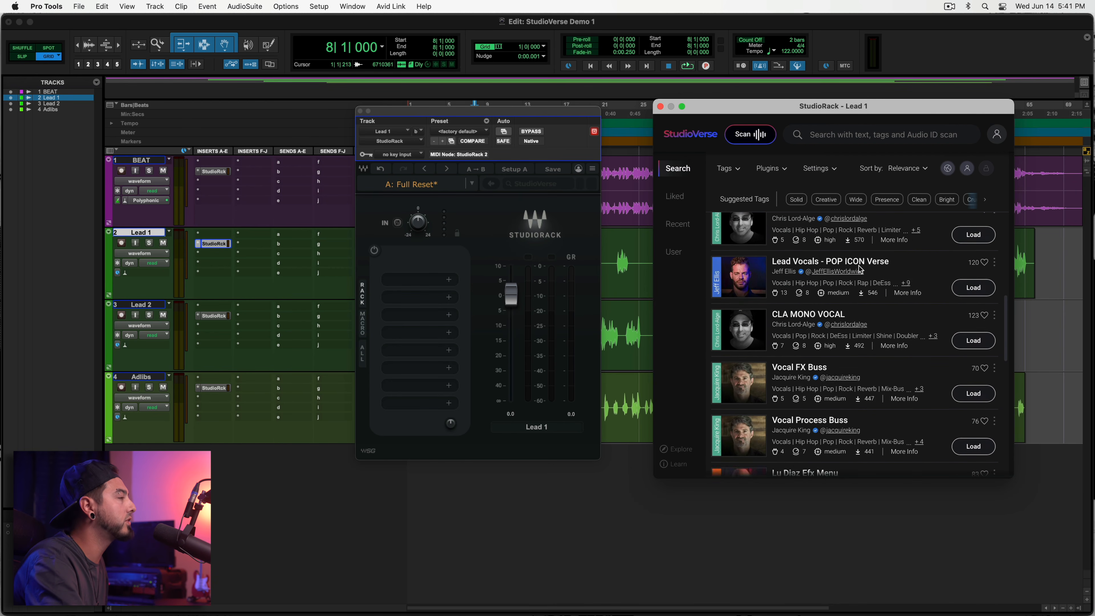
scroll(859, 269, "down", 2)
scroll(839, 337, "down", 9)
scroll(839, 338, "down", 5)
scroll(839, 337, "down", 7)
scroll(838, 339, "down", 3)
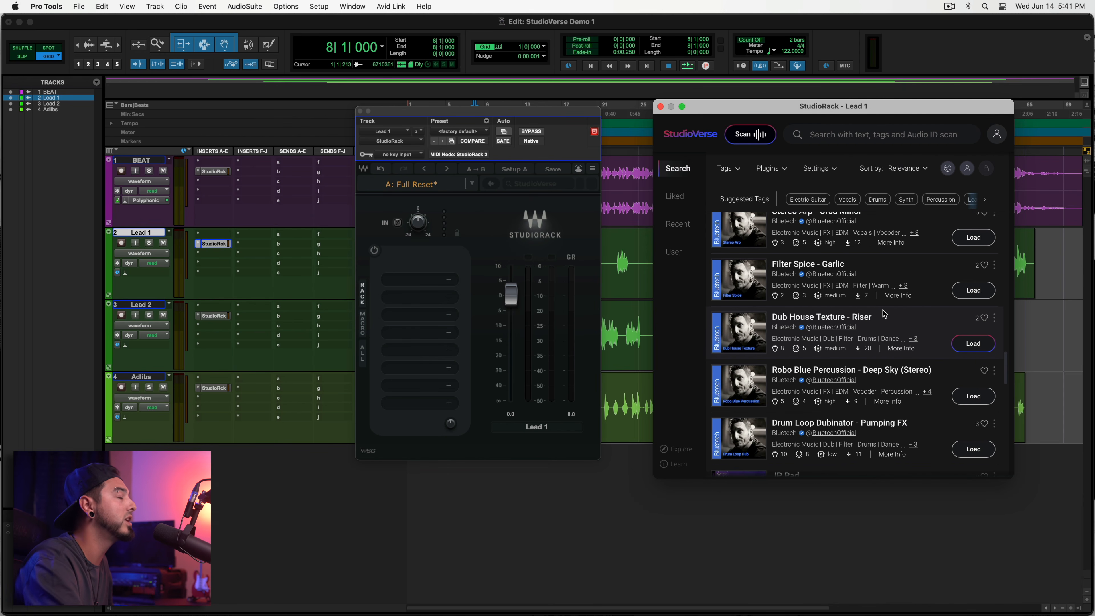
scroll(881, 328, "down", 1)
left_click(974, 385)
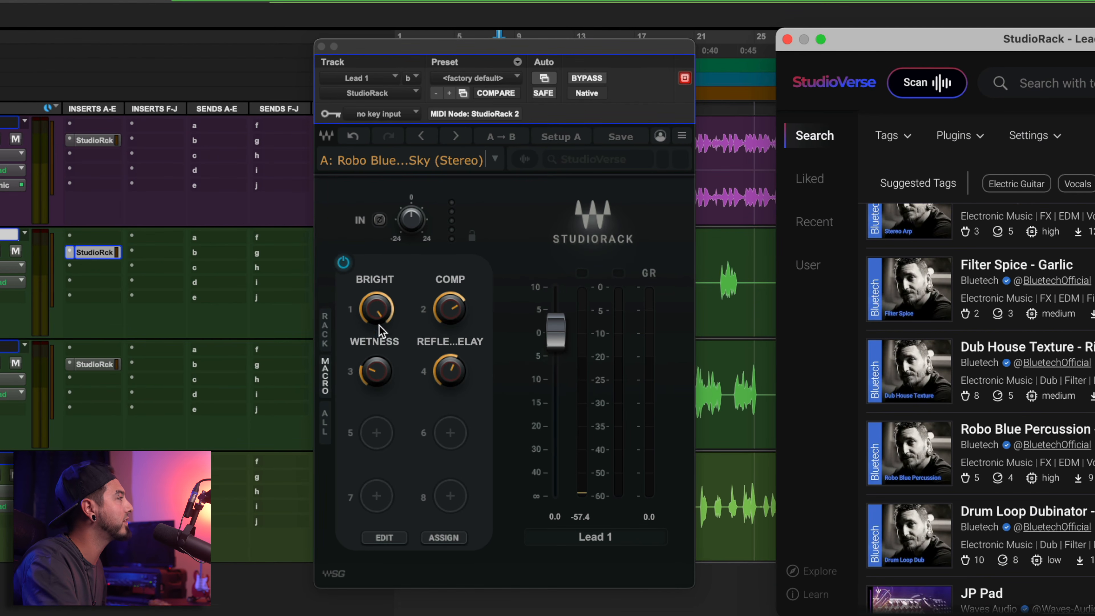
Review the loaded chain's rack plugins and macro controls, and restore the Full Reset setup on Lead 1
left_click(325, 328)
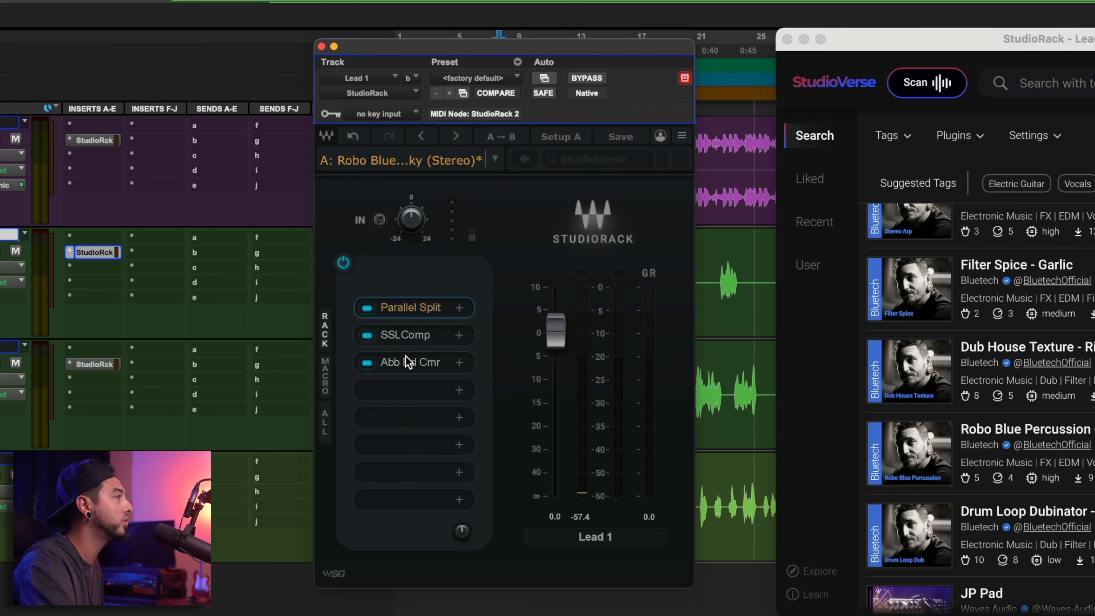
left_click(324, 366)
left_click(473, 79)
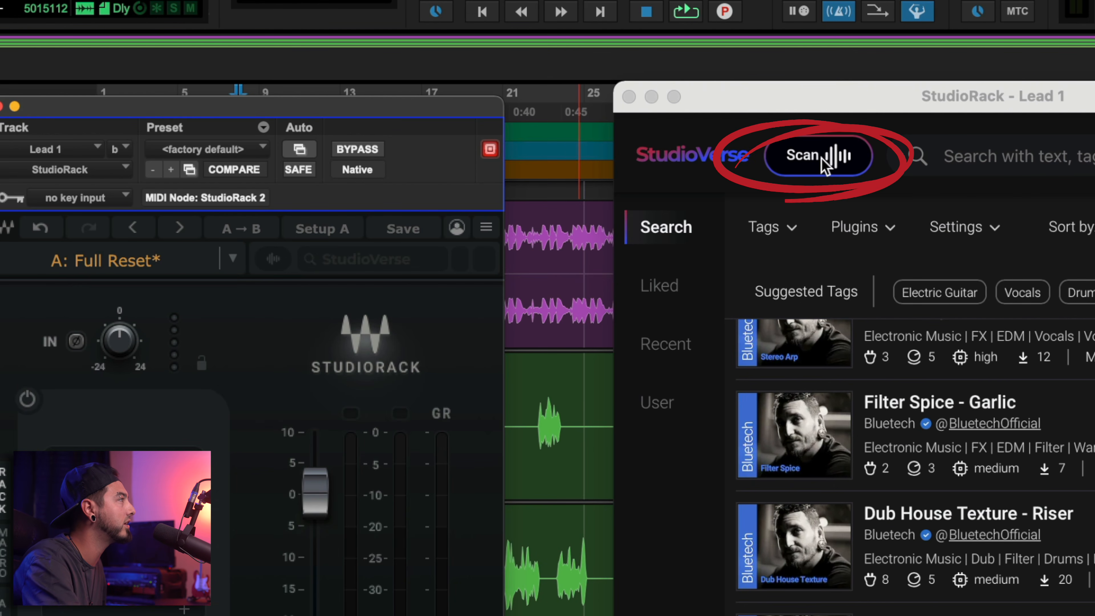
Close the separate StudioVerse window and run Search by Audio on Lead 1 while the session plays
left_click(629, 97)
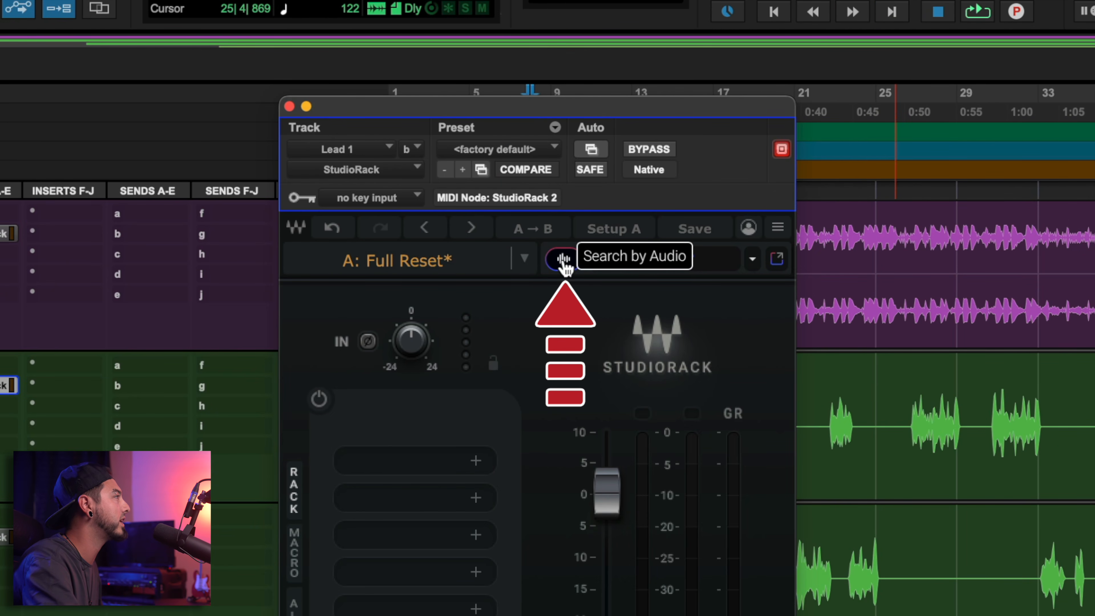
key("space")
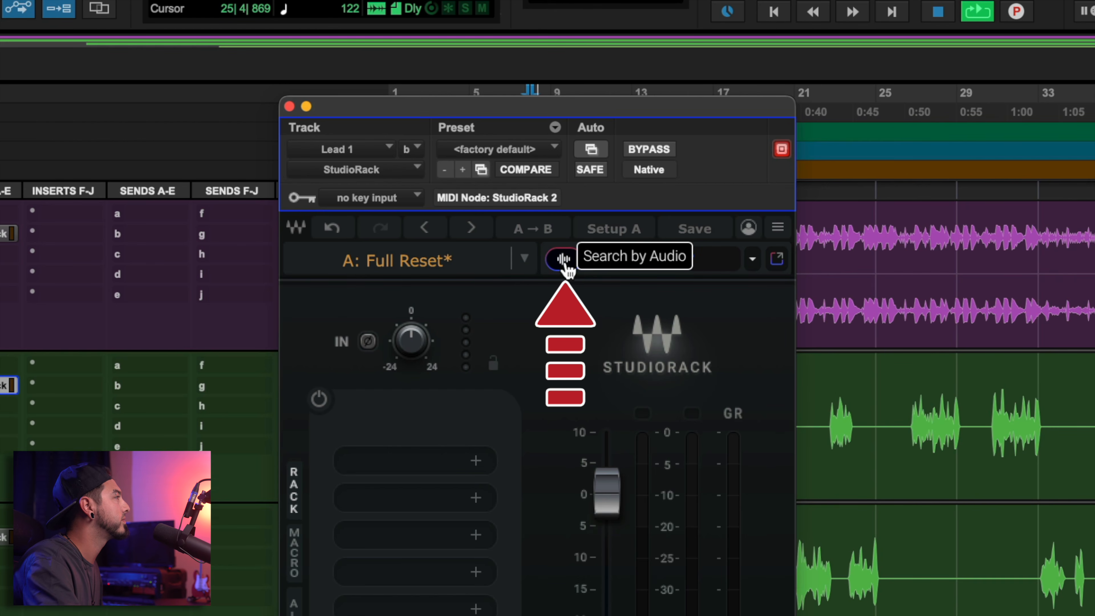
left_click(565, 260)
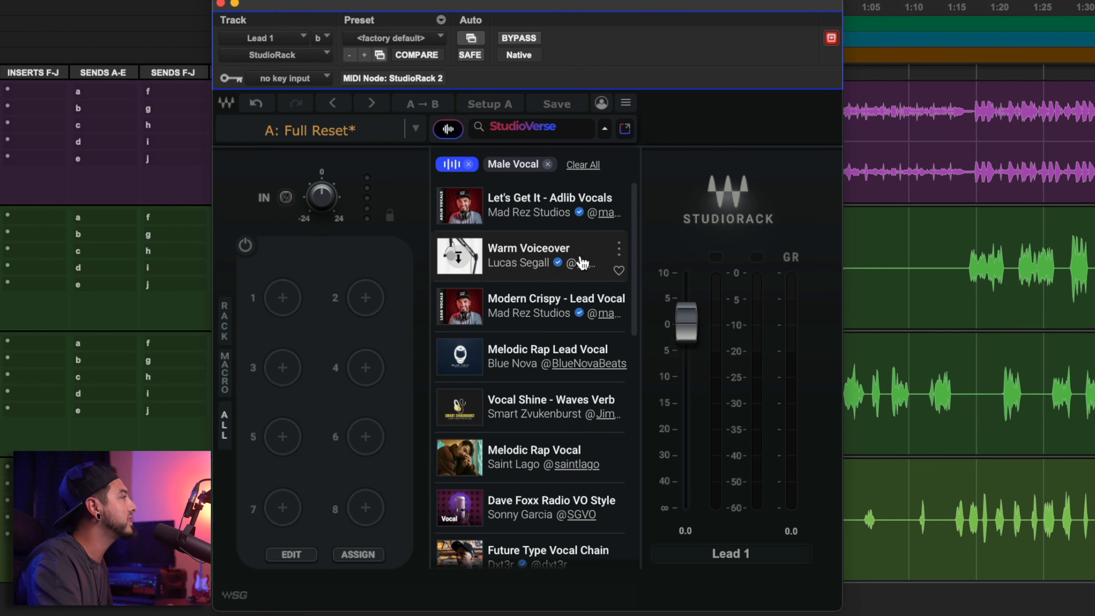
Browse the Male Vocal chain results for Lead 1 and load Crispy Vox while the session plays
scroll(521, 354, "down", 5)
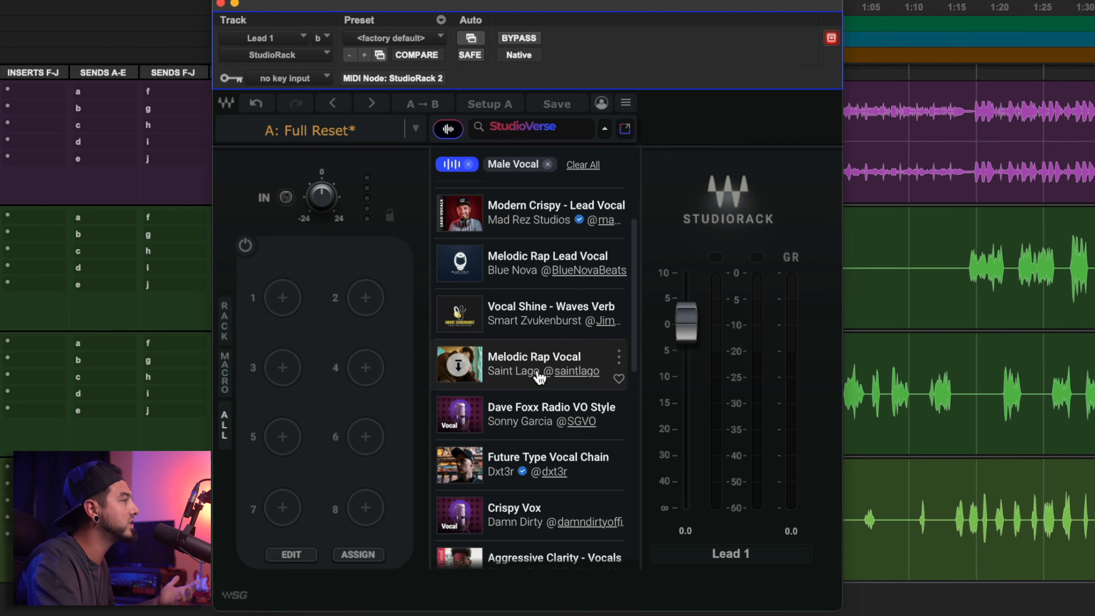
scroll(539, 378, "down", 2)
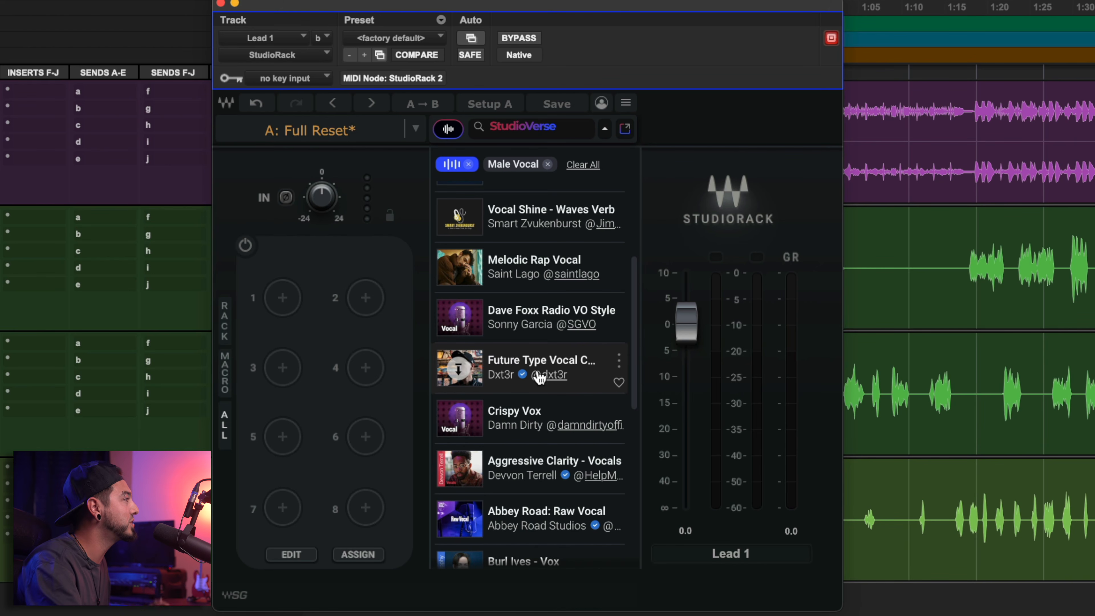
scroll(535, 415, "down", 1)
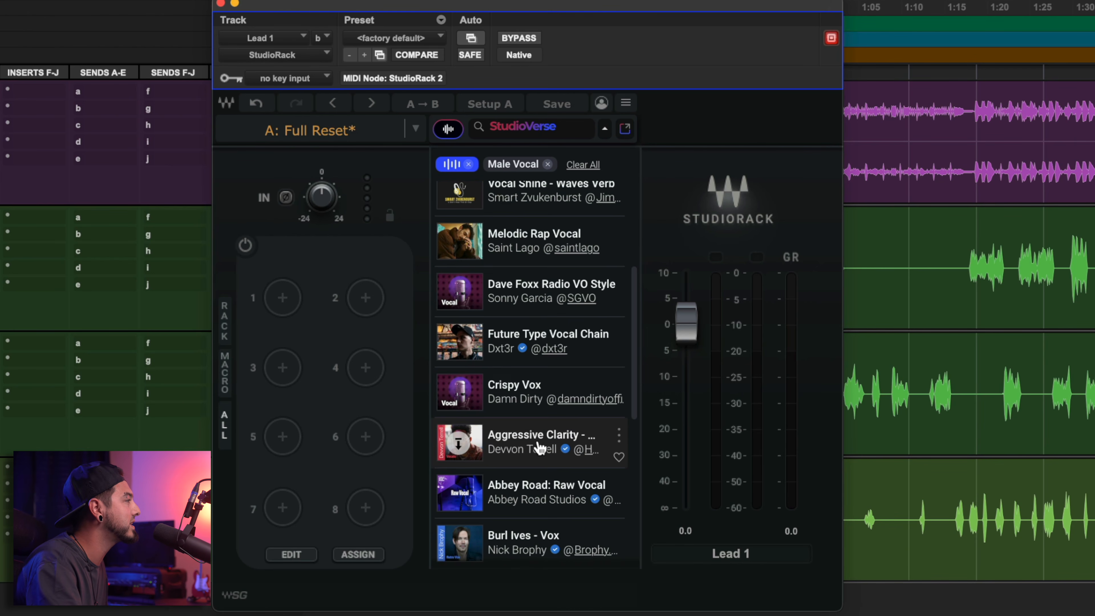
scroll(543, 449, "down", 1)
scroll(543, 451, "down", 1)
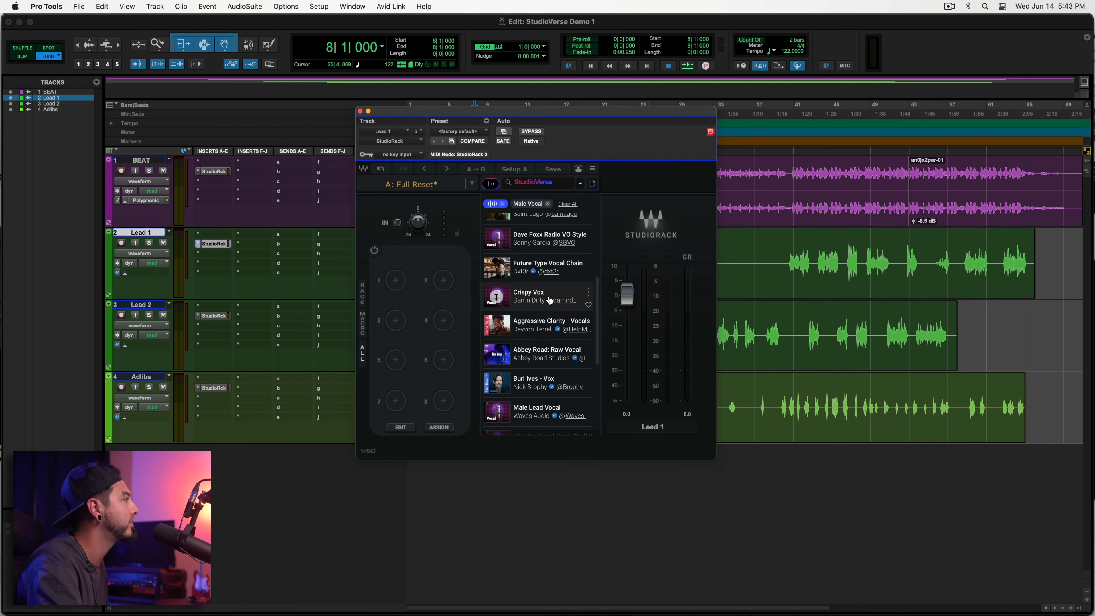
key("space")
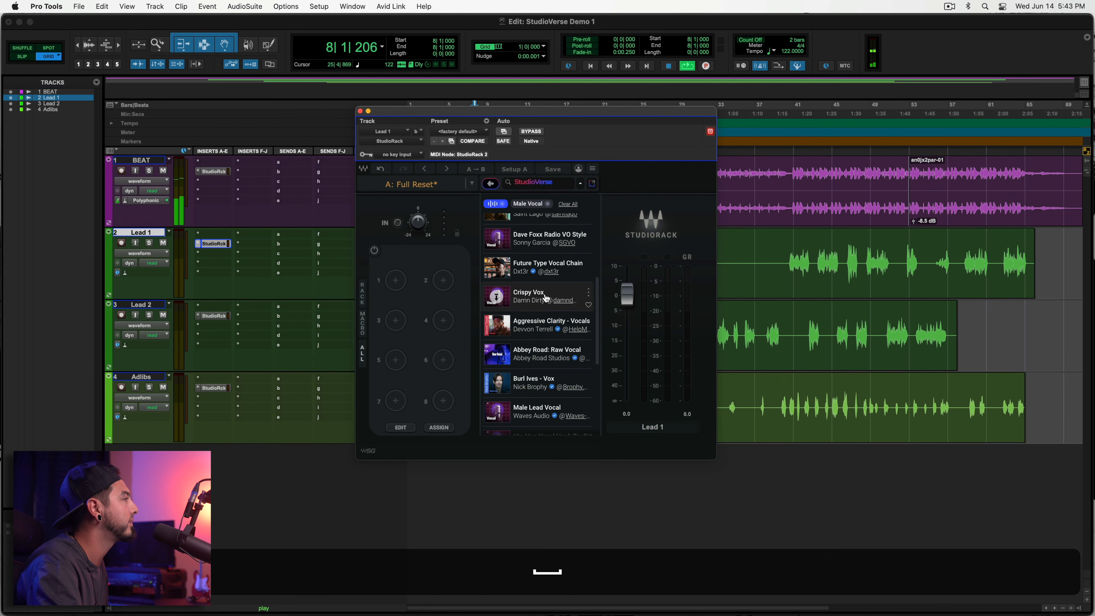
left_click(533, 299)
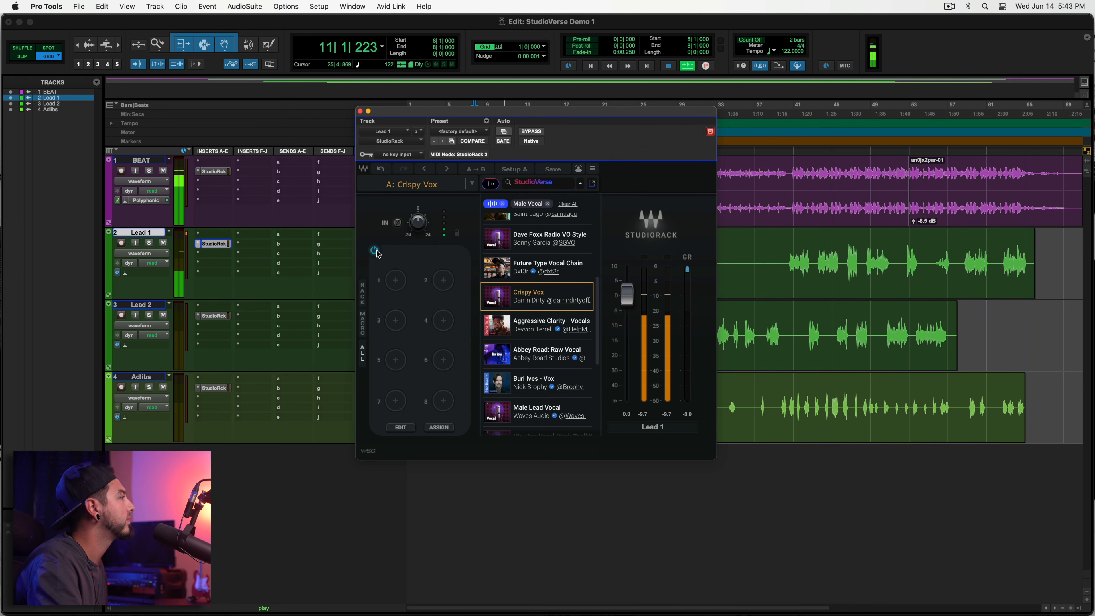
Play Lead 1 with the Crispy Vox rack bypassed and re-enabled to compare the processed and dry vocal
key("space")
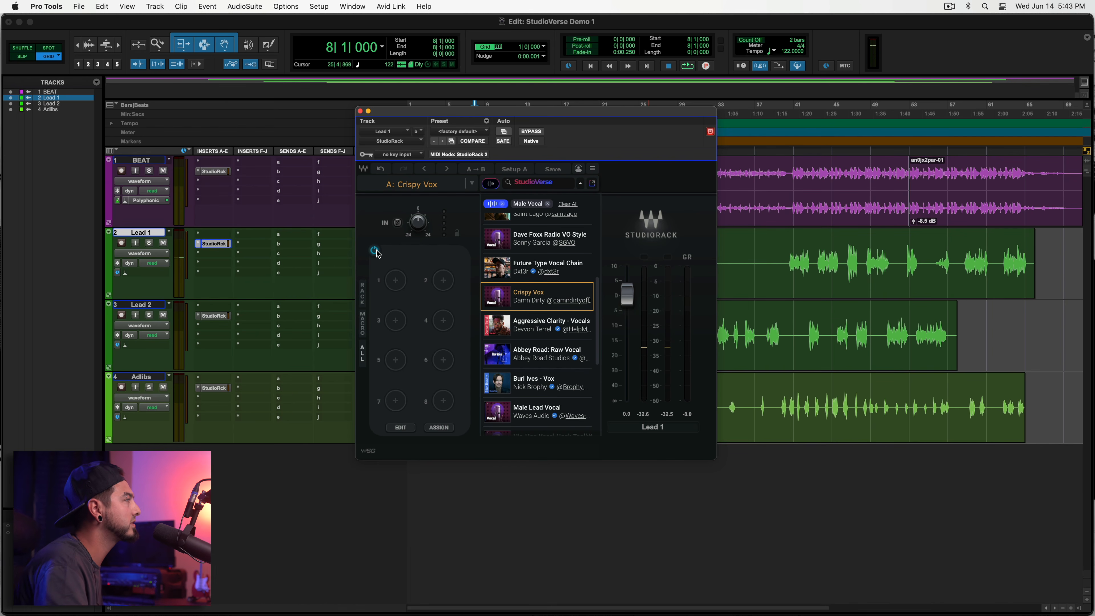
key("space")
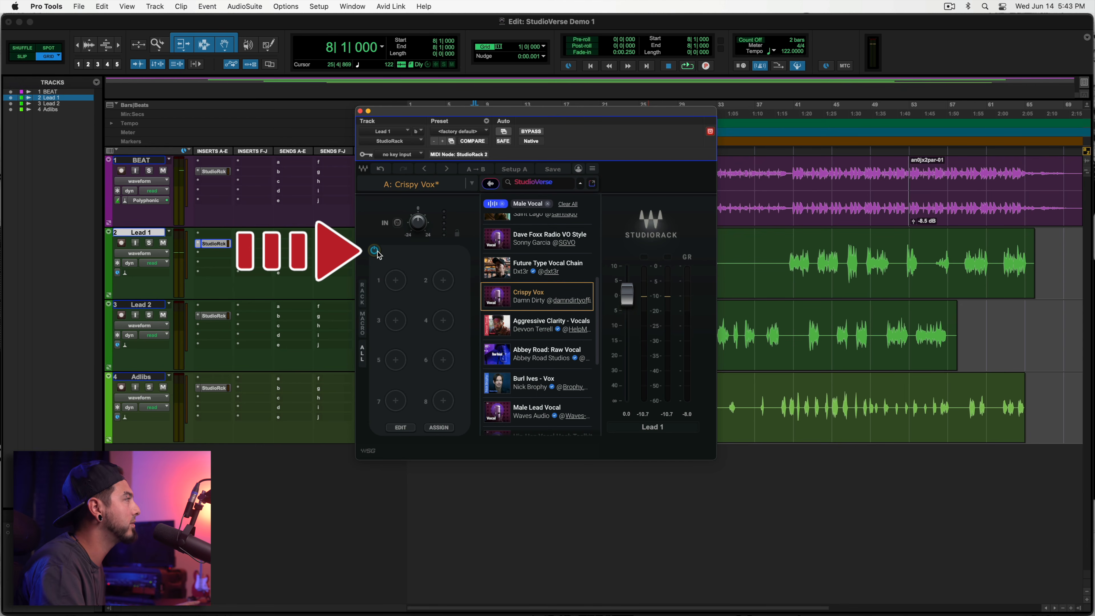
key("space")
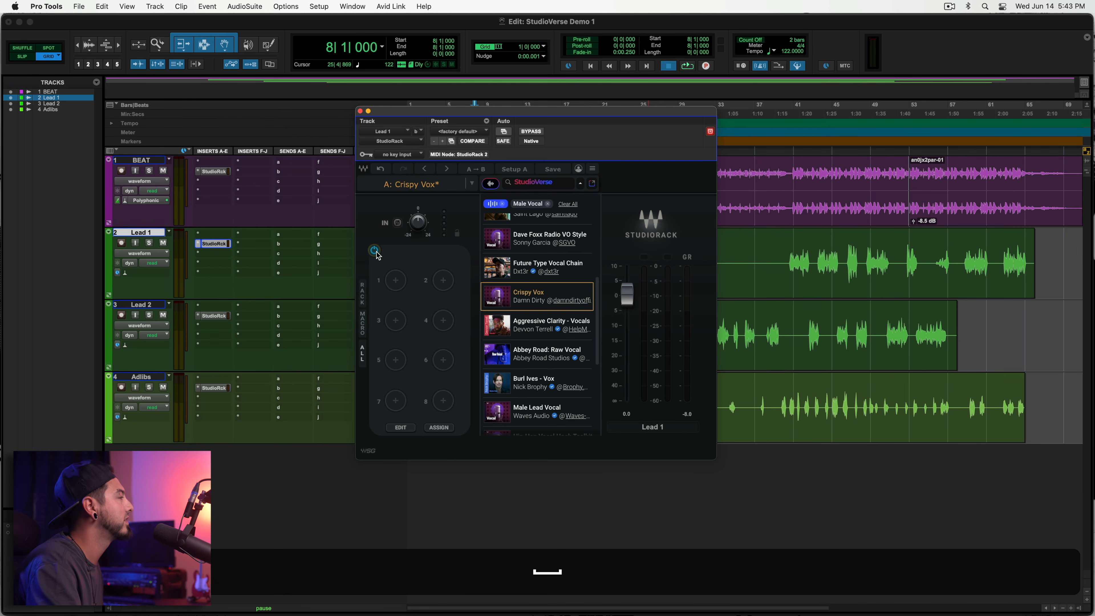
left_click(374, 250)
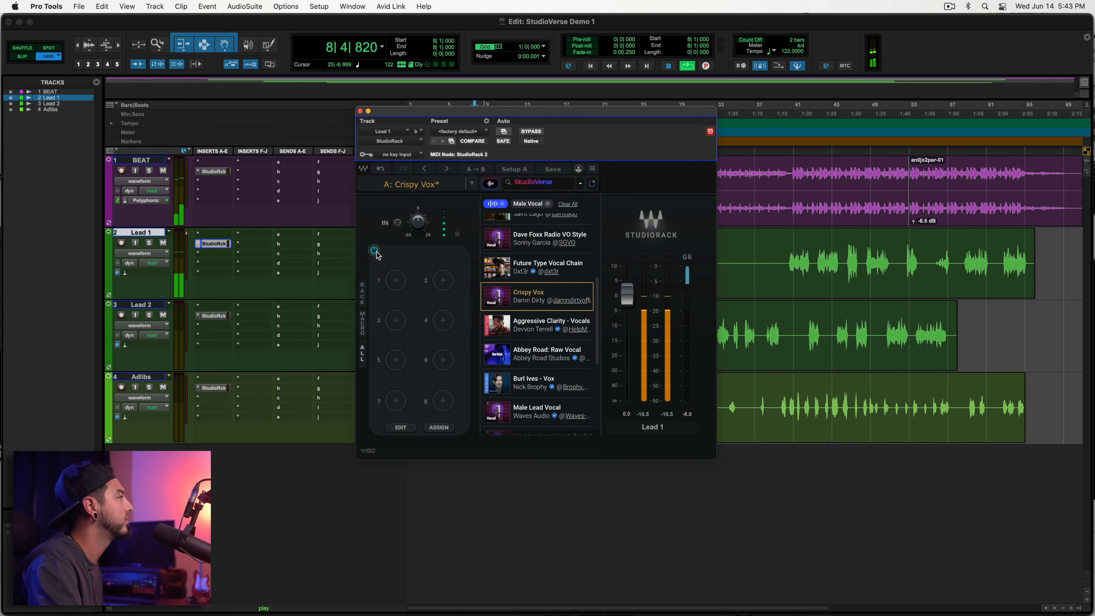
left_click(375, 252)
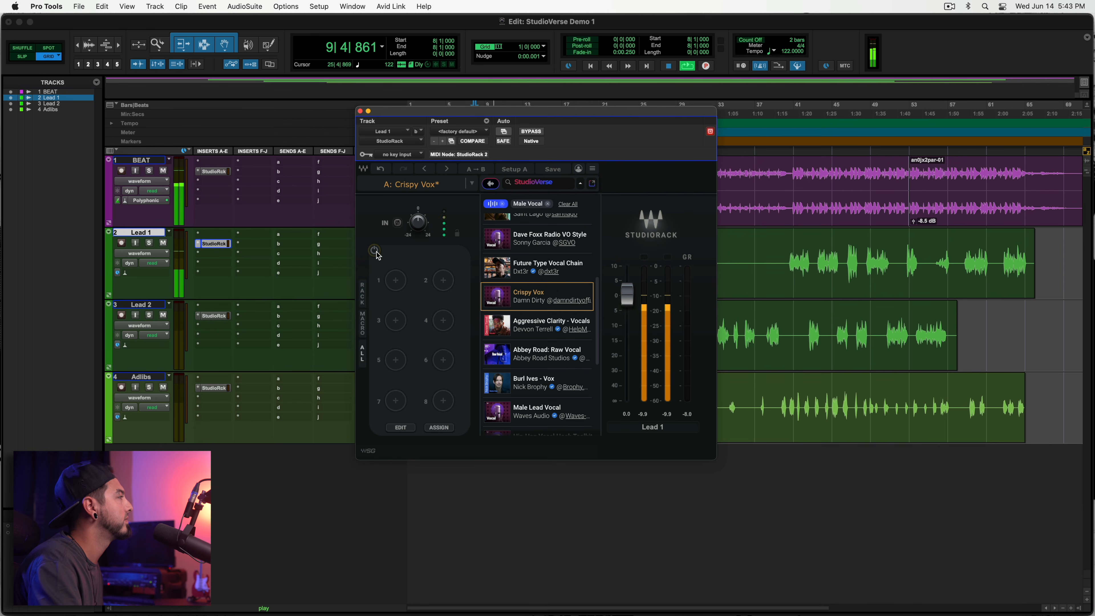
left_click(375, 251)
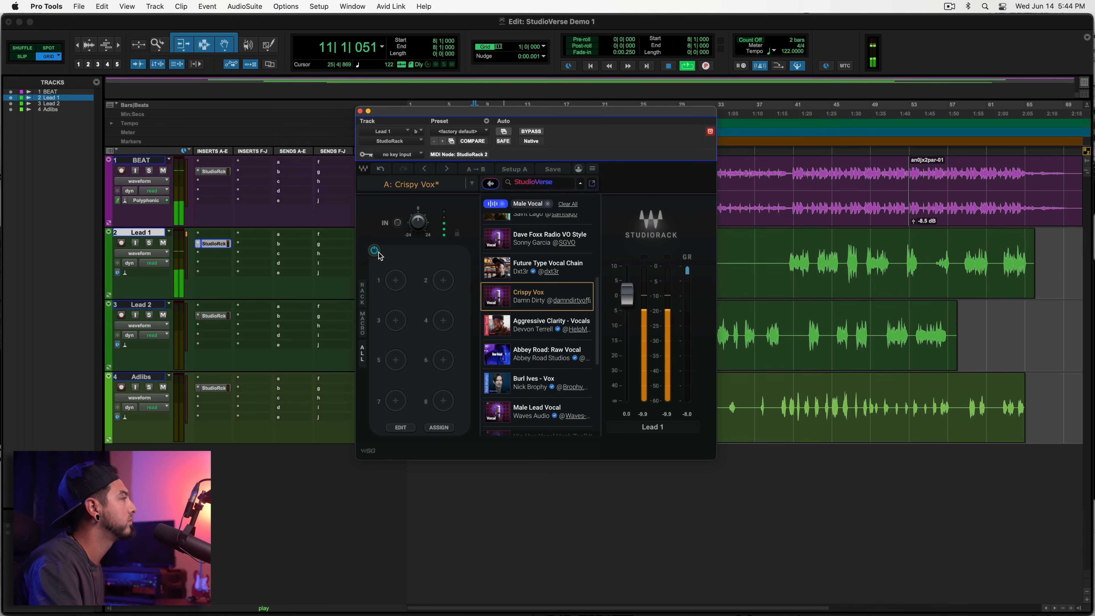
key("space")
Load the Male Lead Vocal chain on Lead 1 and review its rack plugins and macro controls
scroll(535, 354, "down", 1)
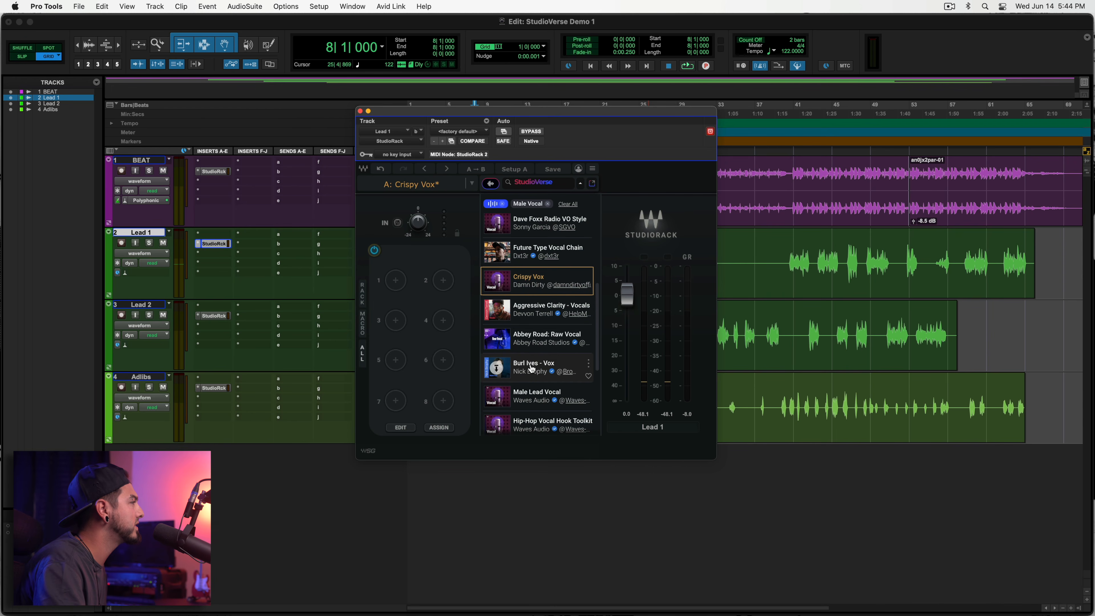
left_click(537, 398)
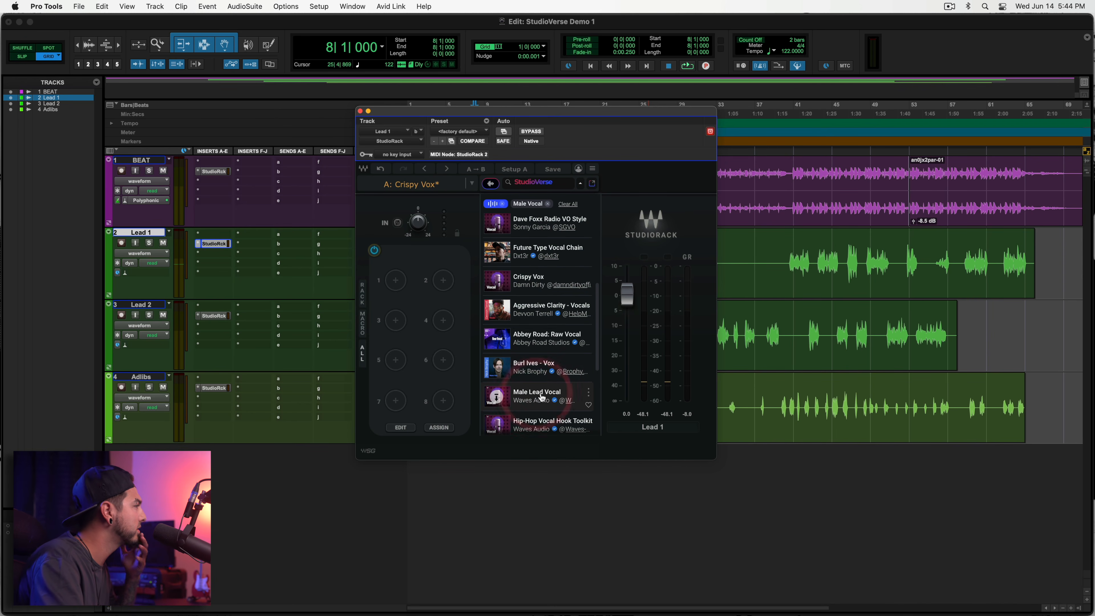
scroll(532, 378, "down", 1)
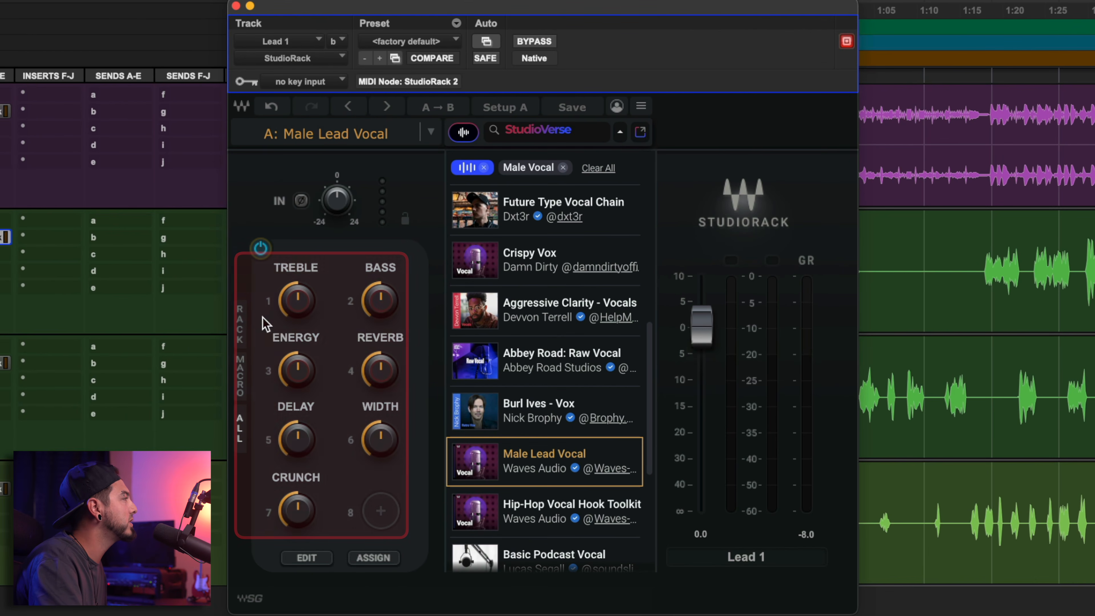
mouse_move(363, 303)
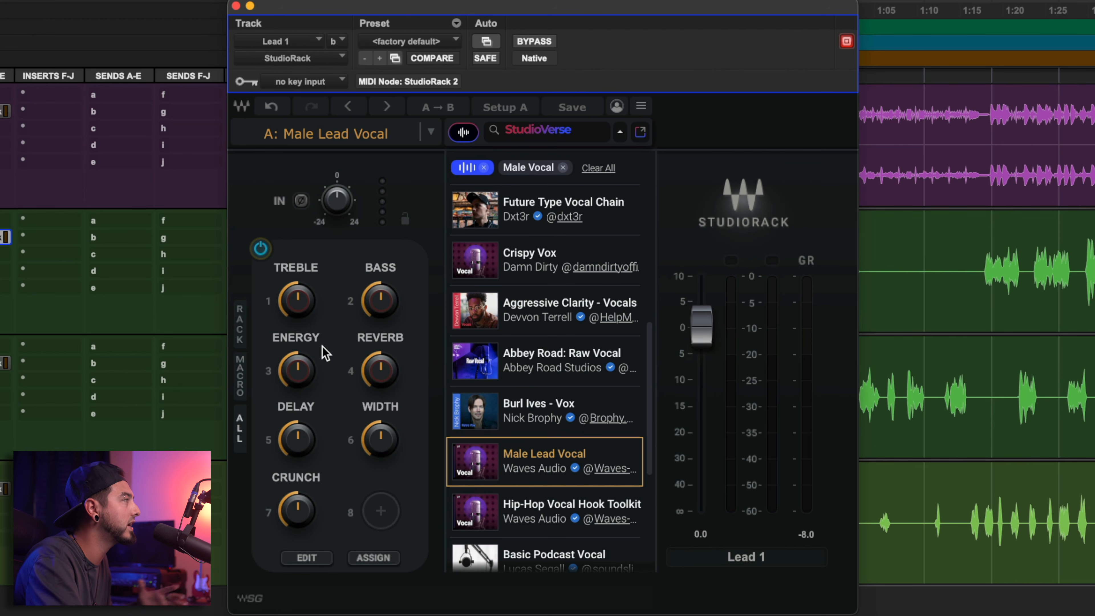
left_click(240, 325)
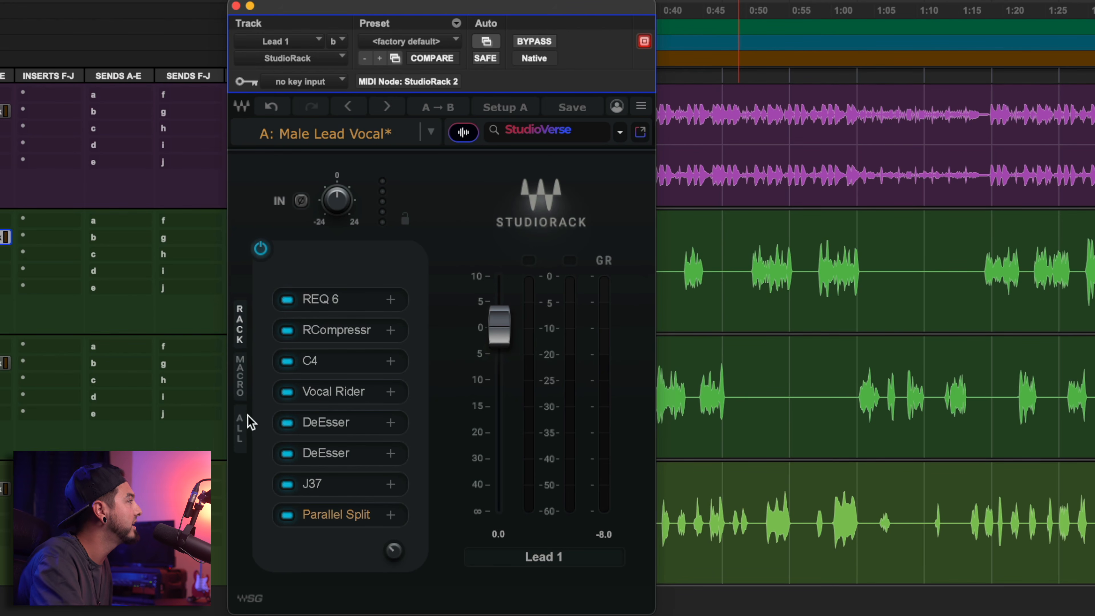
left_click(240, 377)
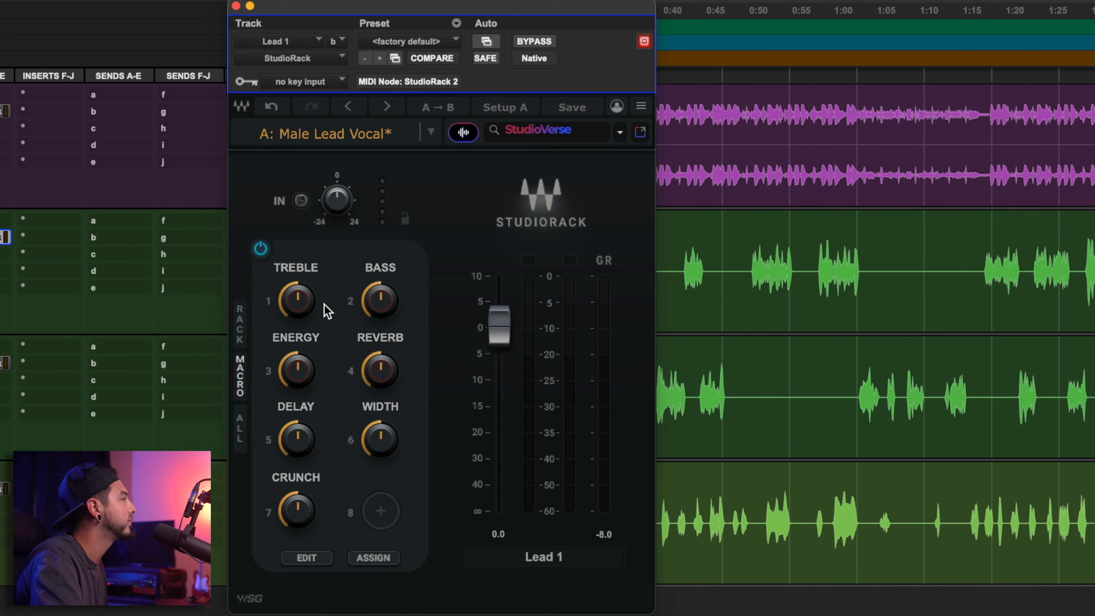
During playback, reduce the Delay macro on Male Lead Vocal, raise Treble and Energy, and fine-tune Reverb
key("space")
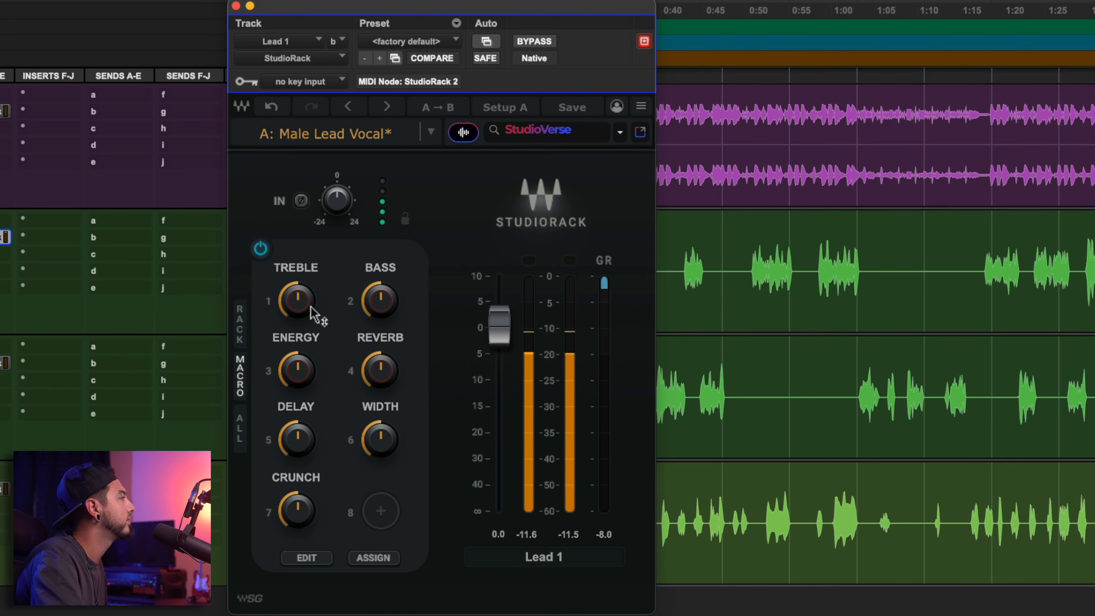
left_click_drag(296, 438, 296, 425)
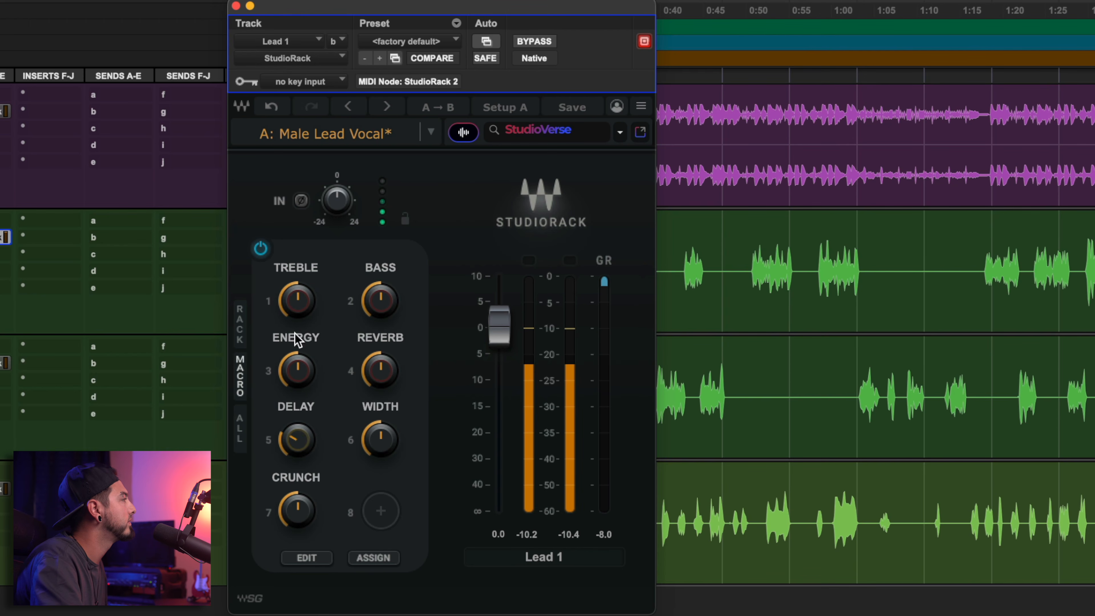
left_click_drag(296, 302, 297, 287)
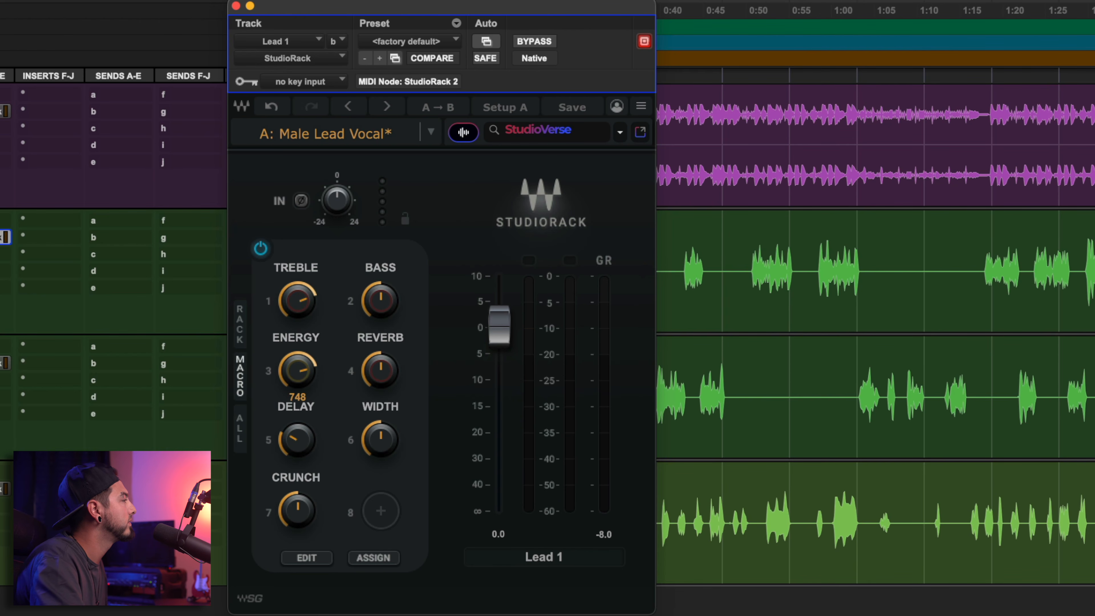
left_click_drag(393, 382, 392, 367)
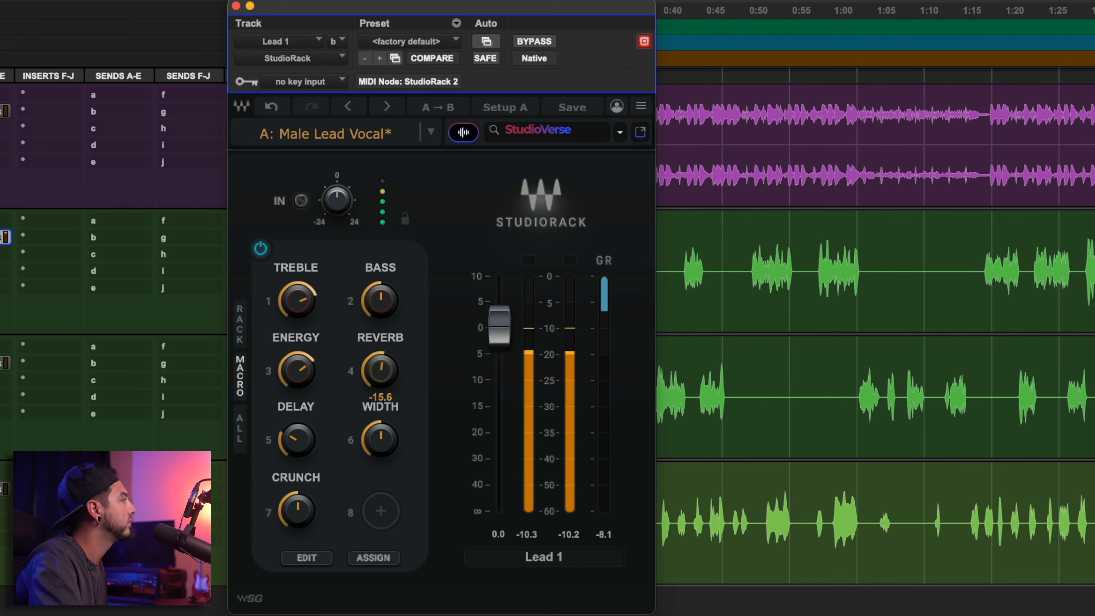
Toggle the Male Lead Vocal rack off and on during playback to compare it with the dry vocal
left_click(260, 249)
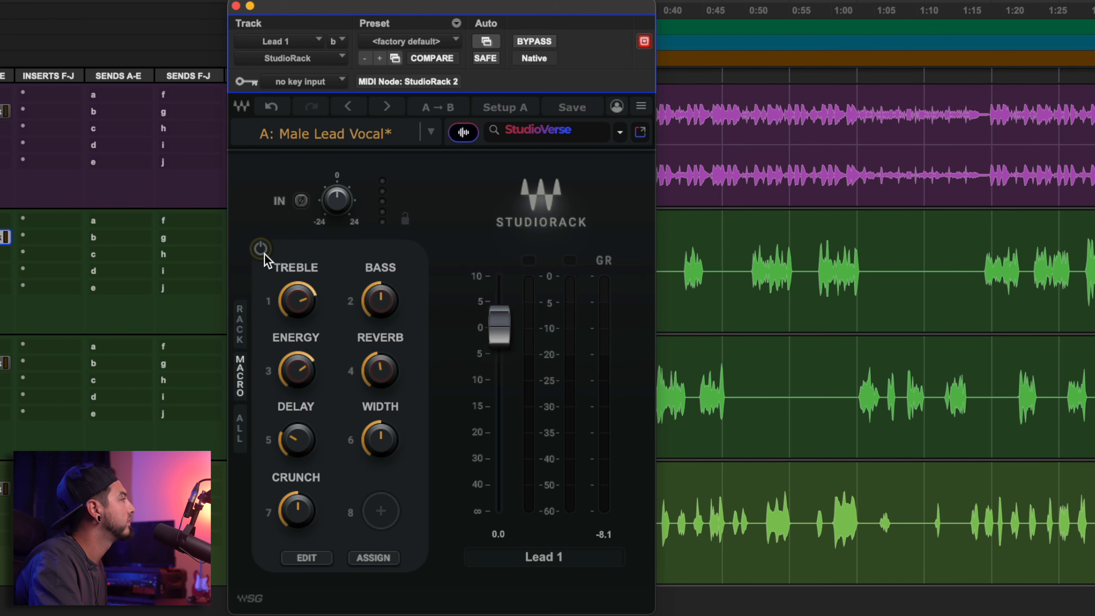
left_click(261, 249)
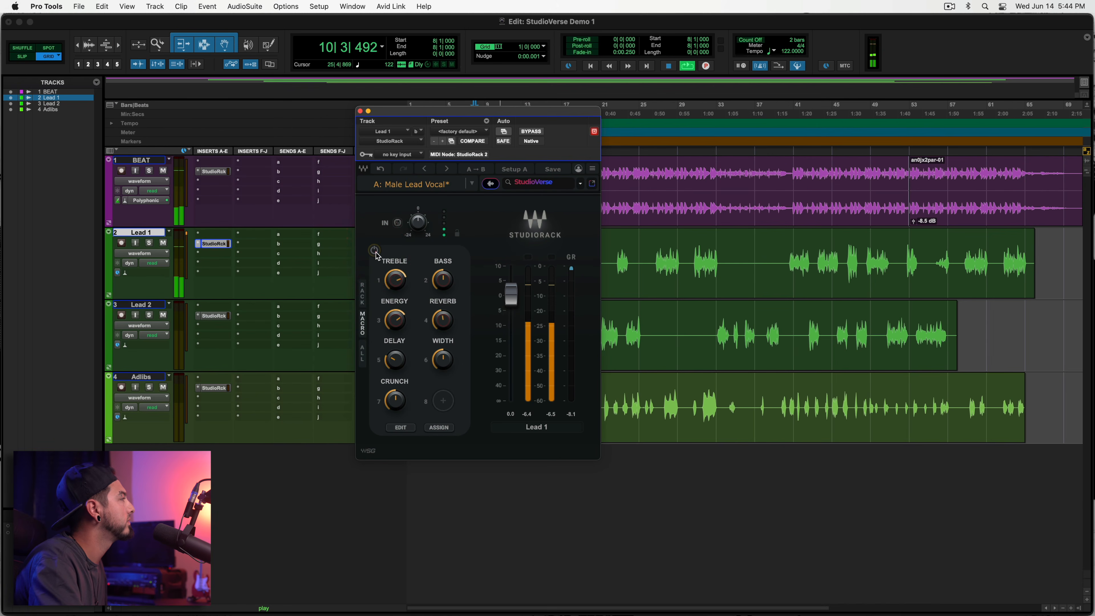
left_click(261, 249)
key("space")
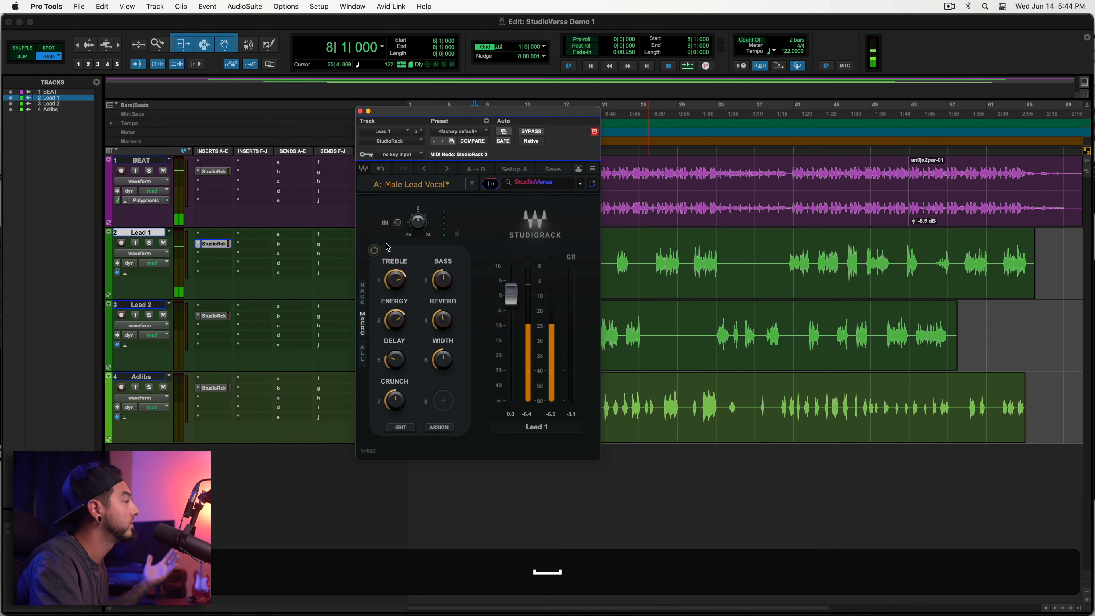
Run Search by Audio again on Lead 1 during playback and browse the new chain results
key("space")
left_click(490, 184)
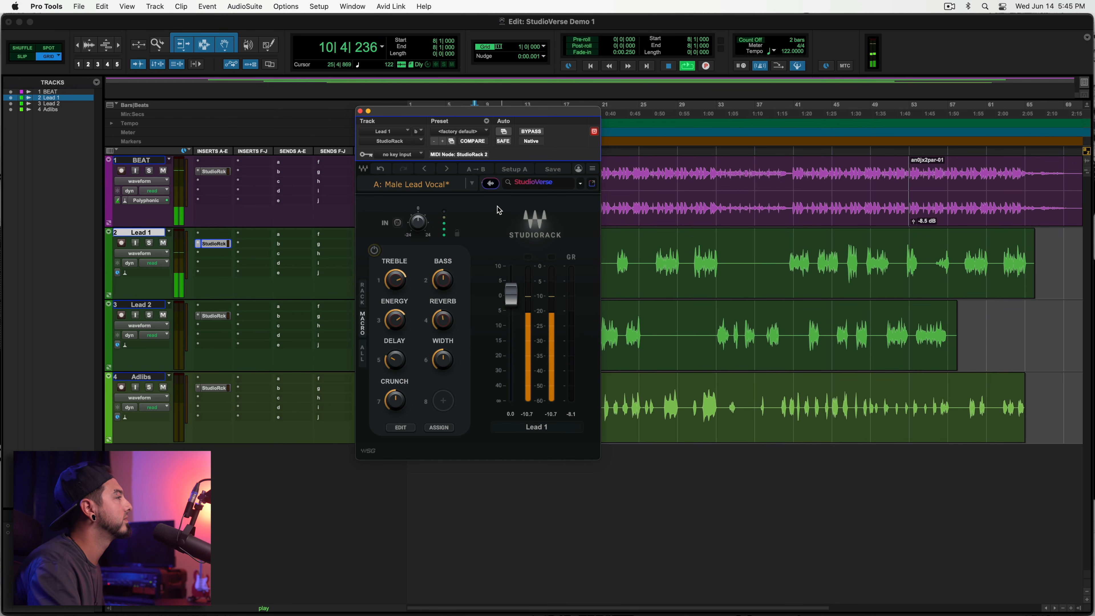
scroll(537, 317, "down", 5)
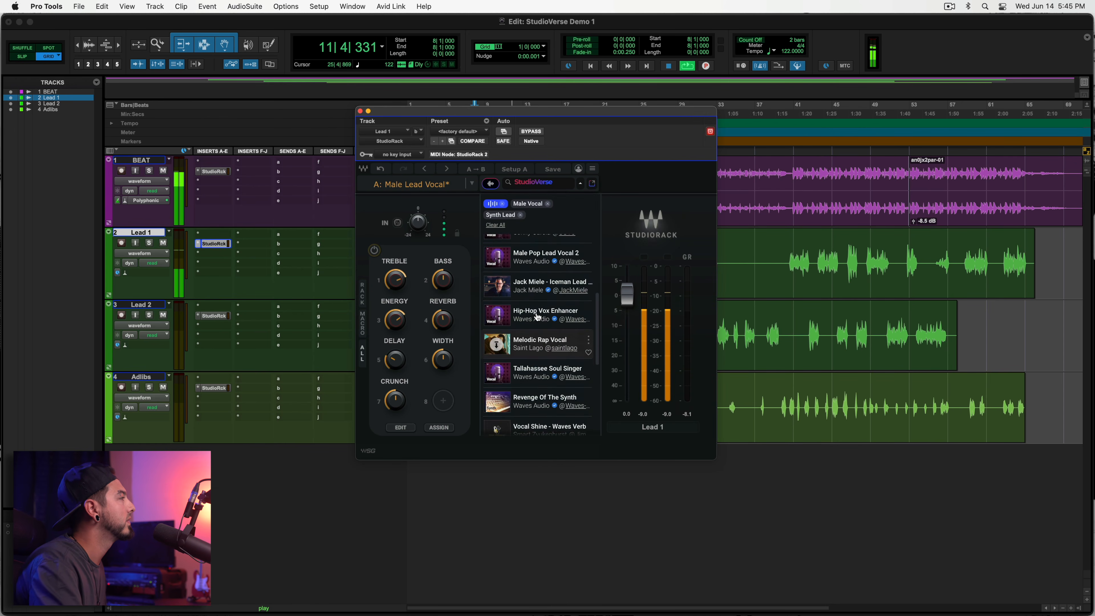
key("space")
Load the Warm Voiceover chain on Lead 1 and compare it with the bypassed vocal during playback
scroll(537, 317, "up", 2)
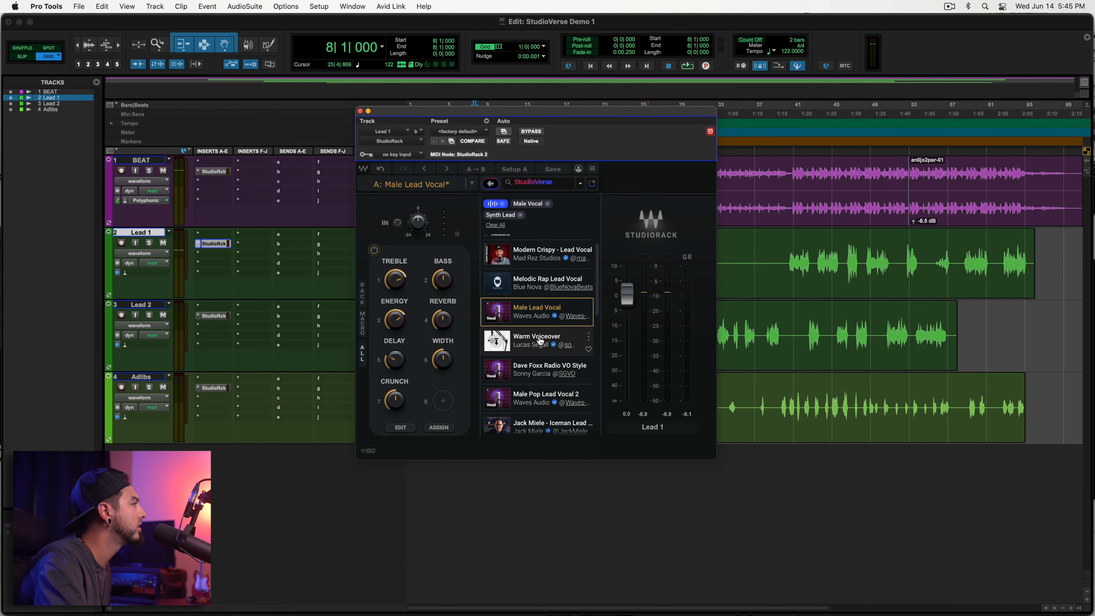
left_click(541, 342)
key("space")
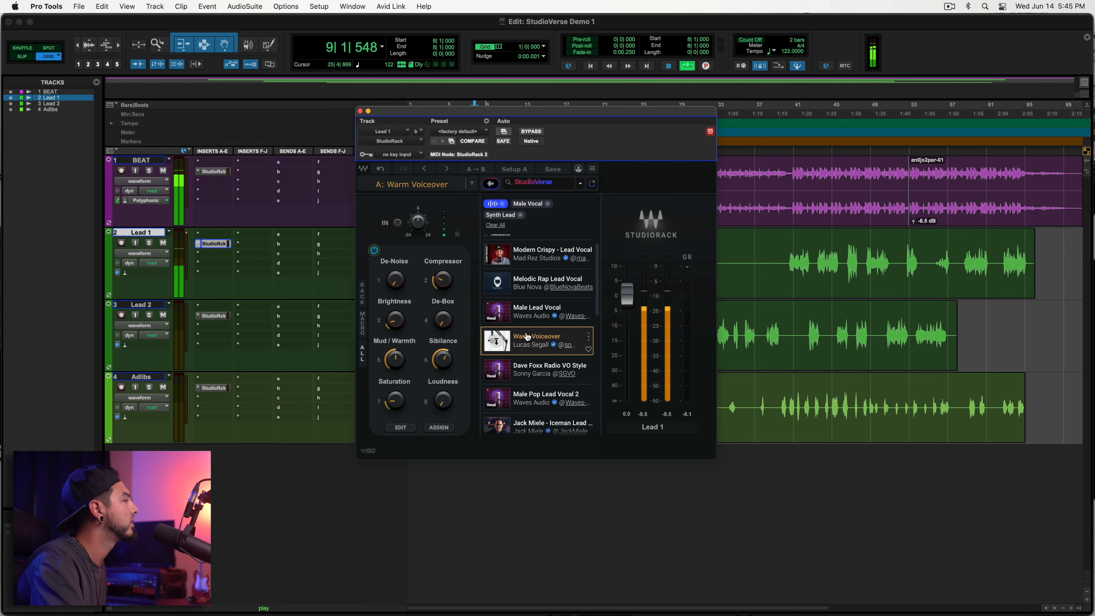
left_click(374, 250)
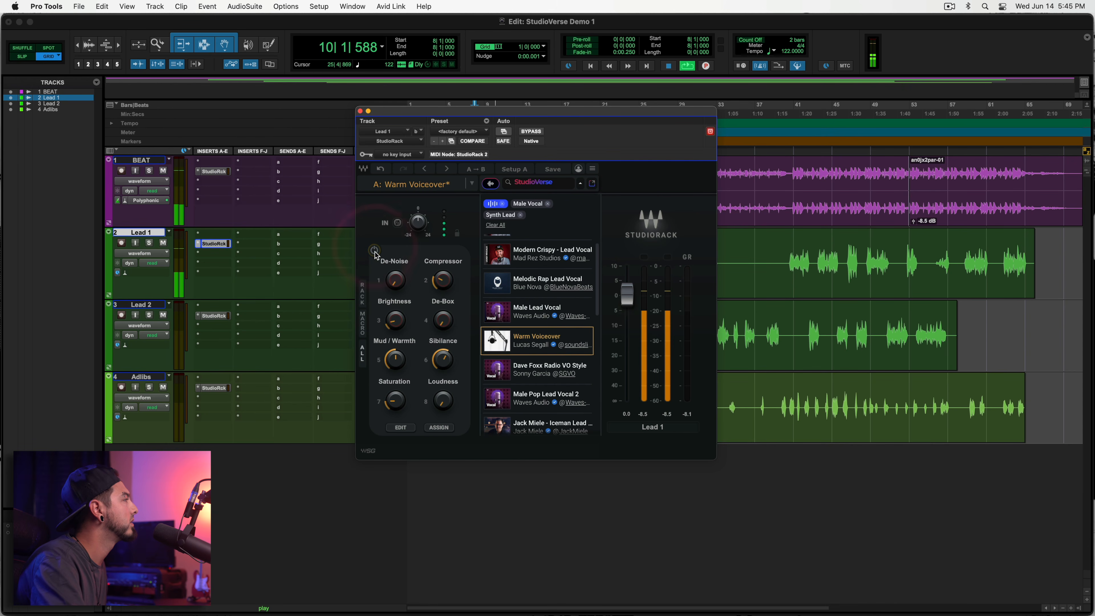
key("space")
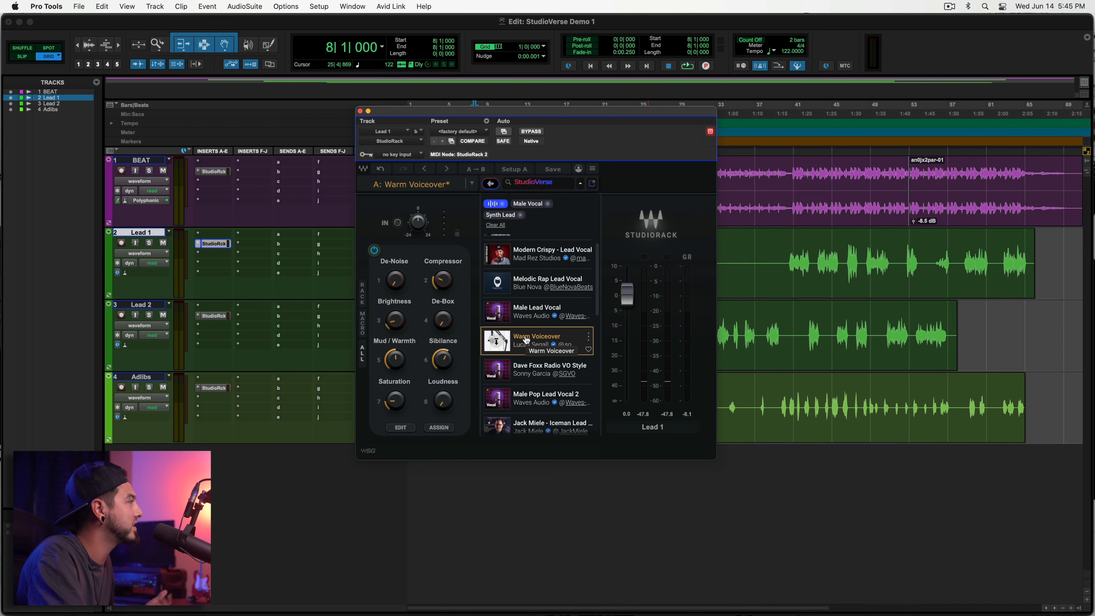
Load the Male Pop Lead Vocal 2 chain on Lead 1 and compare it with the bypassed vocal during playback
scroll(537, 363, "down", 1)
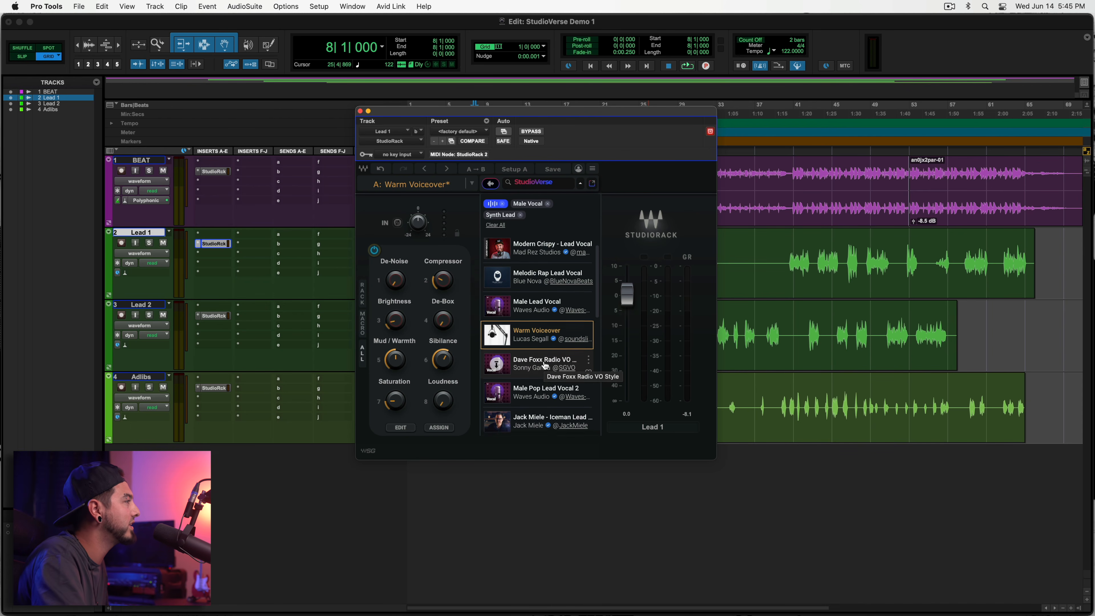
left_click(535, 387)
key("space")
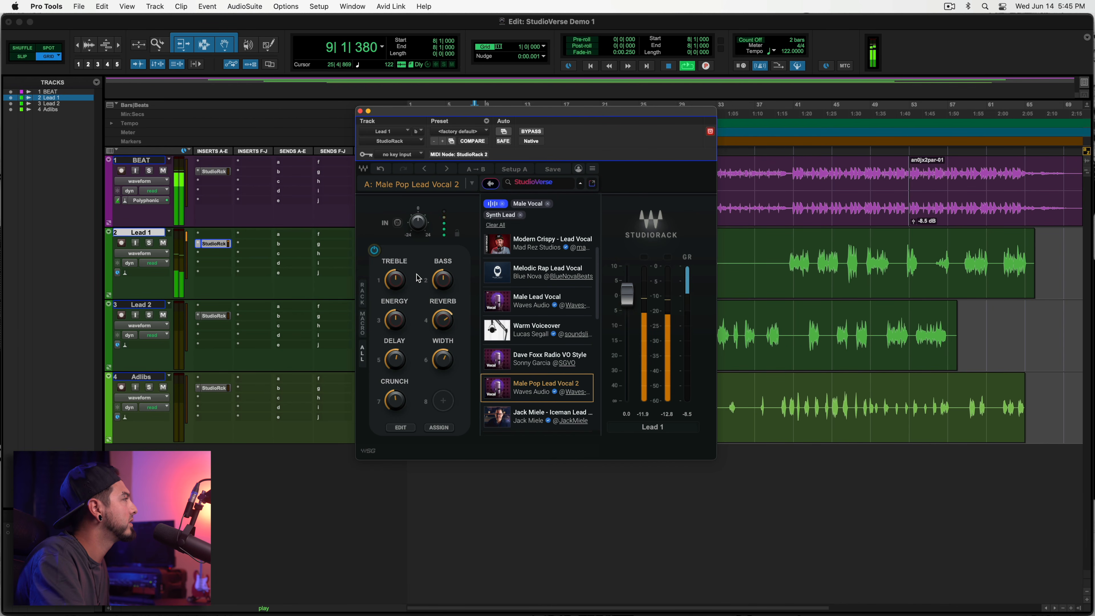
left_click(374, 250)
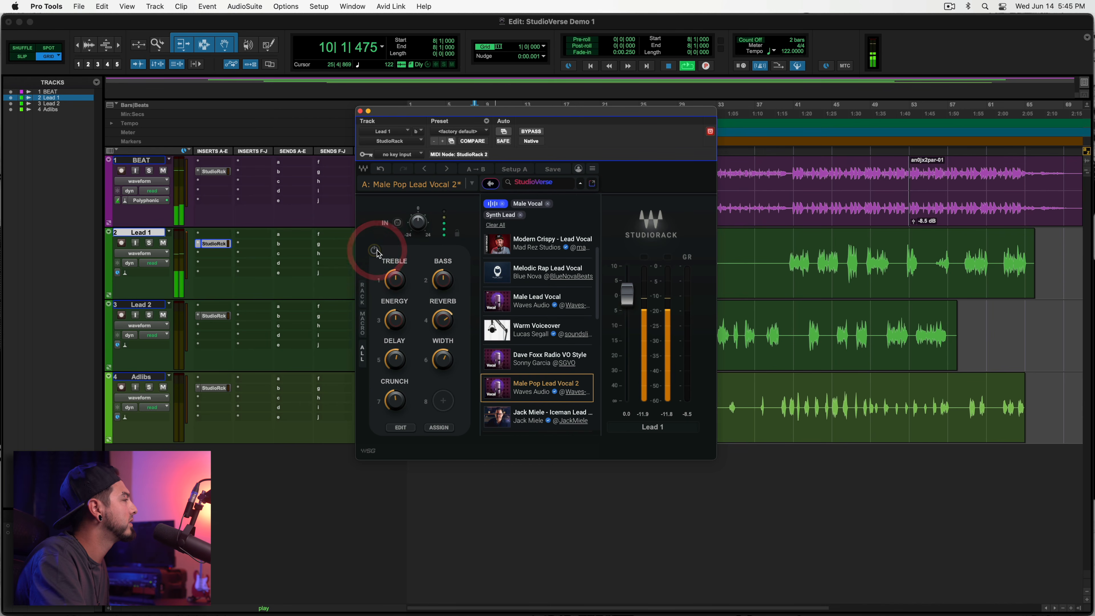
key("space")
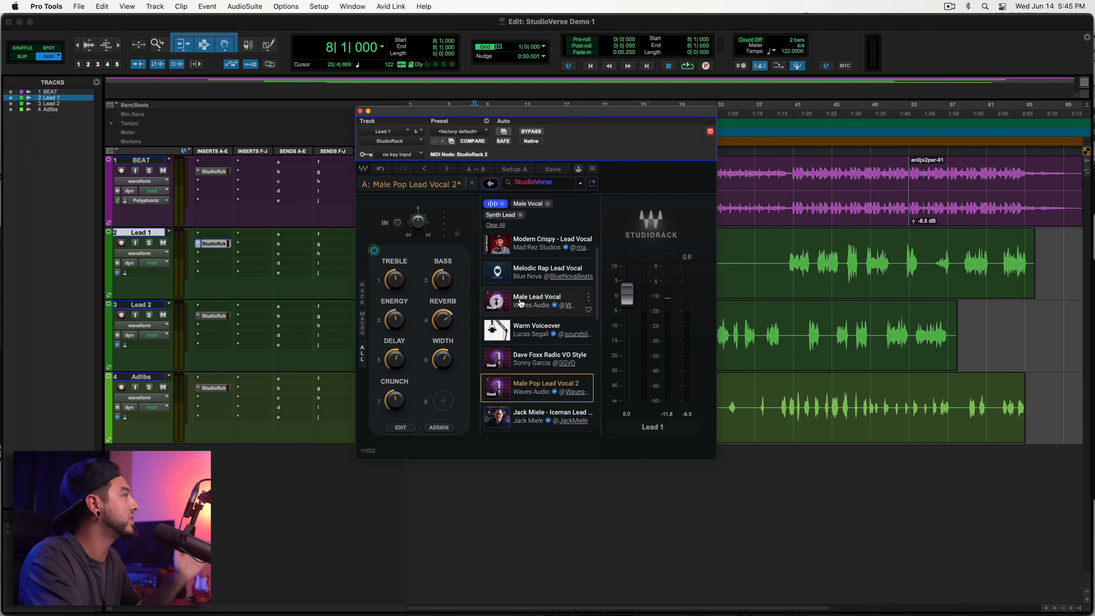
Browse the Lead 1 chain results and open the creator profile of the Iceman Lead Vocal chain on the web
scroll(556, 310, "up", 2)
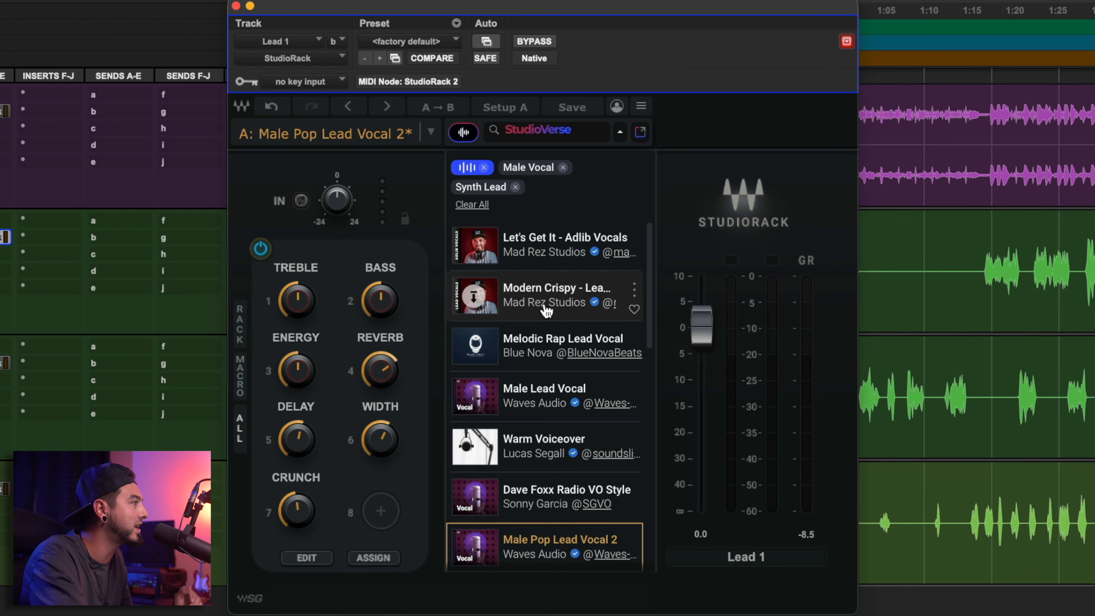
scroll(569, 418, "down", 2)
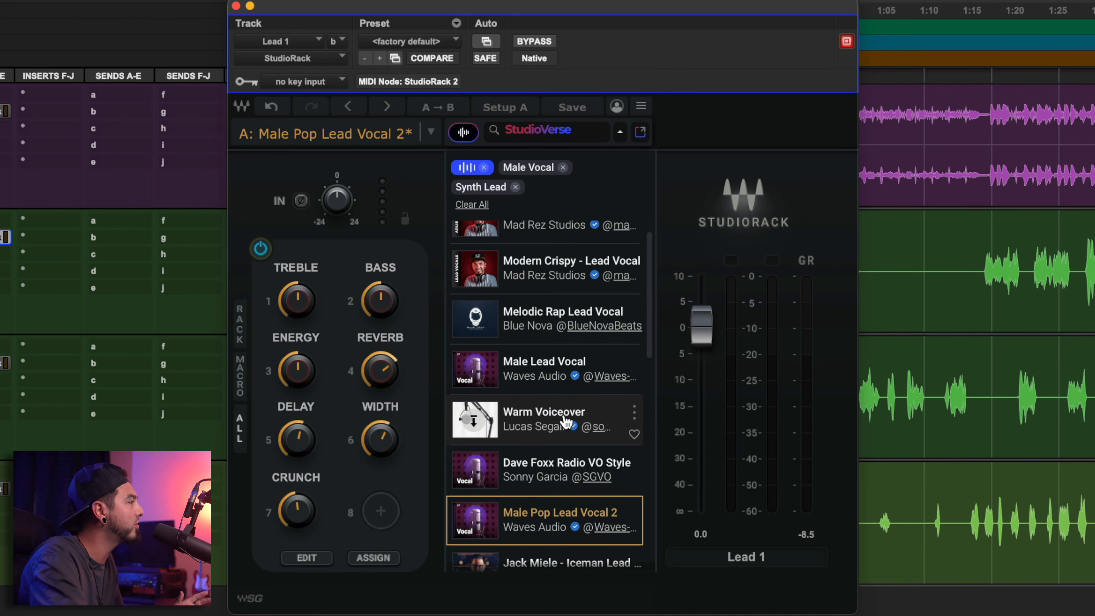
scroll(566, 421, "down", 6)
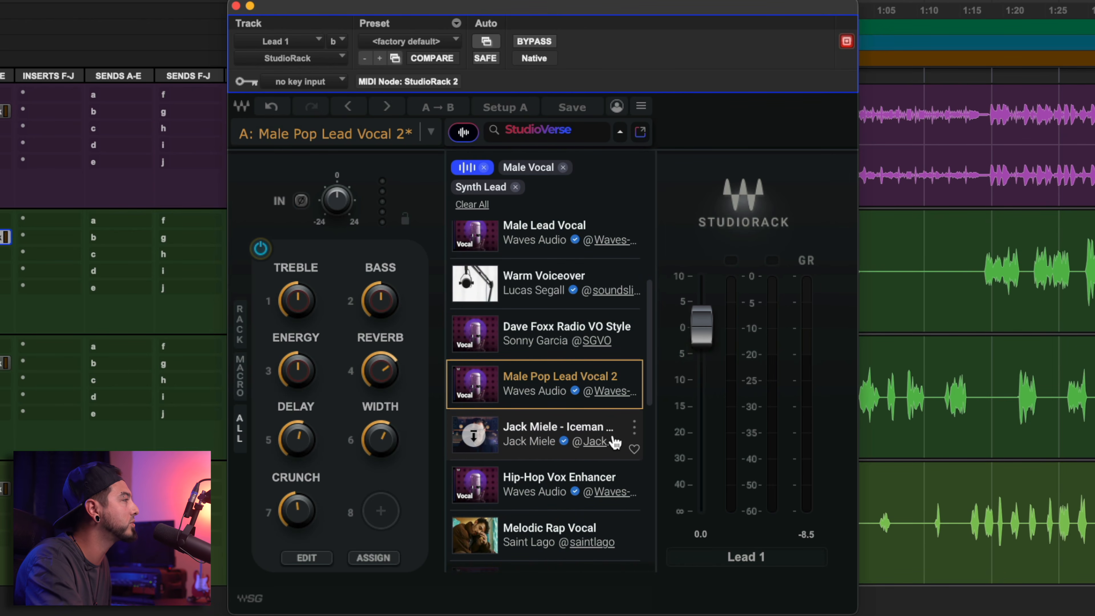
left_click(635, 427)
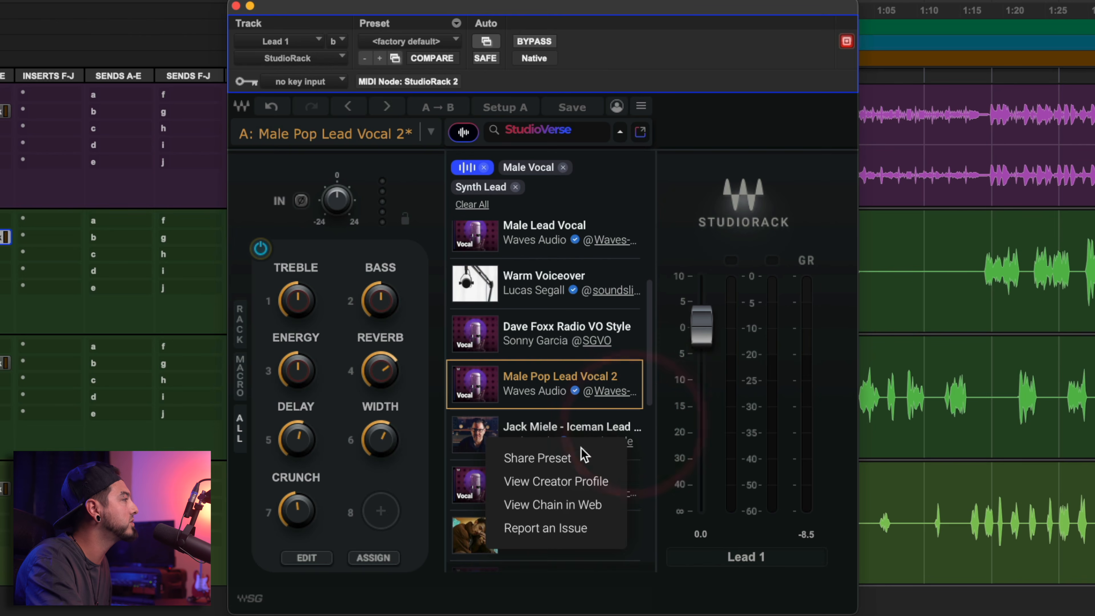
left_click(590, 482)
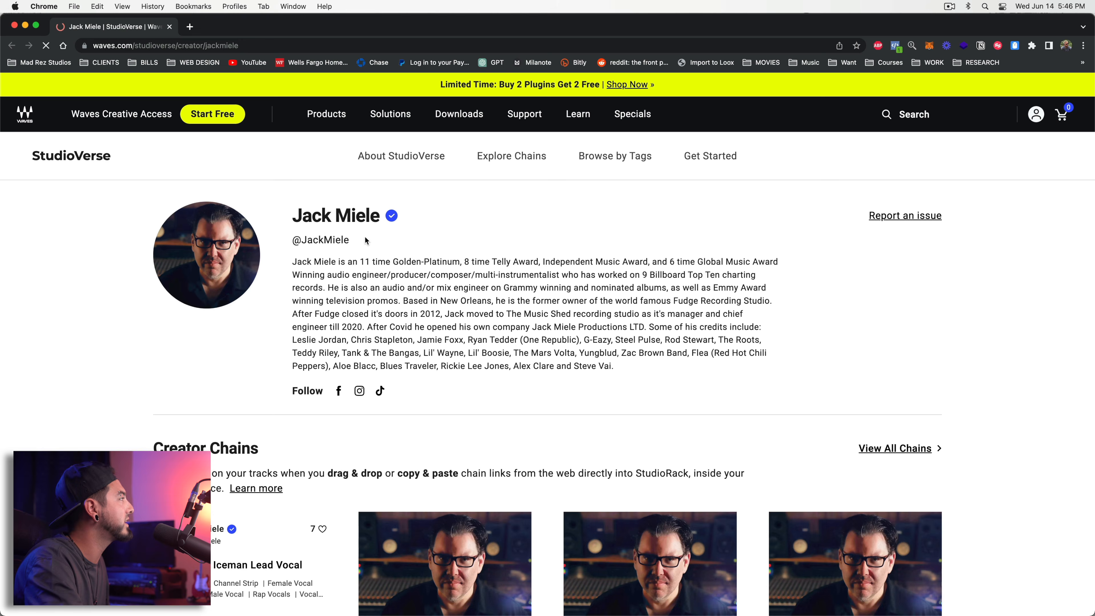
Look through the creator's chains on the profile page, open the Bass DI chain's page and copy its link
scroll(405, 244, "down", 5)
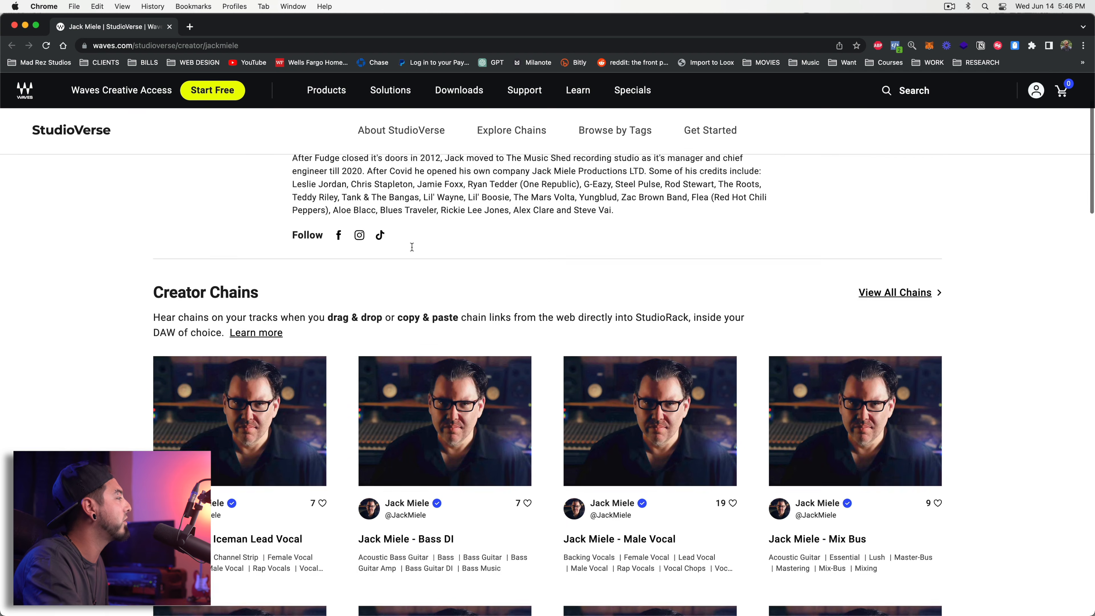
scroll(998, 379, "down", 5)
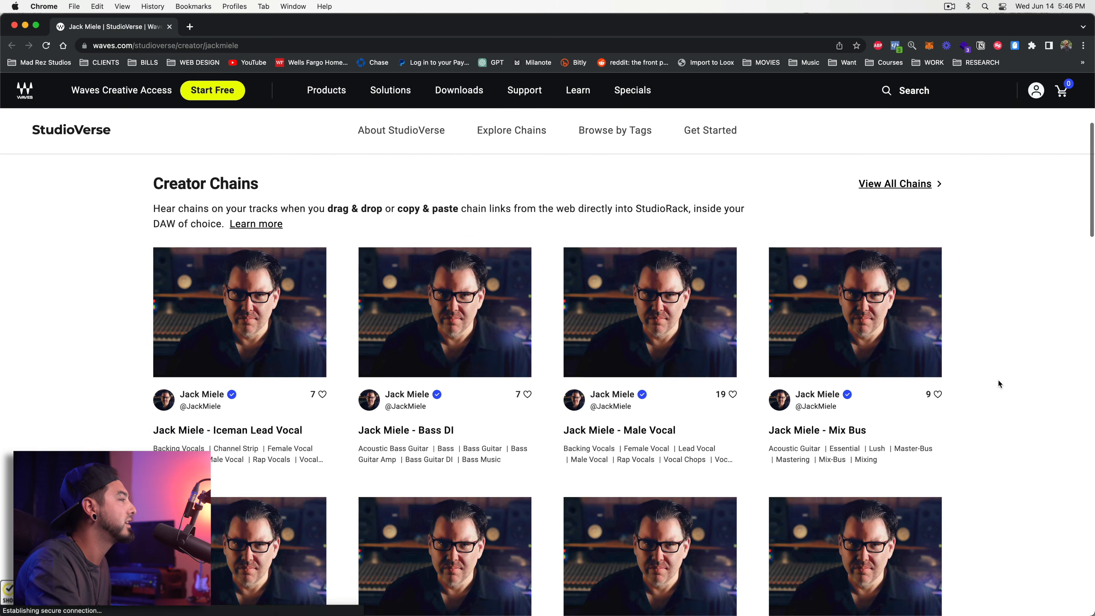
scroll(986, 377, "down", 2)
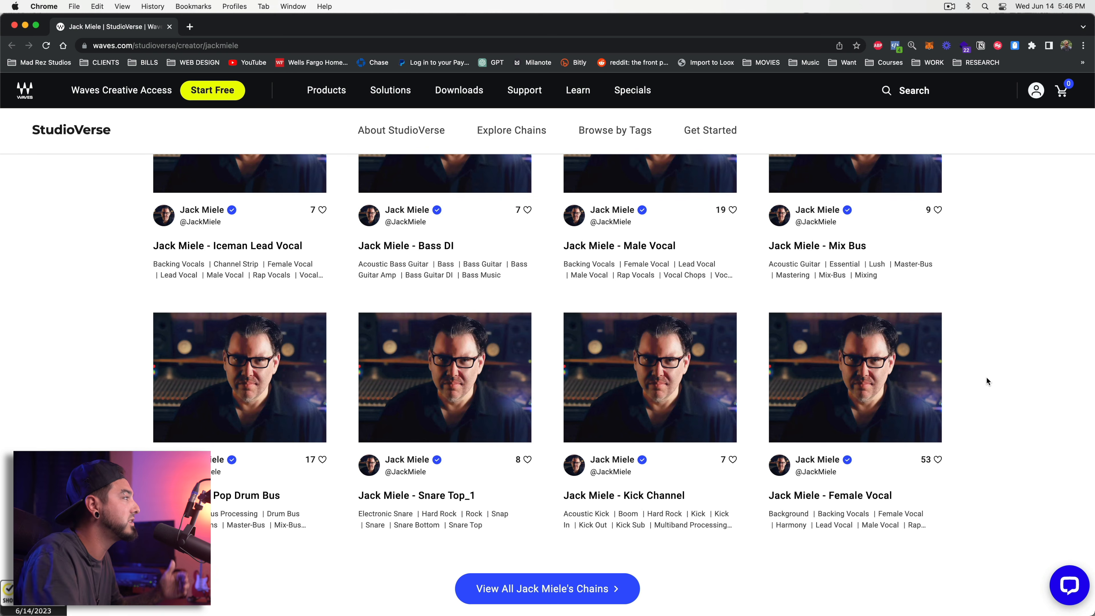
scroll(987, 377, "up", 10)
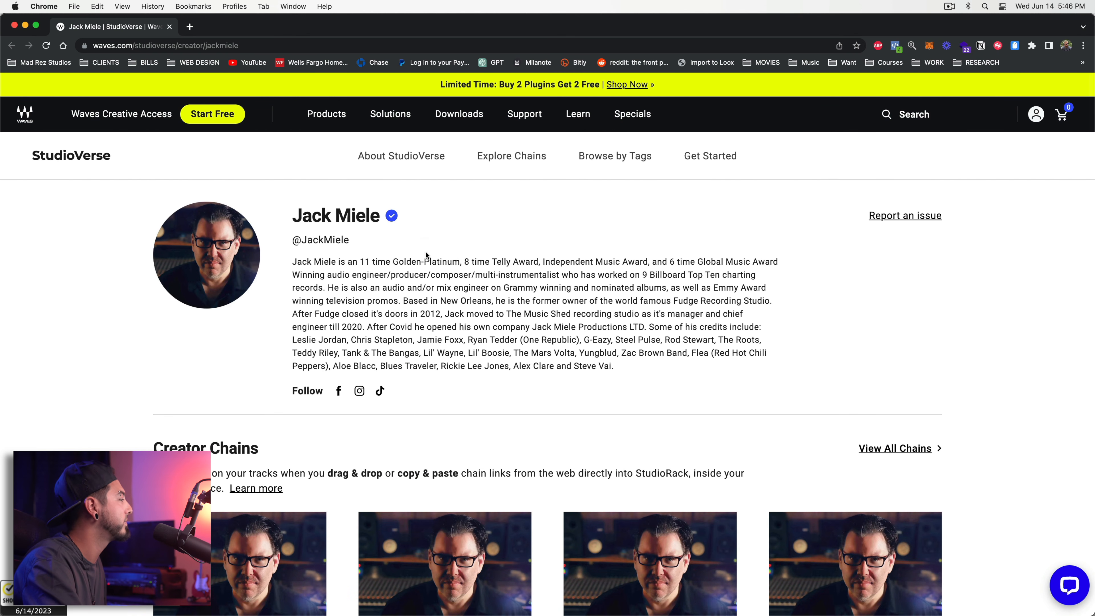
scroll(425, 251, "down", 10)
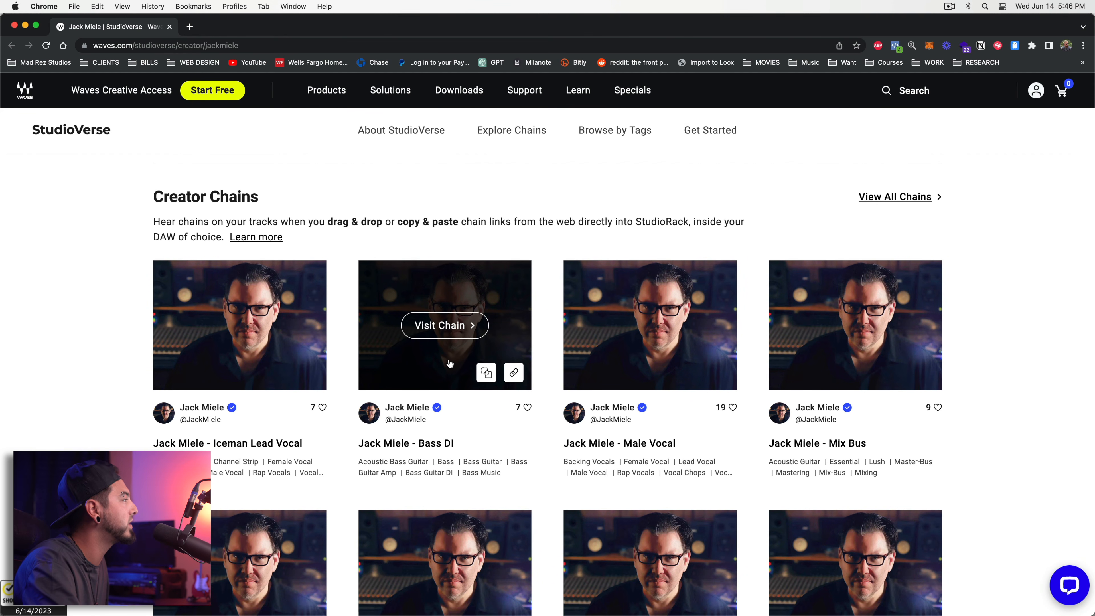
left_click(448, 326)
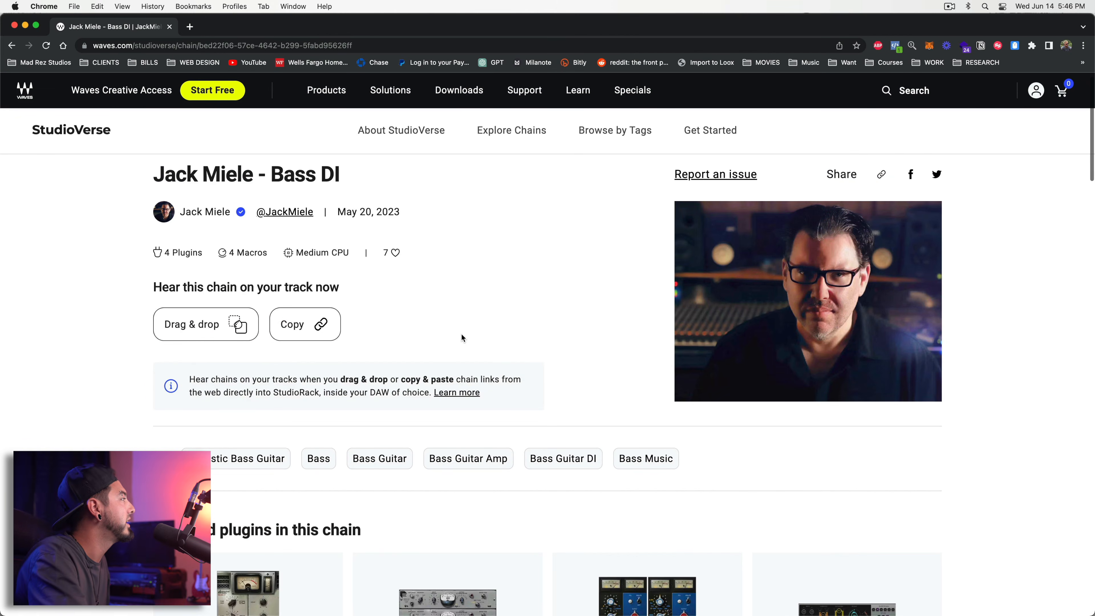
left_click(314, 378)
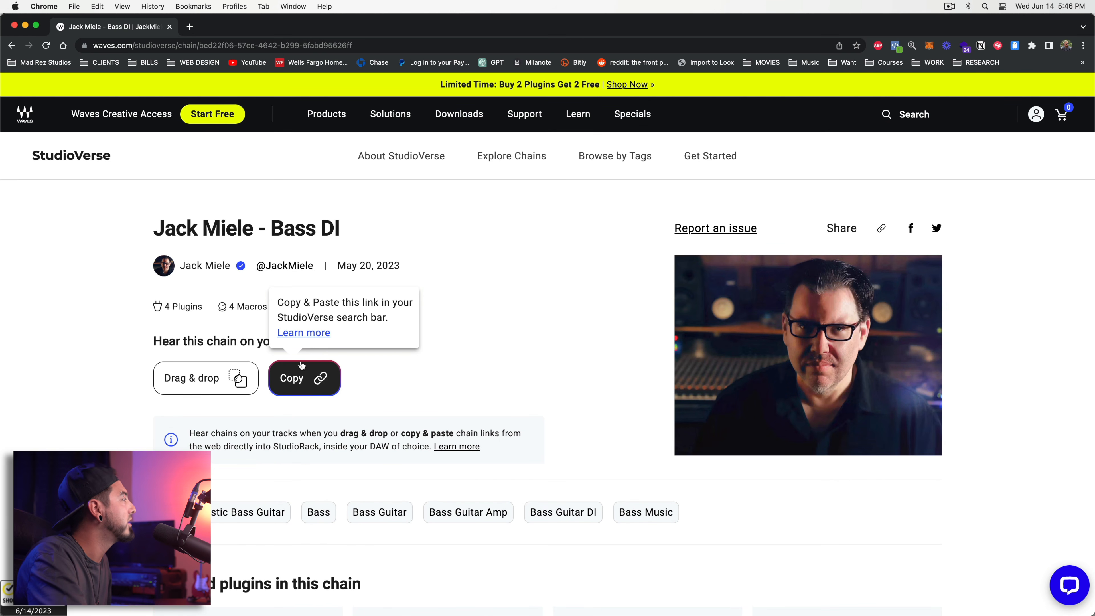
left_click(313, 382)
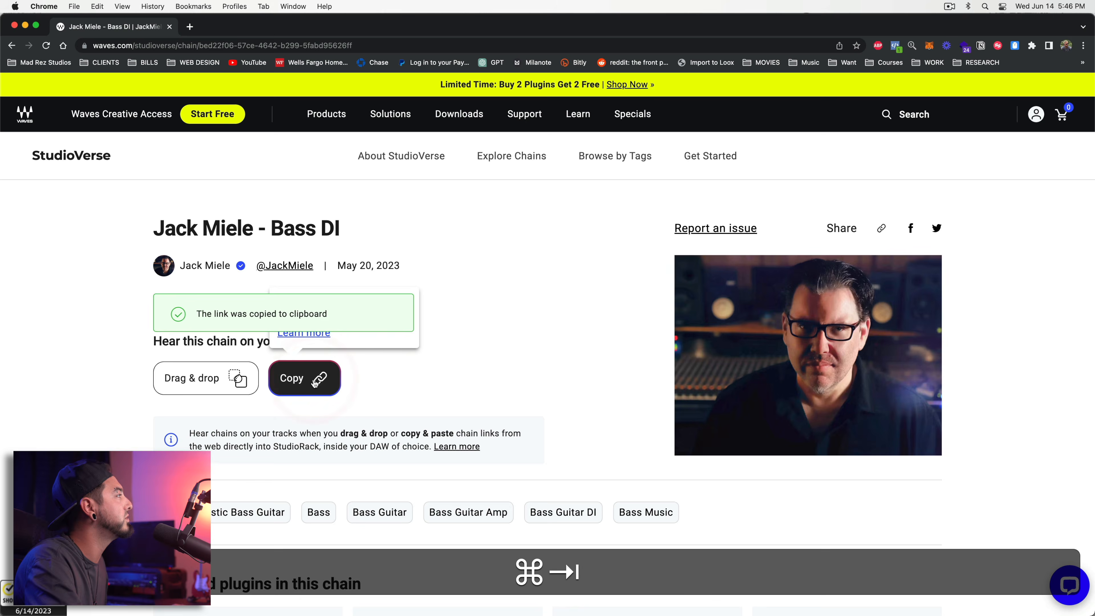
Switch to Pro Tools, load the Bass DI chain on Lead 1 by pasting its link into the StudioVerse search, and undo the load
key("super+Tab")
left_click(496, 309)
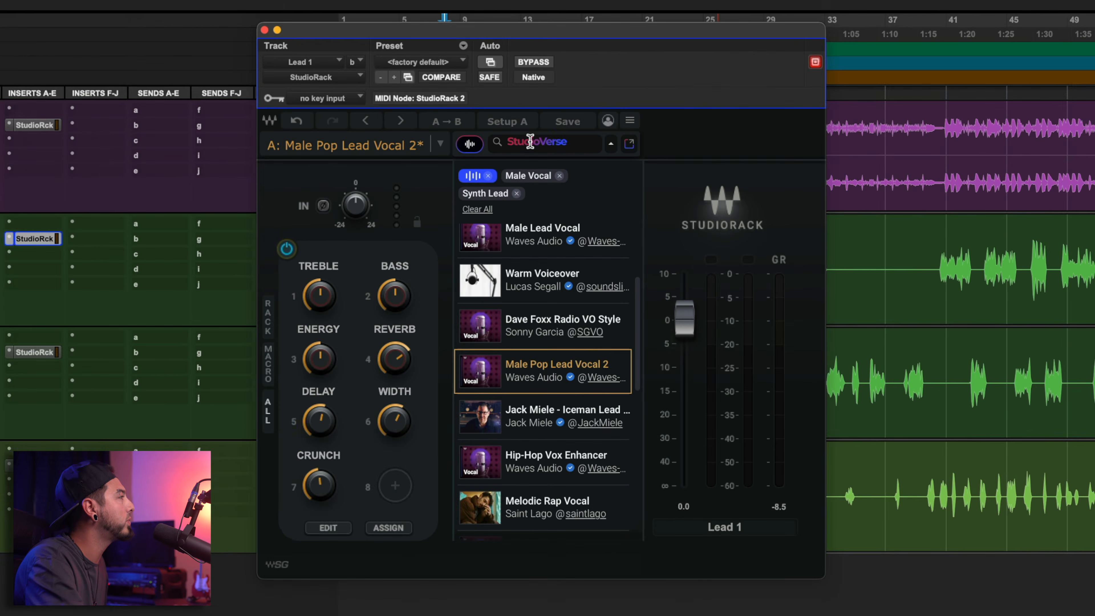
left_click(526, 184)
right_click(532, 129)
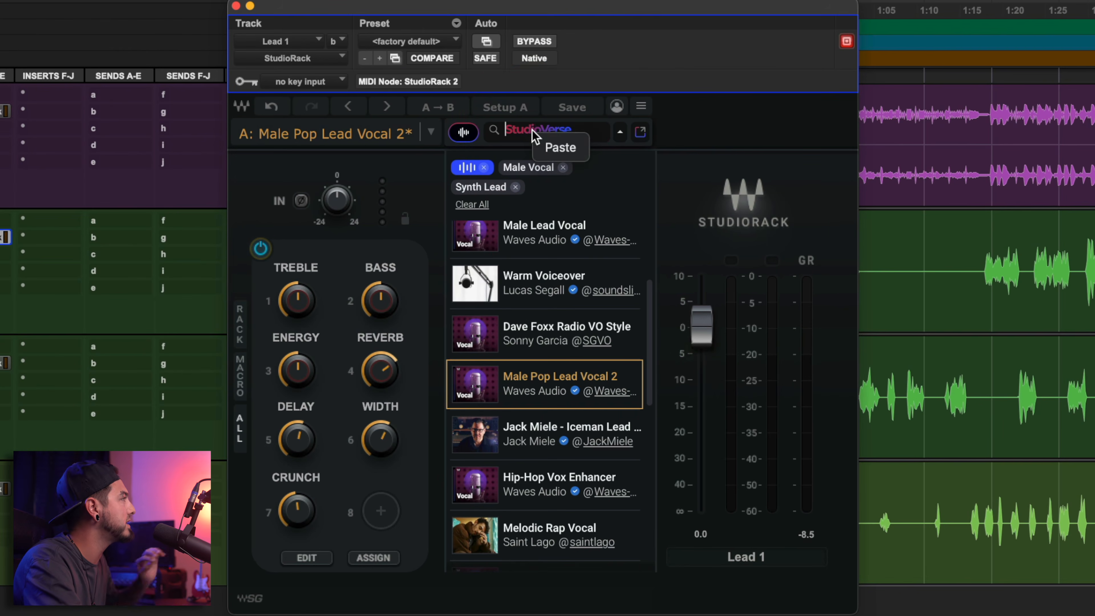
left_click(550, 141)
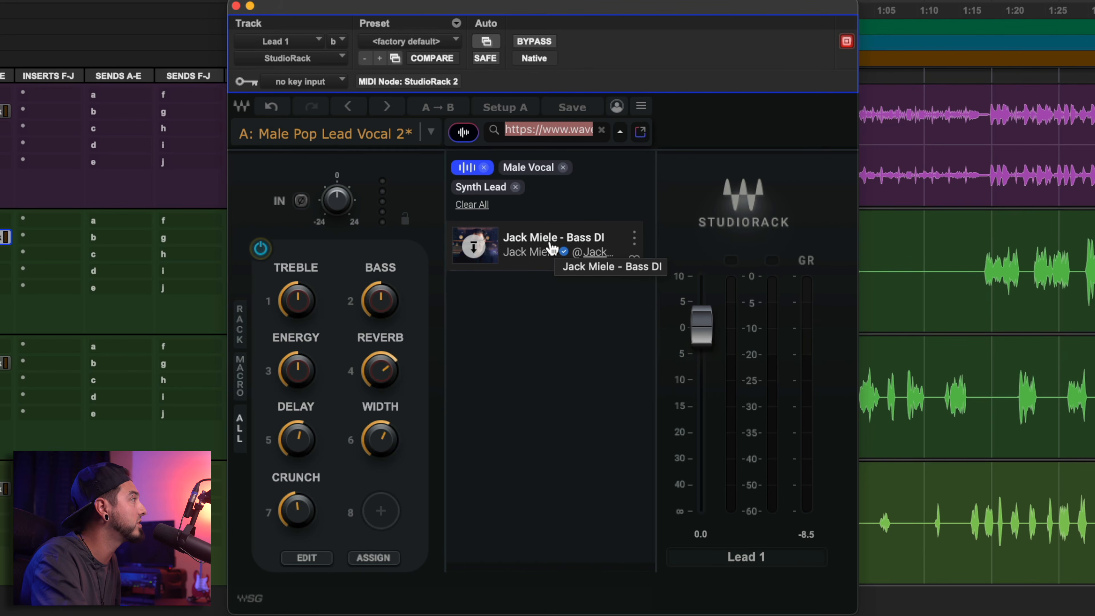
left_click(474, 248)
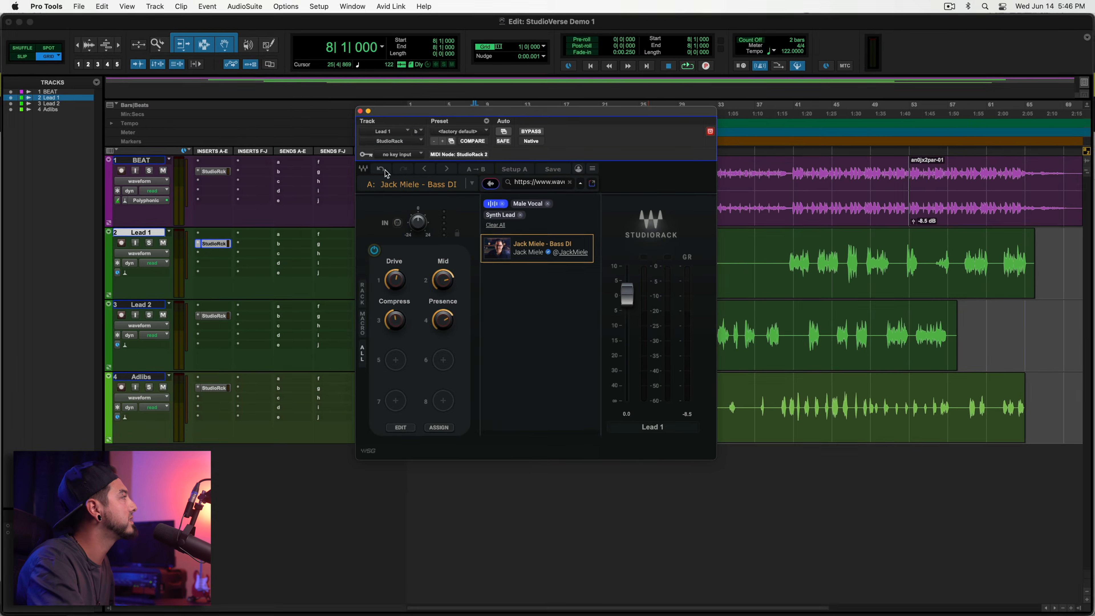
left_click(380, 169)
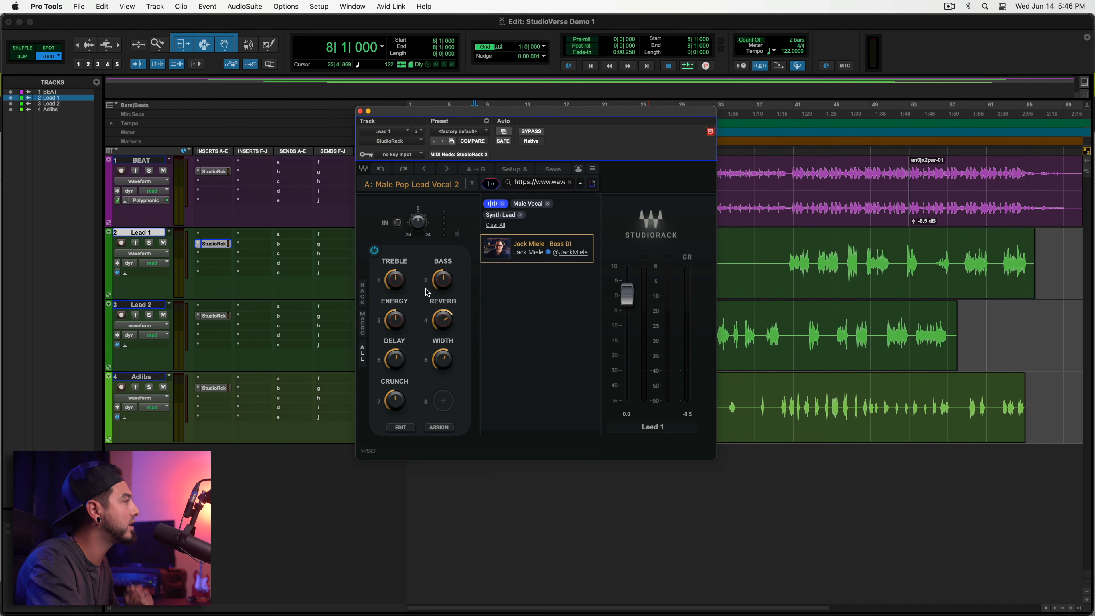
Transfer the Bass DI chain from its Chrome page directly into Lead 1's StudioRack and view the plugins in its rack
key("super+Tab")
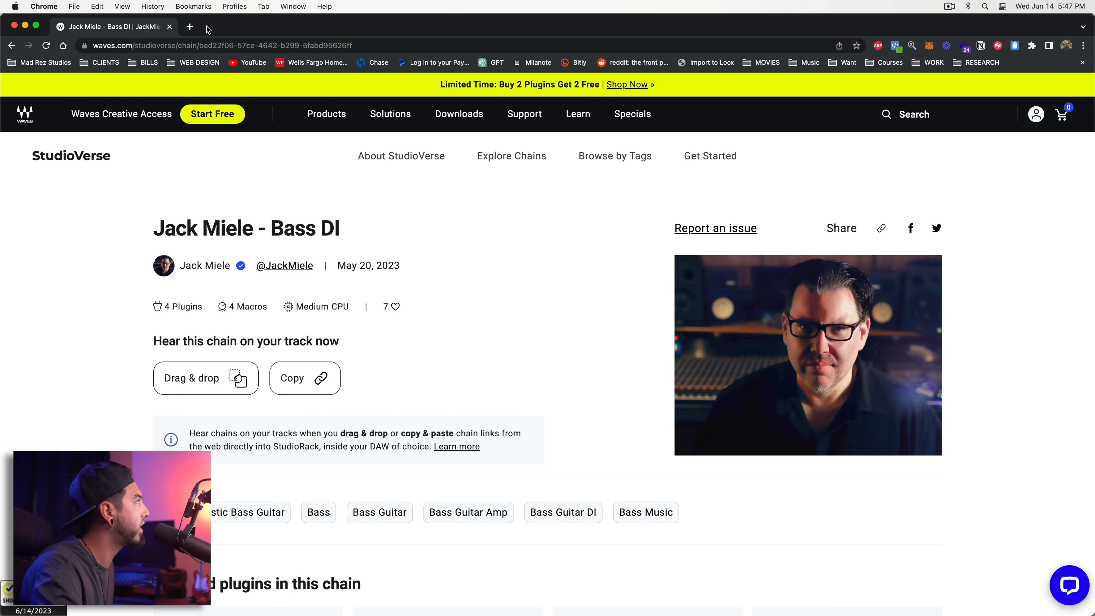
left_click_drag(213, 28, 857, 28)
left_click_drag(850, 380, 411, 295)
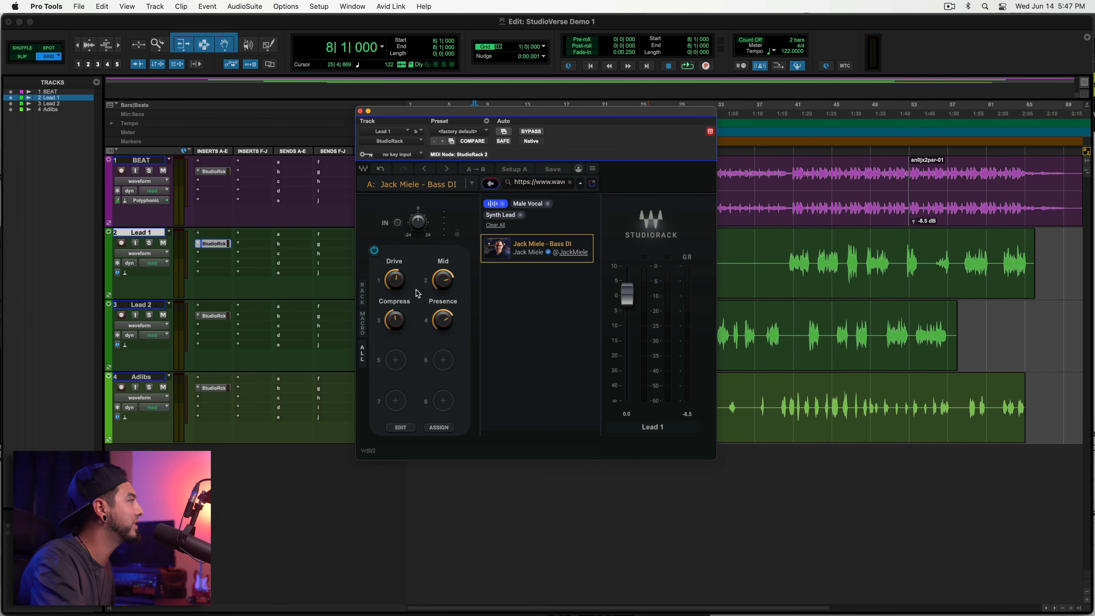
left_click(363, 294)
key("super+Tab")
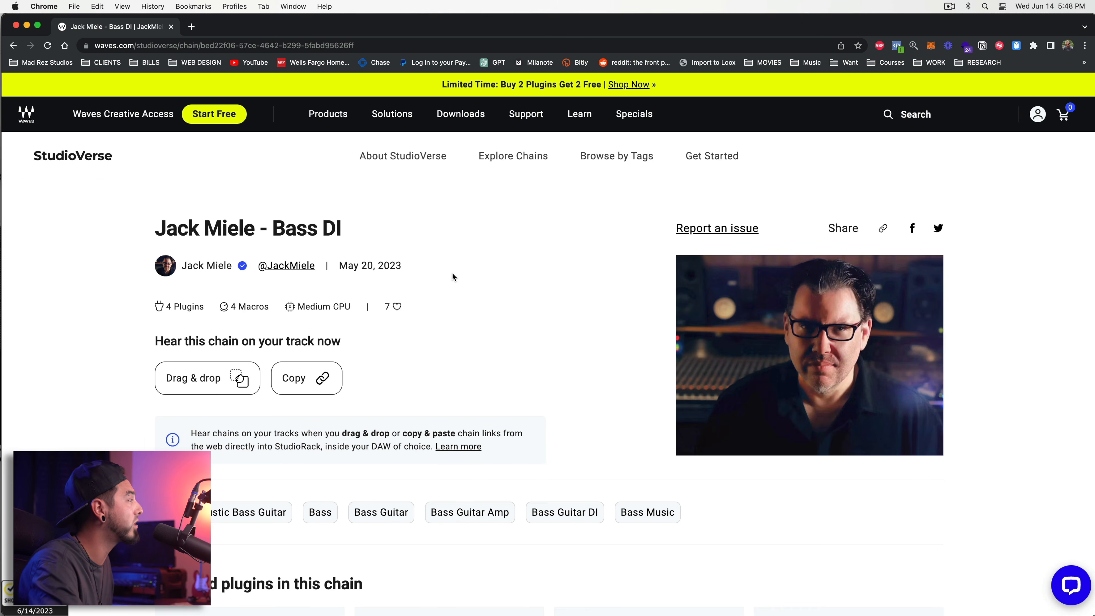
scroll(455, 274, "down", 2)
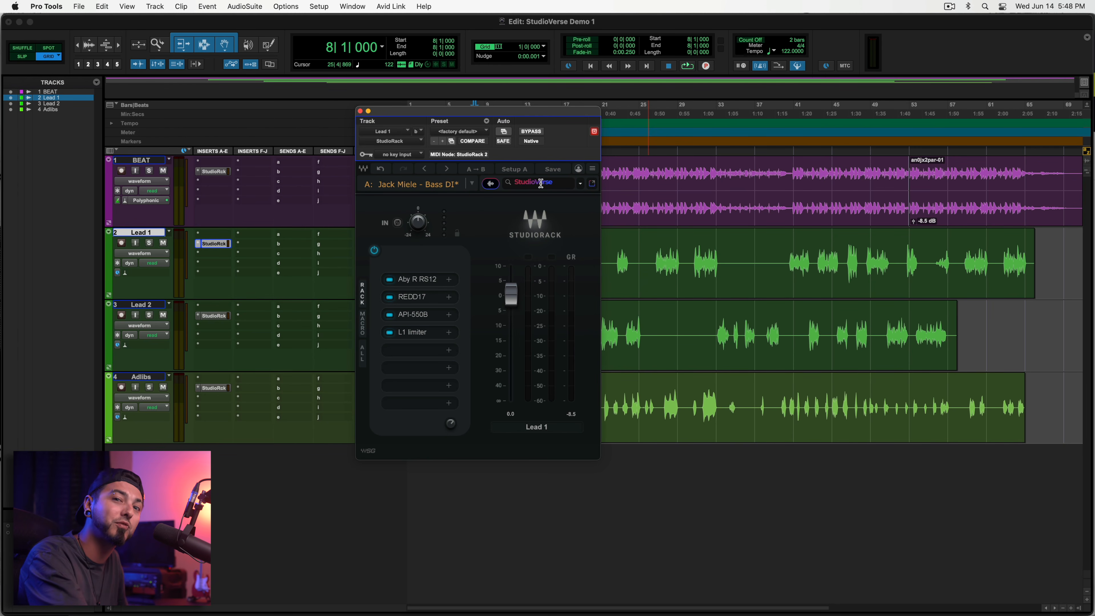
Search StudioVerse for "mad rez studios" and filter the chains by the artist Mad Rez Studios
type("m")
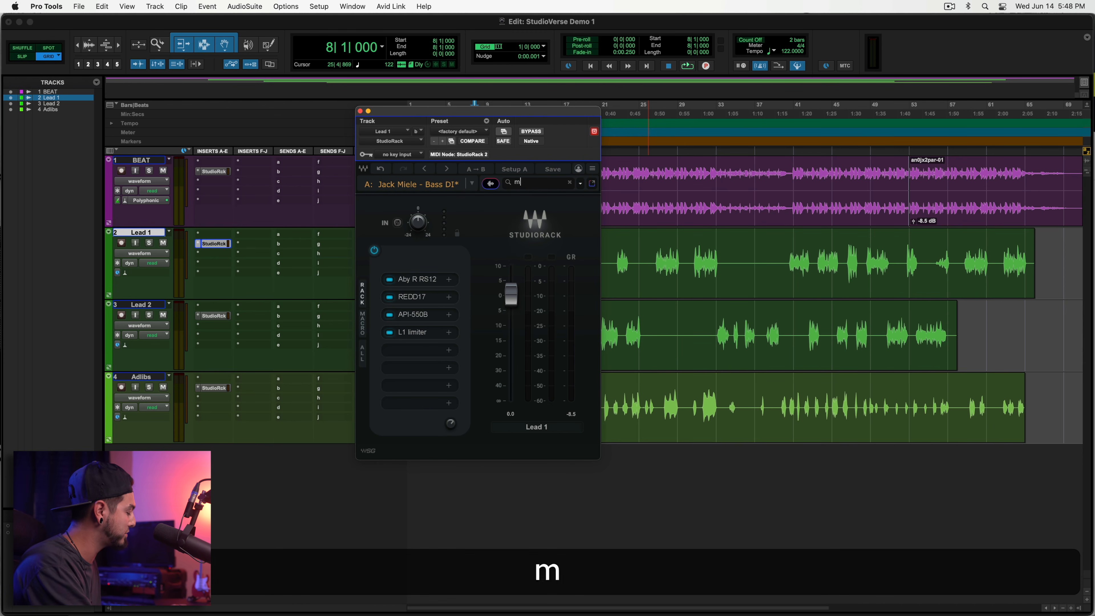
type("ad rez studios")
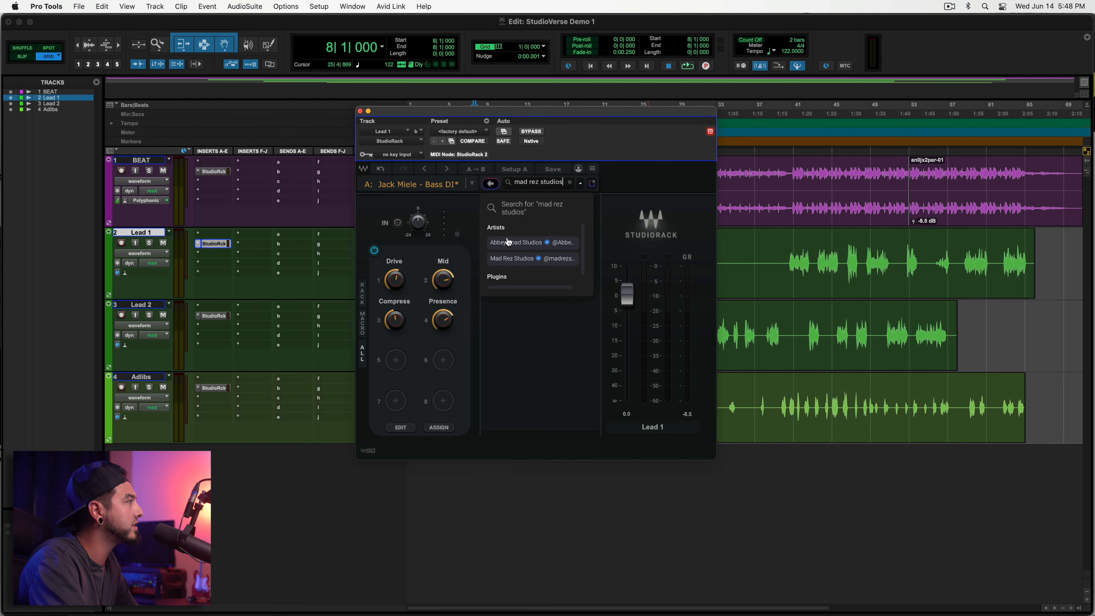
left_click(517, 264)
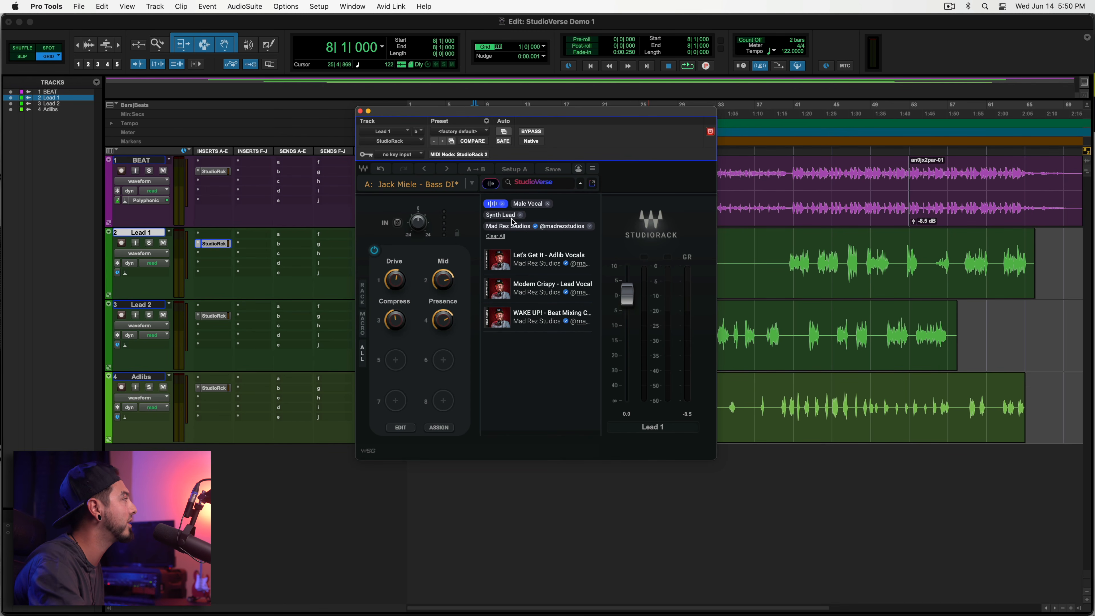
Load the Modern Crispy - Lead Vocal chain on Lead 1 and audition it, moving the StudioRack window clear of the track controls
left_click(539, 289)
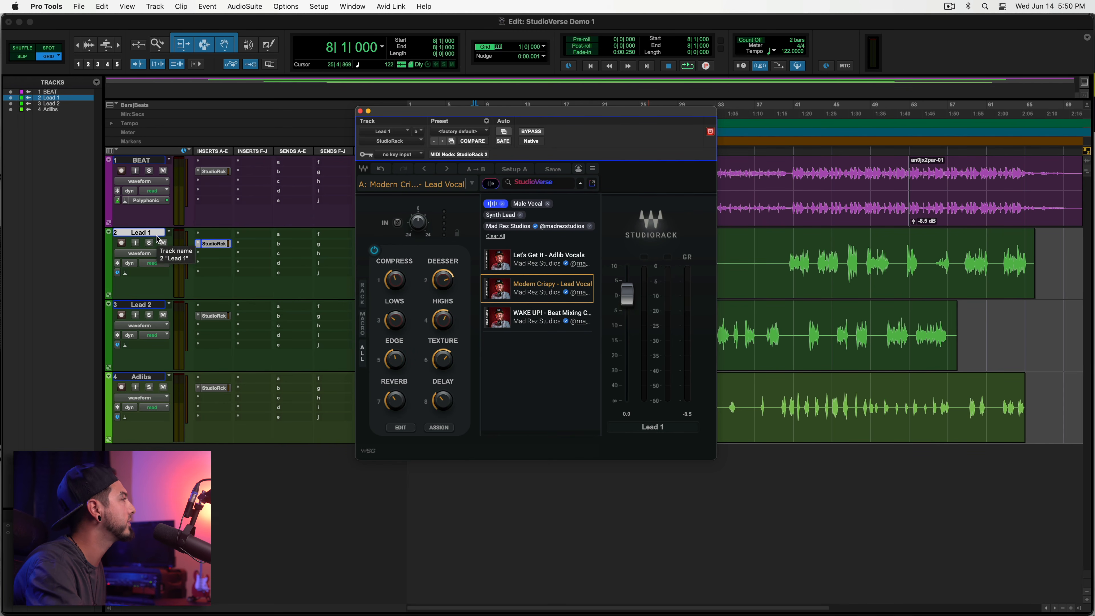
key("space")
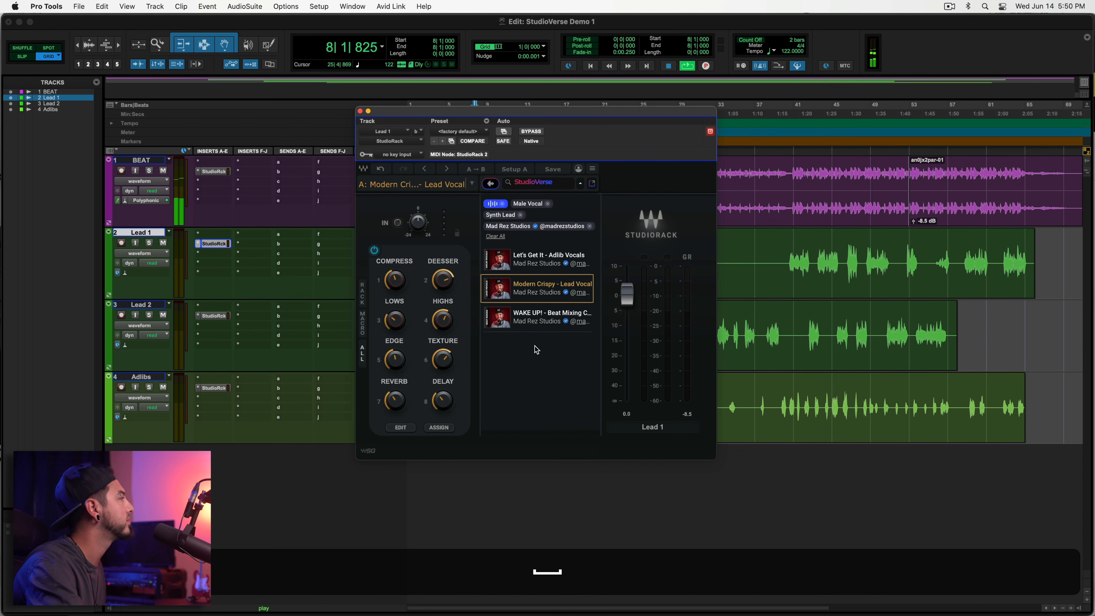
left_click_drag(427, 115, 697, 111)
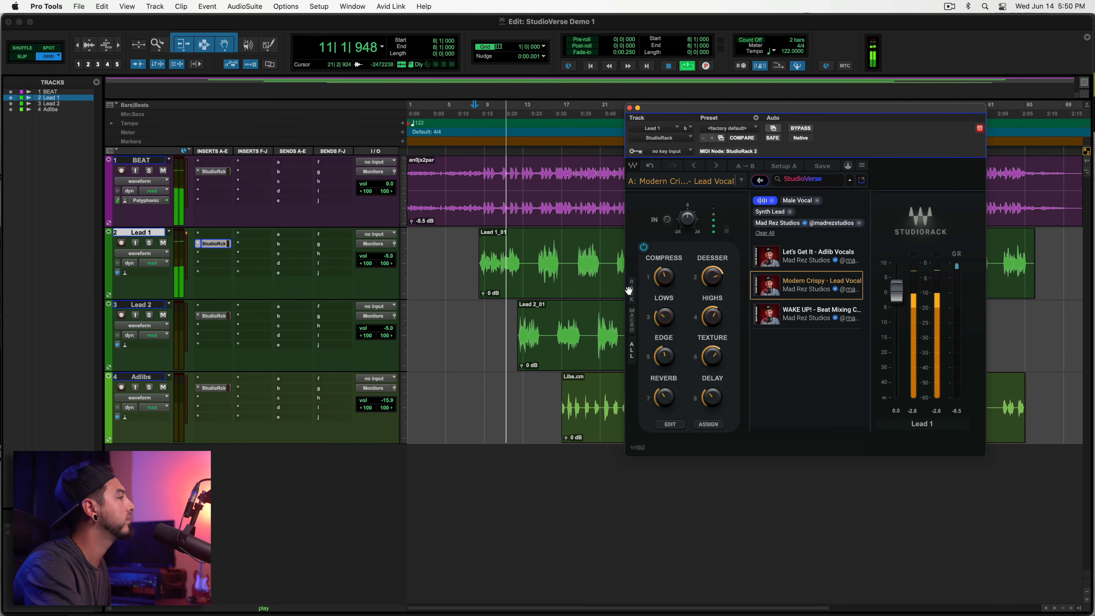
key("space")
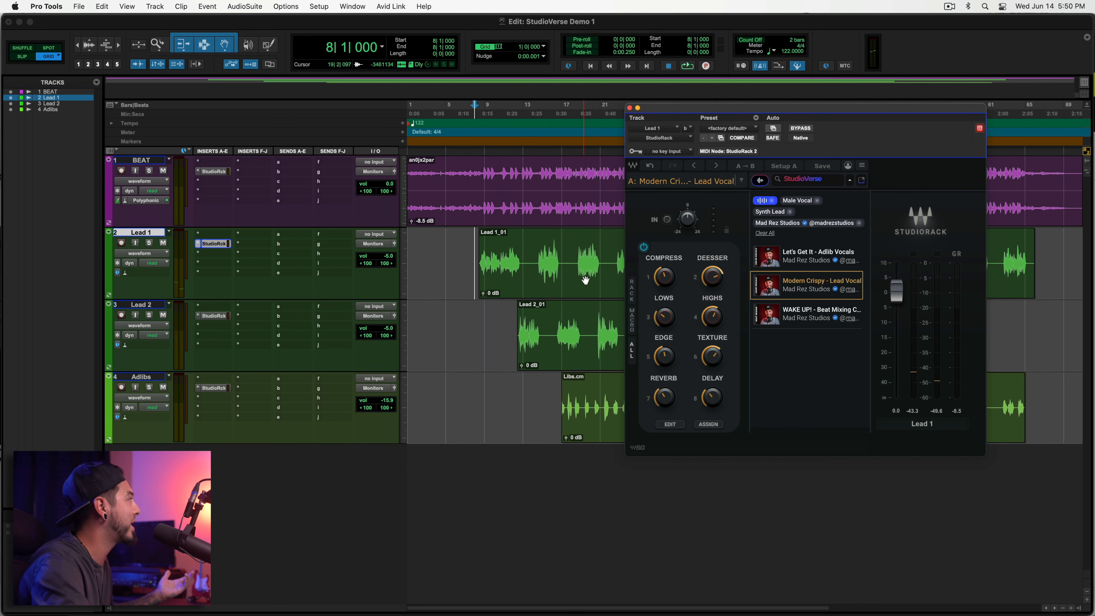
Reset the StudioRack output fader to 0.0 and lower the Lead 1 track volume to -7.0 dB during playback
left_click_drag(897, 292, 897, 292)
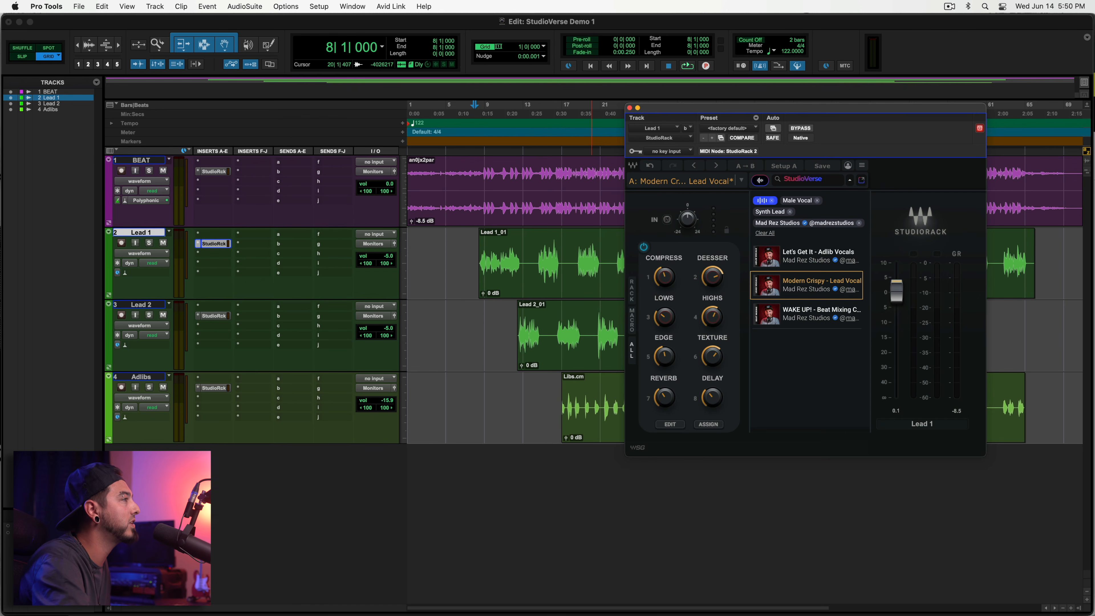
left_click(897, 293, "alt")
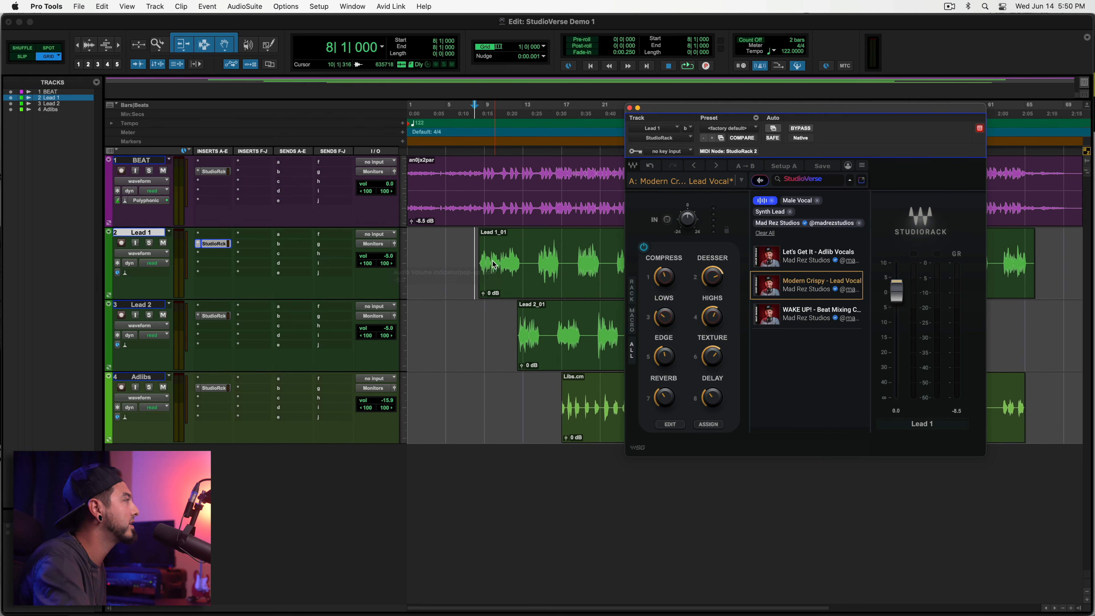
key("space")
left_click_drag(394, 260, 392, 257)
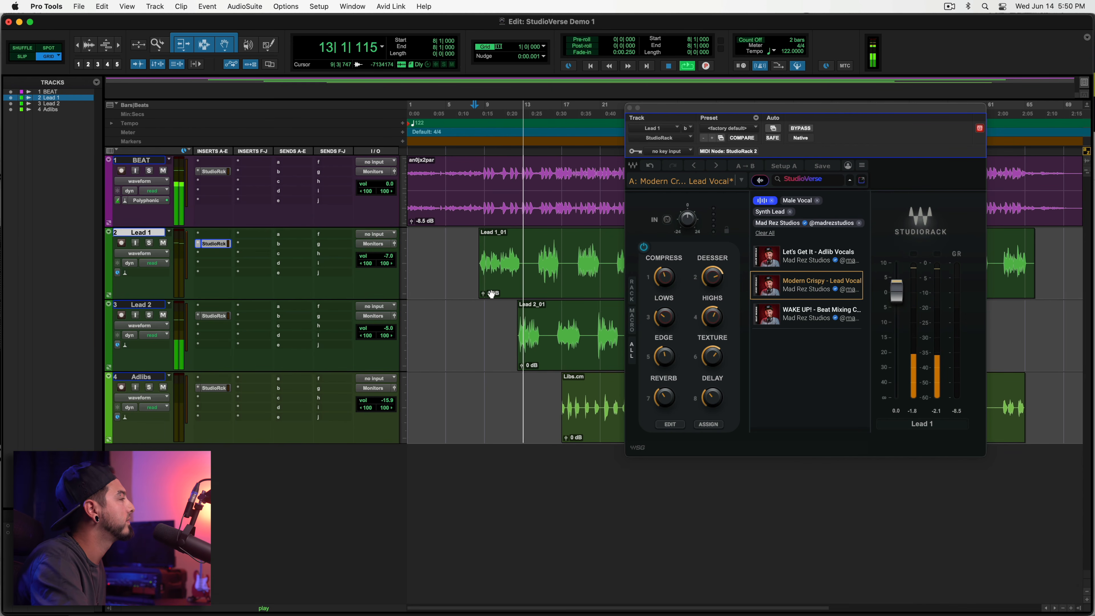
key("space")
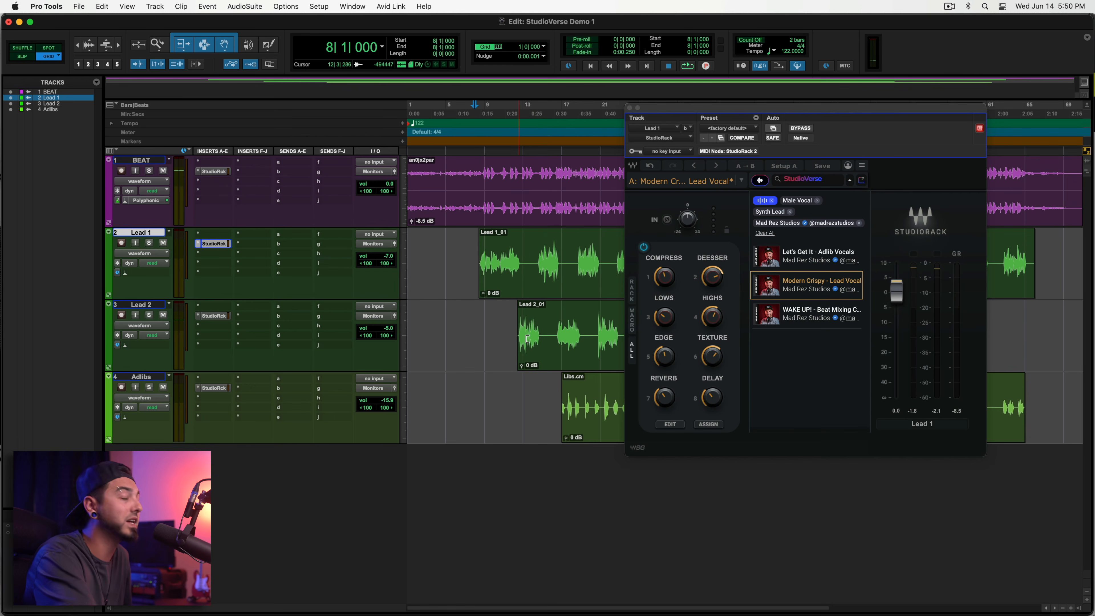
Audition the passage from bar 12 where Lead 1 leads into Lead 2
left_click(511, 257)
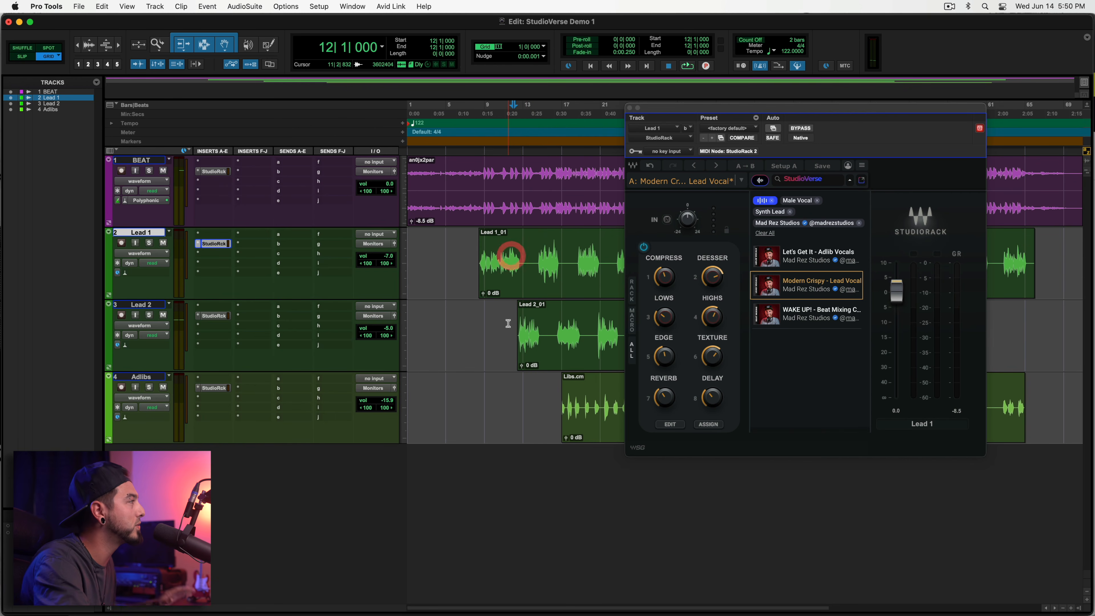
key("space")
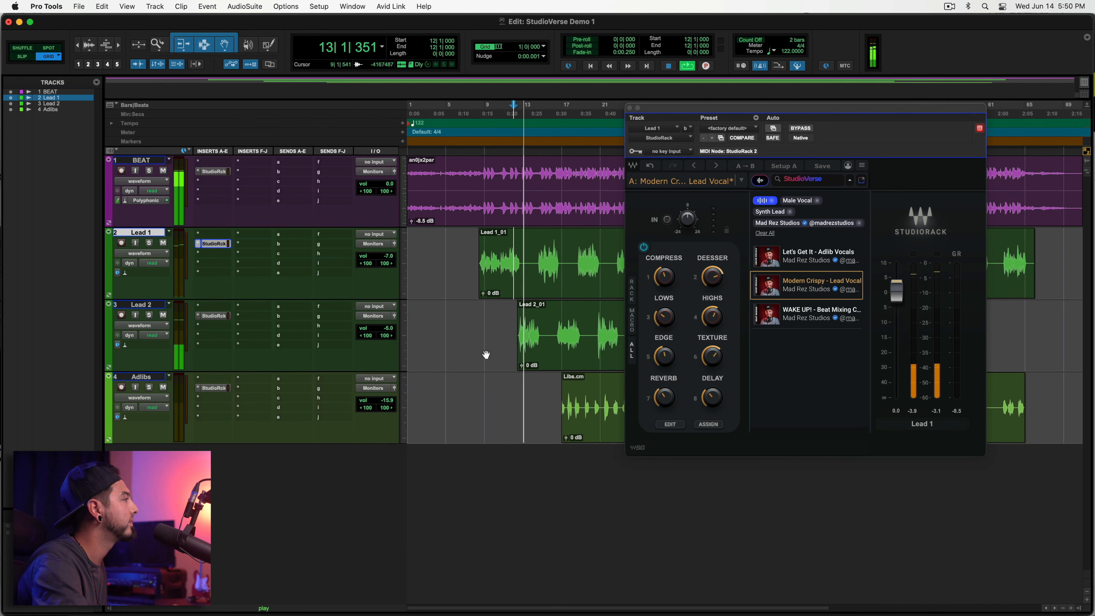
key("space")
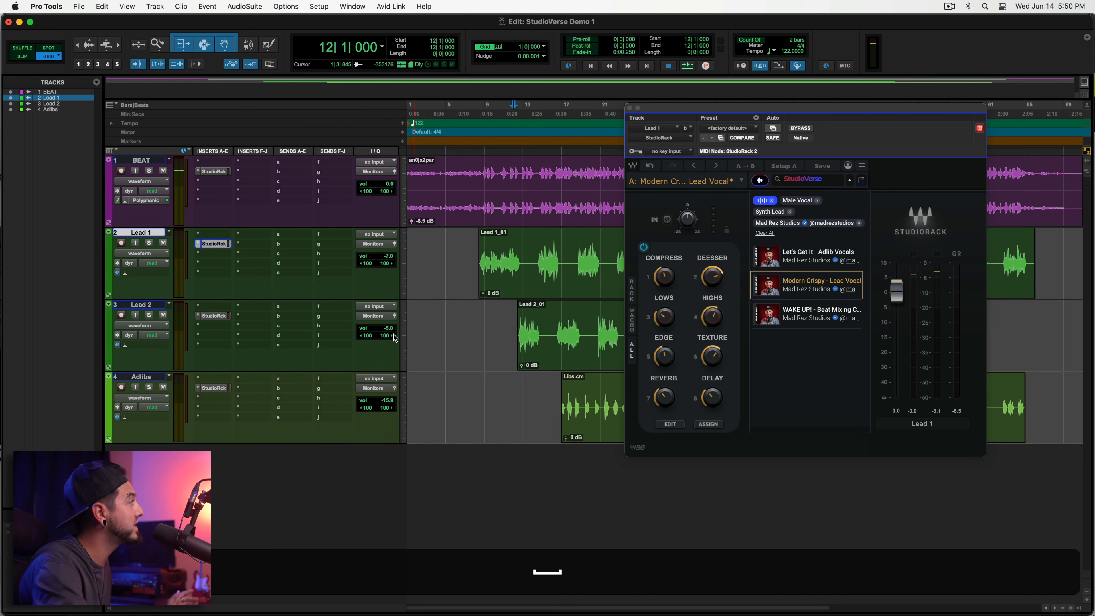
Copy Lead 1's StudioRack insert with the Modern Crispy - Lead Vocal chain onto Lead 2, replacing its empty rack
left_click(214, 313)
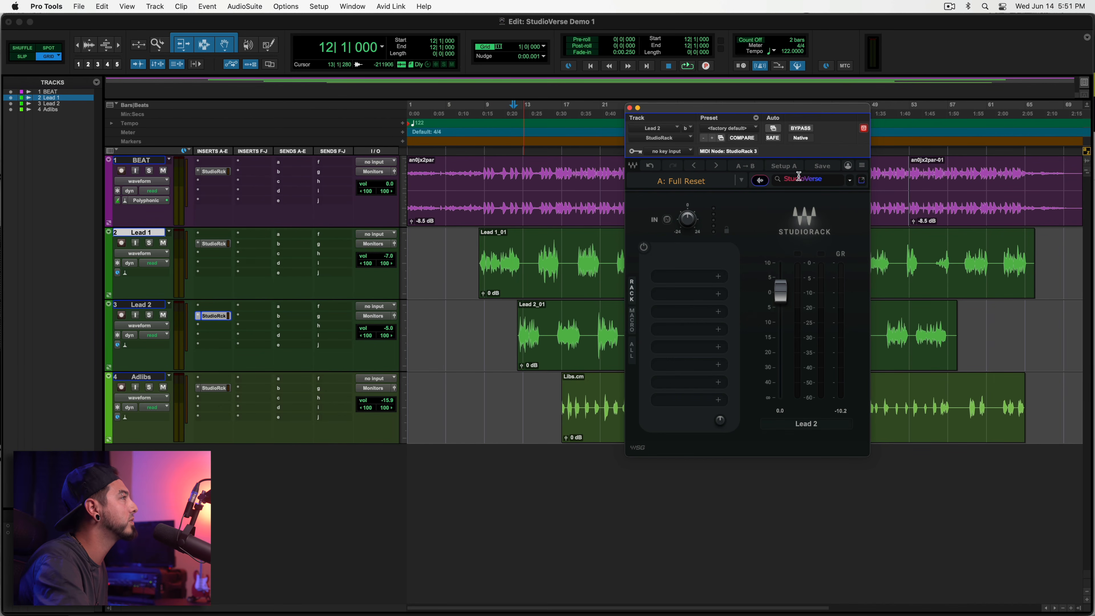
left_click(214, 243)
key("alt")
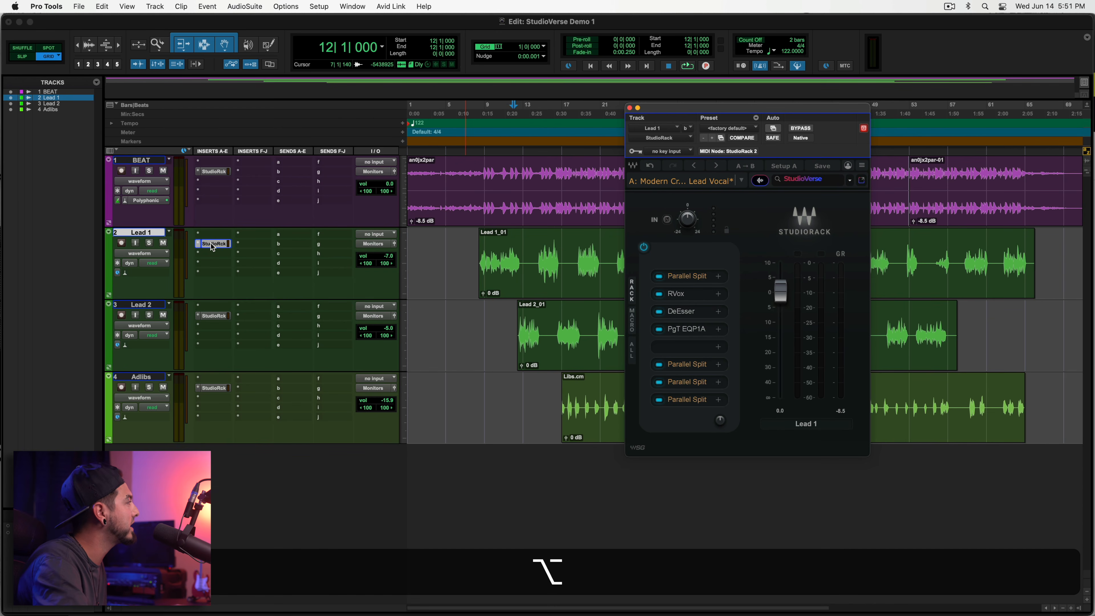
left_click(215, 318)
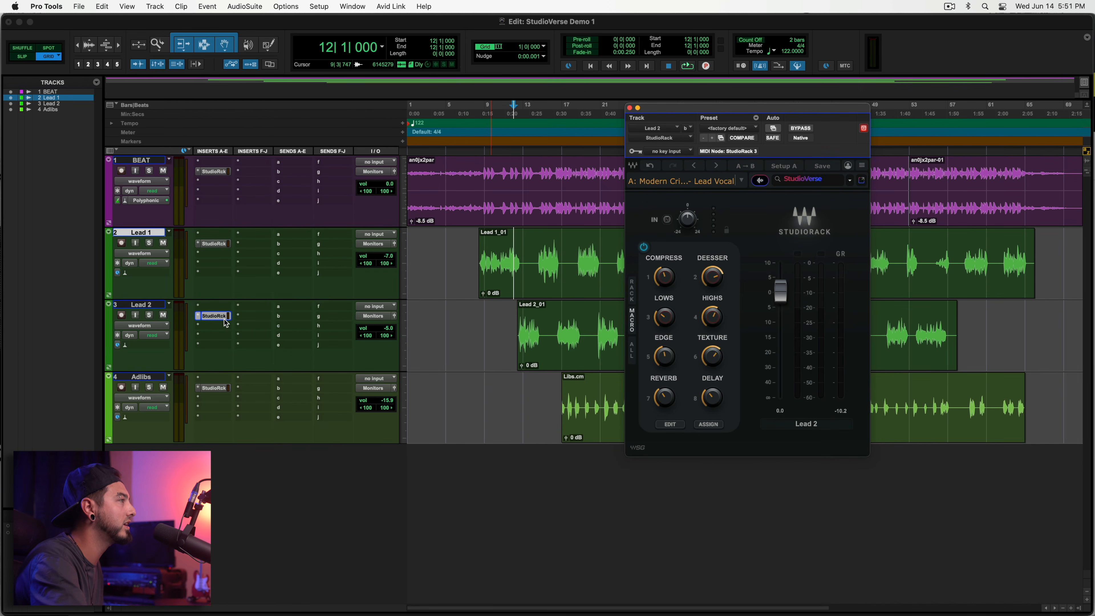
Lower the Lead 2 track volume to -7.0 dB after playing it through the copied chain
key("space")
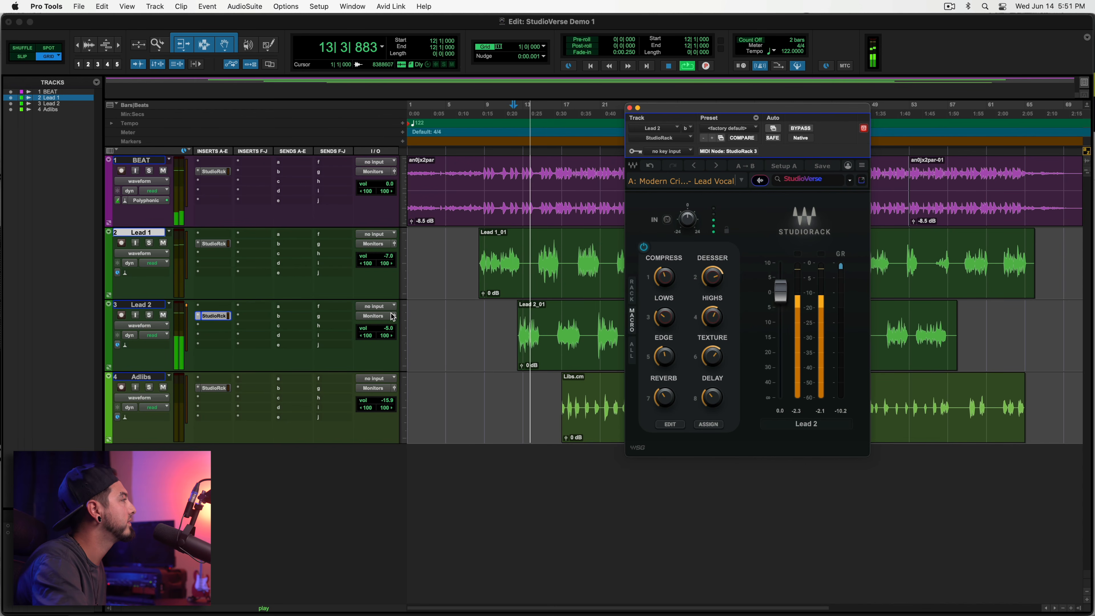
key("space")
left_click_drag(388, 328, 388, 330)
Audition both lead vocals against the beat from bar 9
left_click(479, 251)
key("space")
key("cmd+z")
left_click(482, 176)
key("space")
key("space")
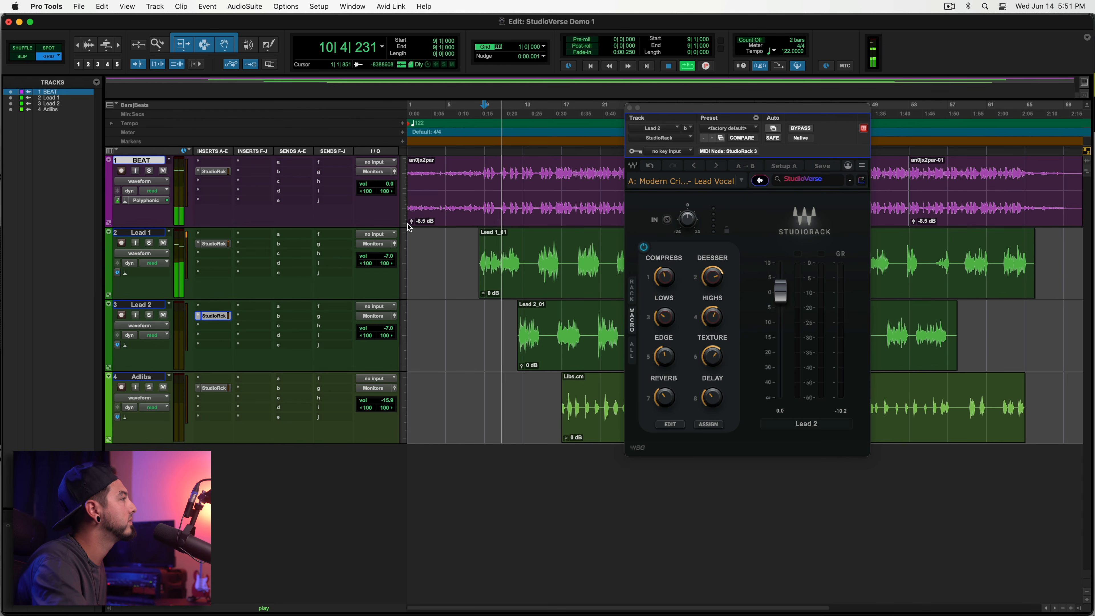
key("space")
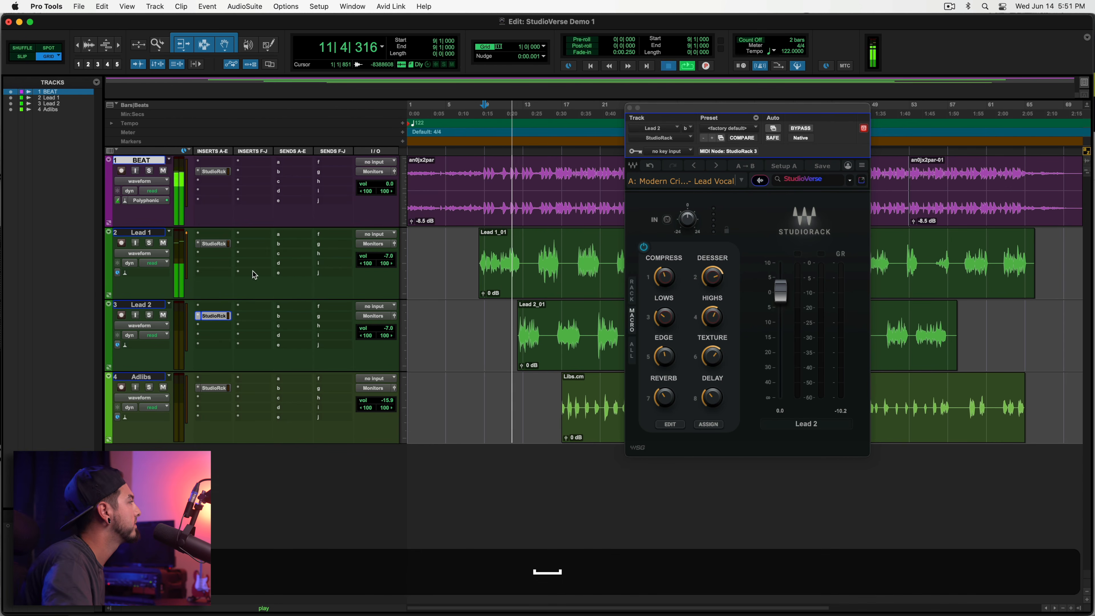
Open Lead 1's StudioRack macro controls, then lower Highs and raise Lows while playing from bar 9
left_click(213, 243)
left_click(632, 319)
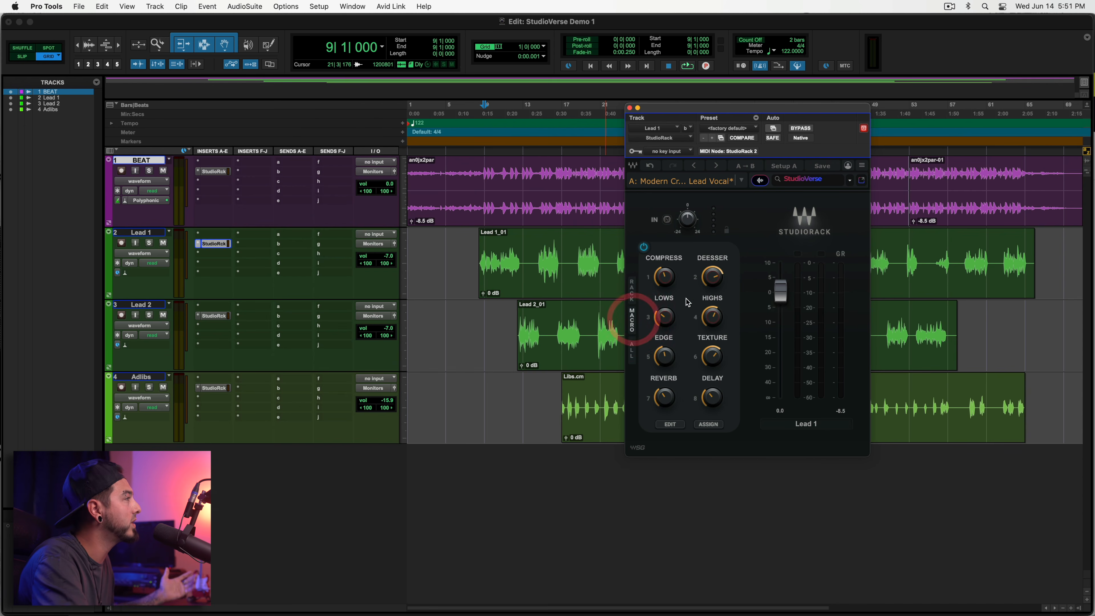
left_click_drag(692, 111, 682, 113)
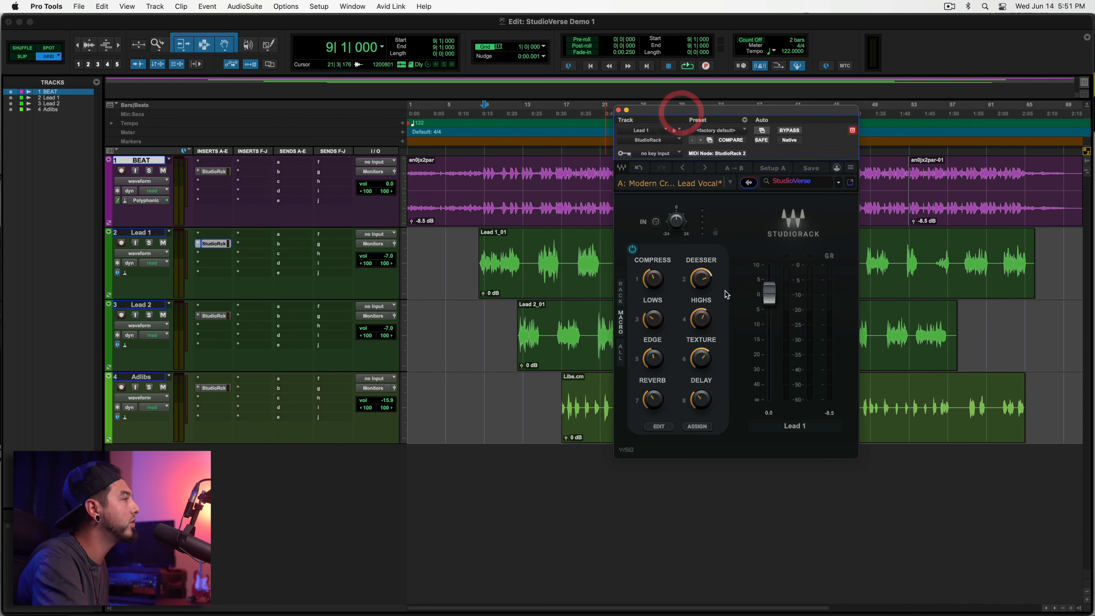
mouse_move(656, 365)
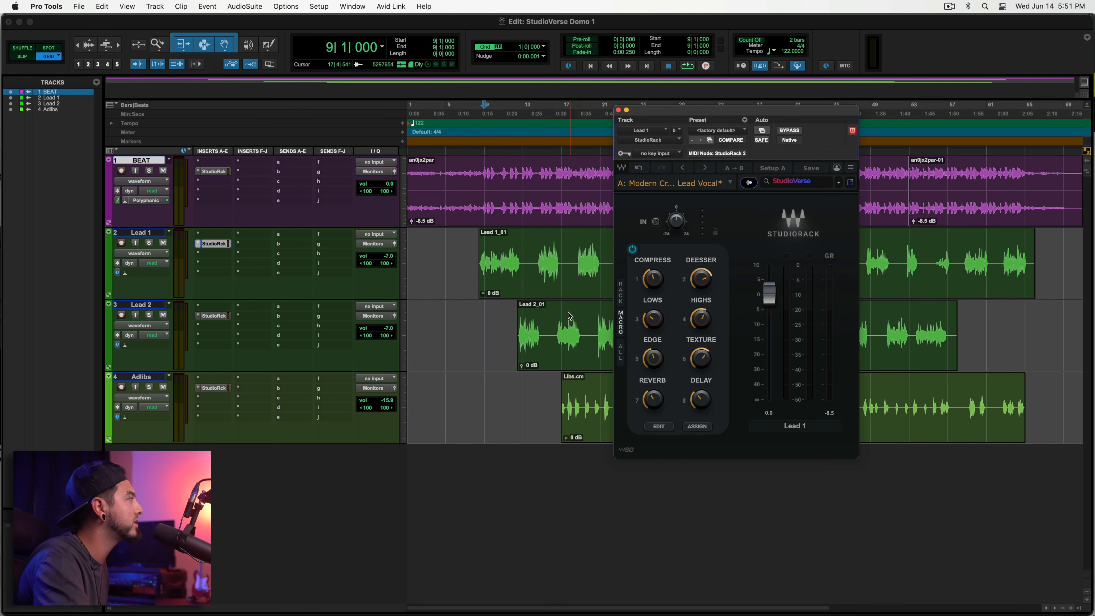
key("space")
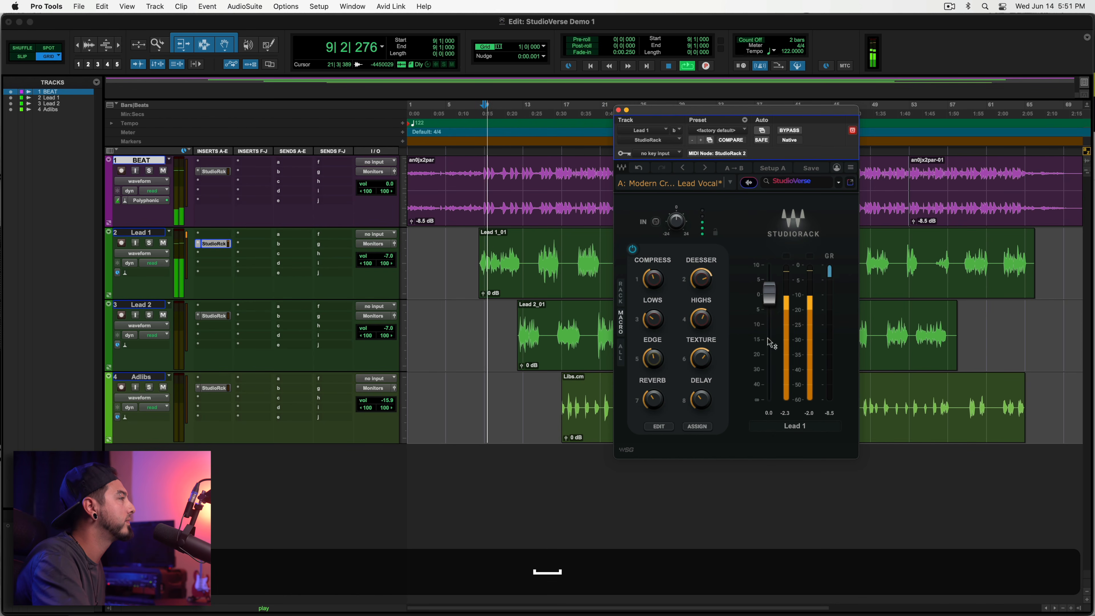
mouse_move(701, 319)
left_mouse_down()
mouse_move(701, 303)
mouse_move(701, 338)
left_mouse_up()
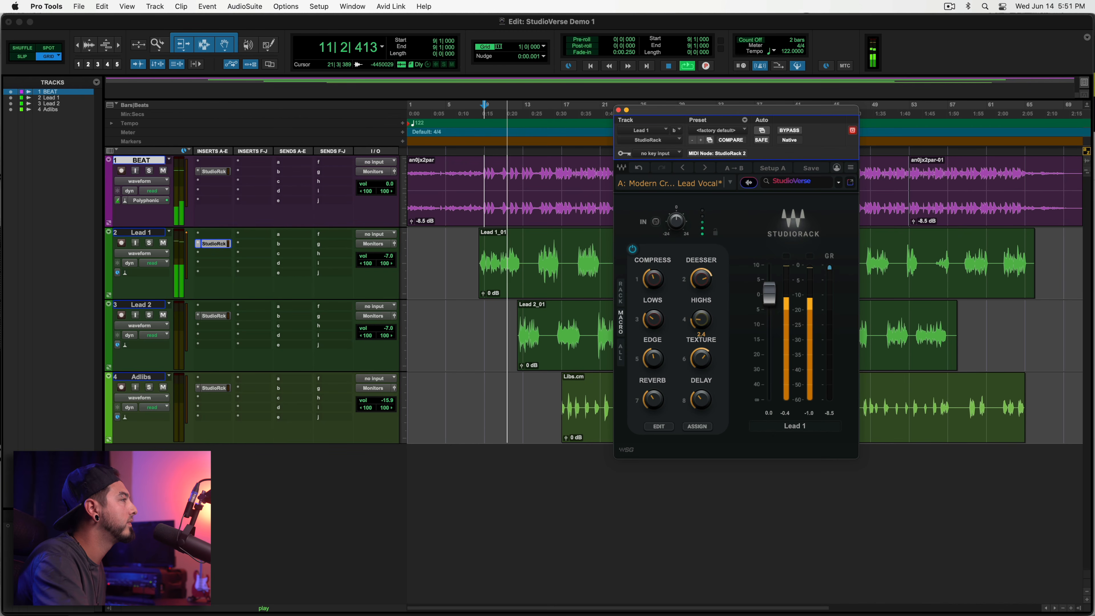
left_click_drag(653, 319, 653, 304)
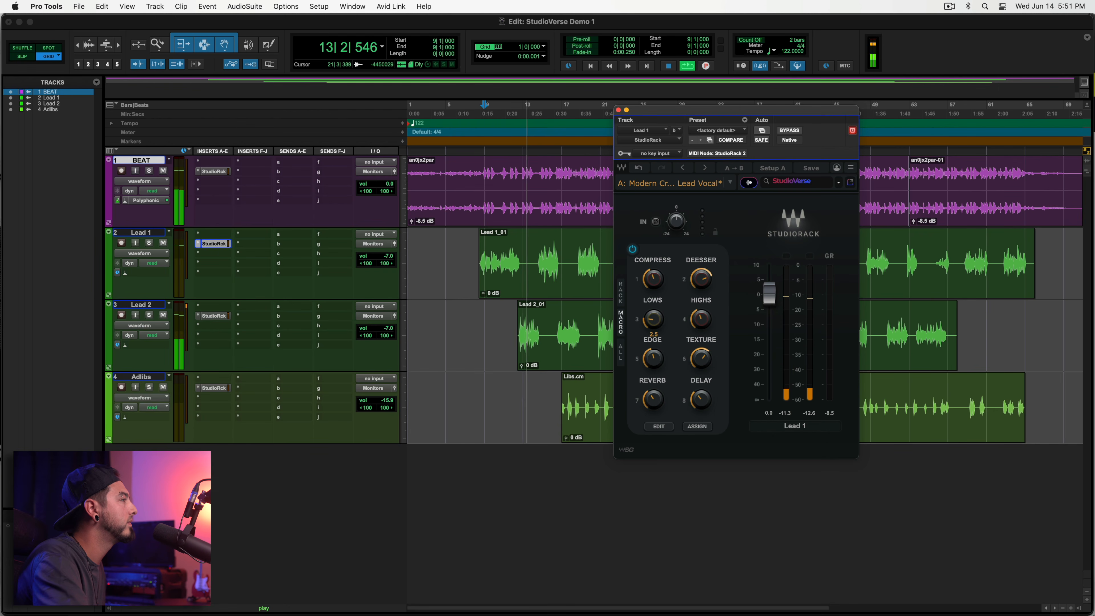
Raise the Edge macro and reduce Texture slightly in Lead 1's chain while looping back to bar 9
left_click_drag(653, 359, 653, 346)
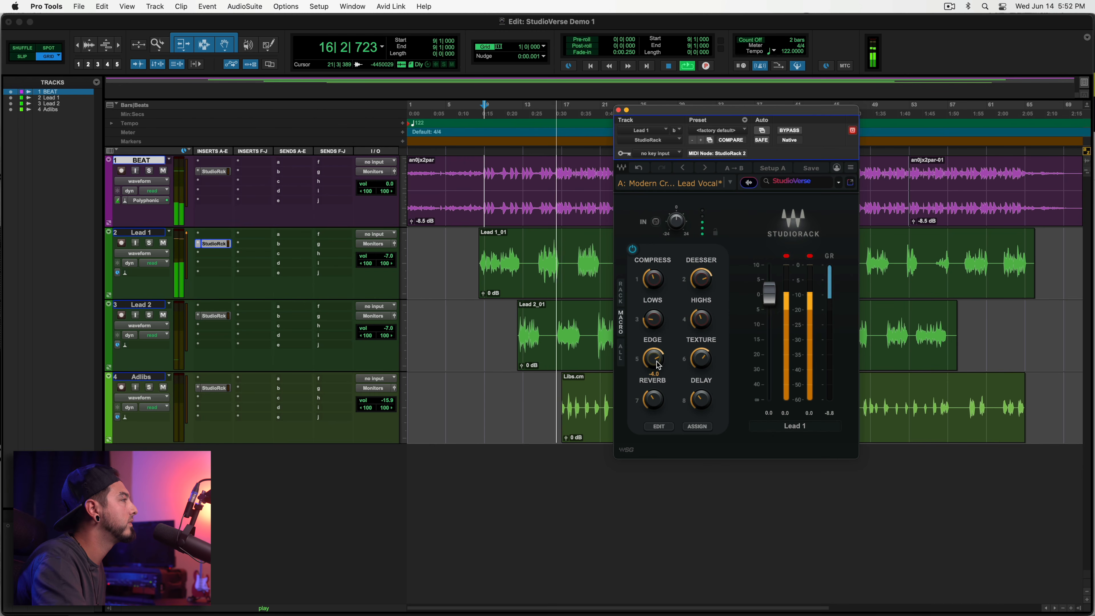
key("space")
left_click_drag(653, 345, 653, 341)
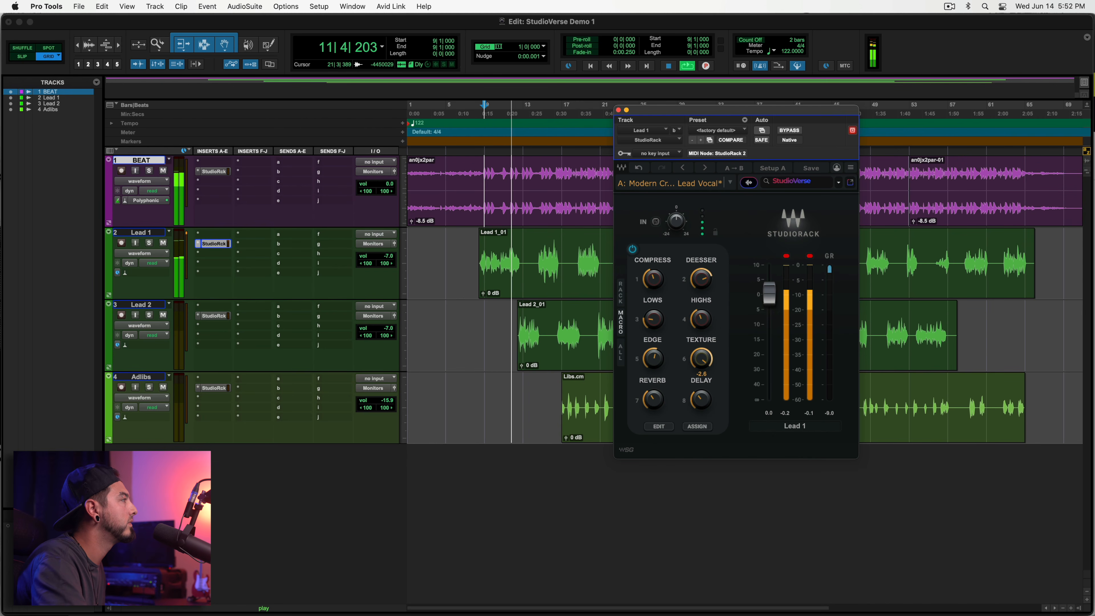
key("space")
left_click_drag(701, 359, 701, 372)
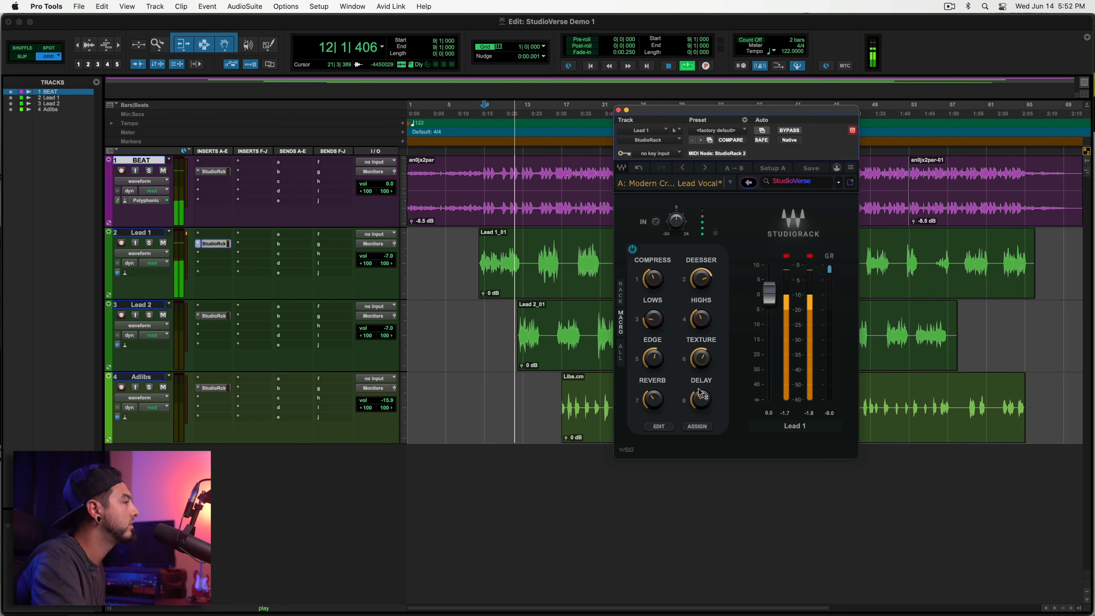
Raise the Delay and Reverb macros in Lead 1's chain during playback from bar 9
key("space")
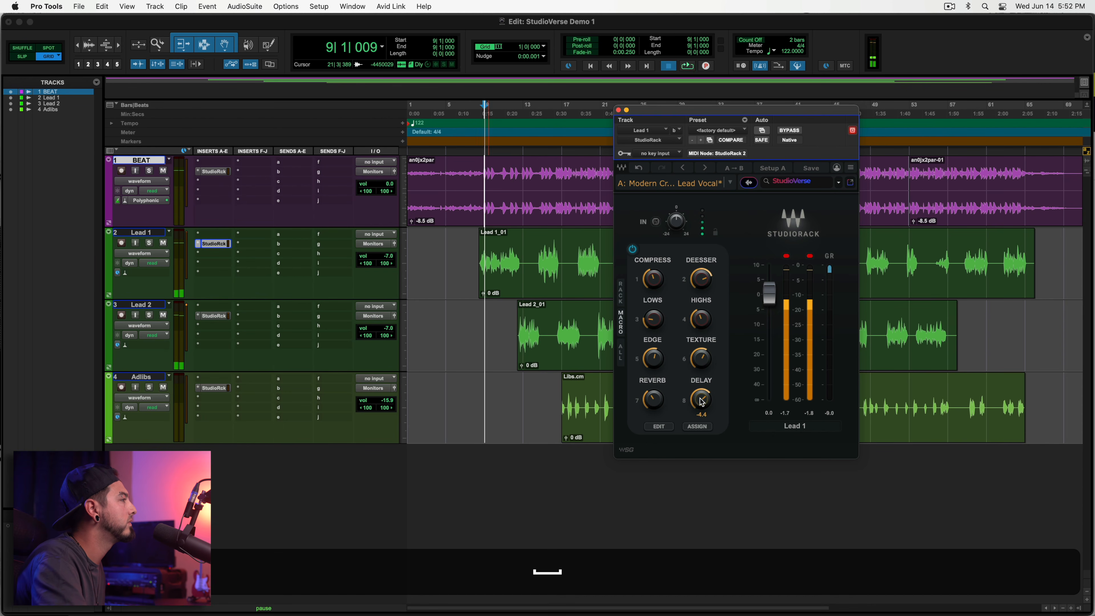
left_click_drag(701, 400, 702, 398)
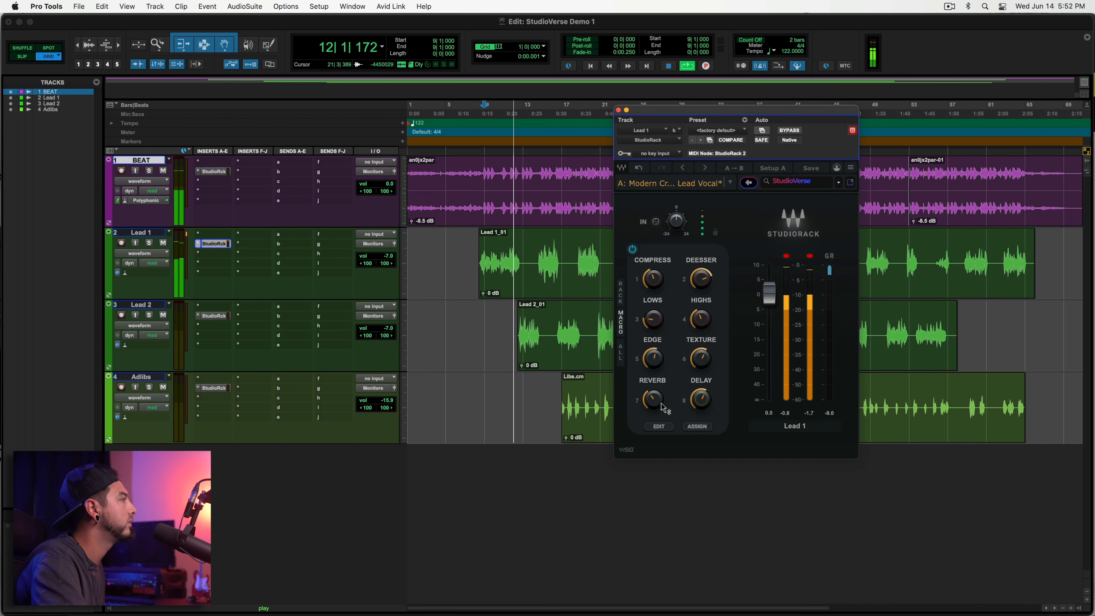
key("space")
left_click_drag(653, 400, 653, 392)
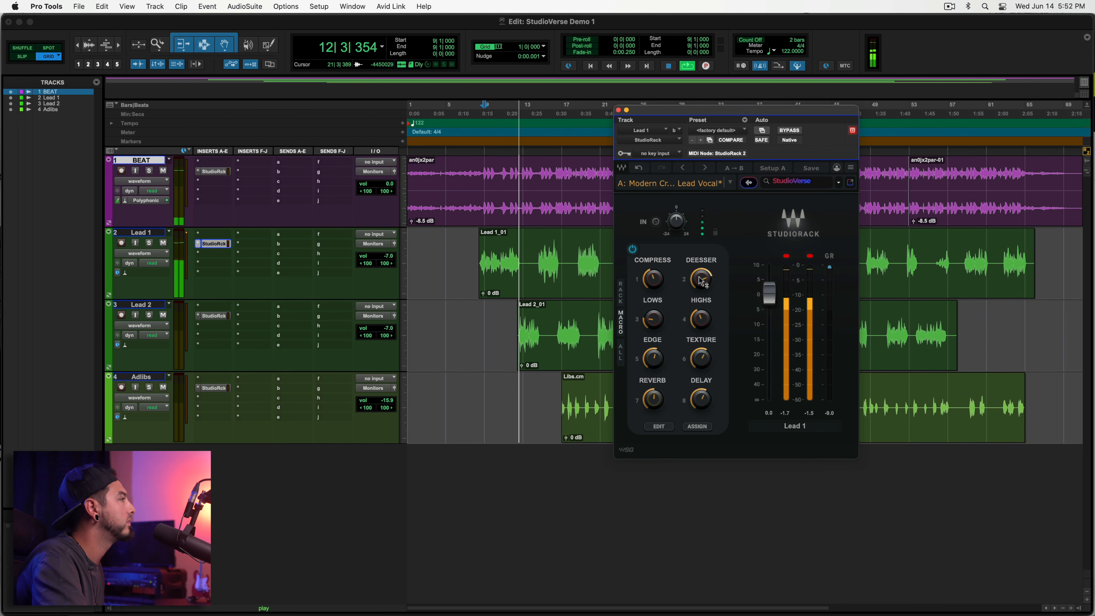
key("space")
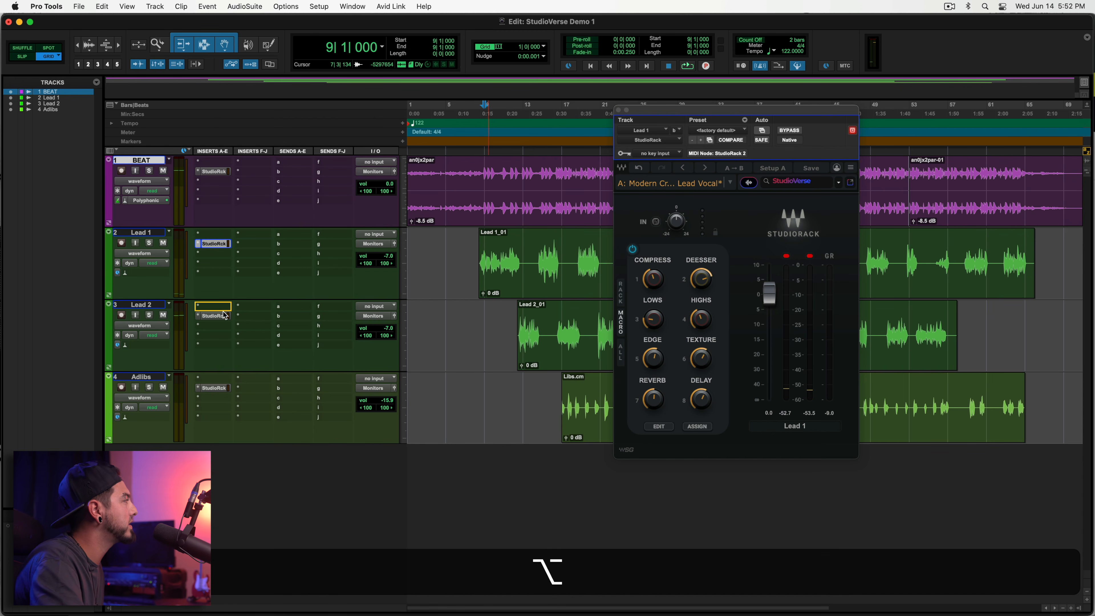
Copy Lead 1's adjusted StudioRack insert onto Lead 2 and audition the leads from bar 9
left_click_drag(222, 316, 223, 316)
key("space")
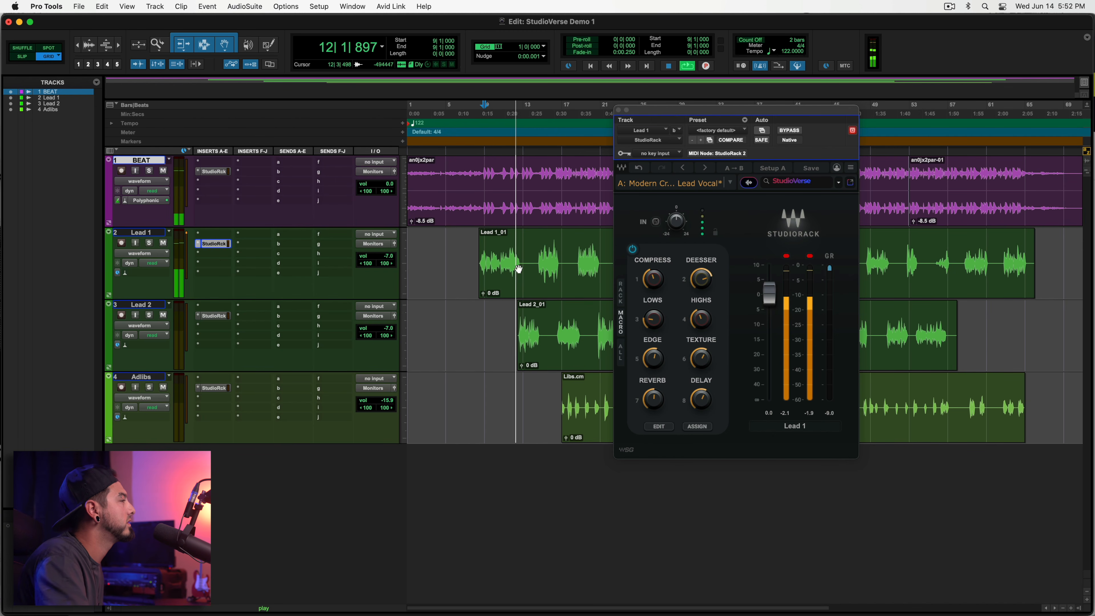
key("space")
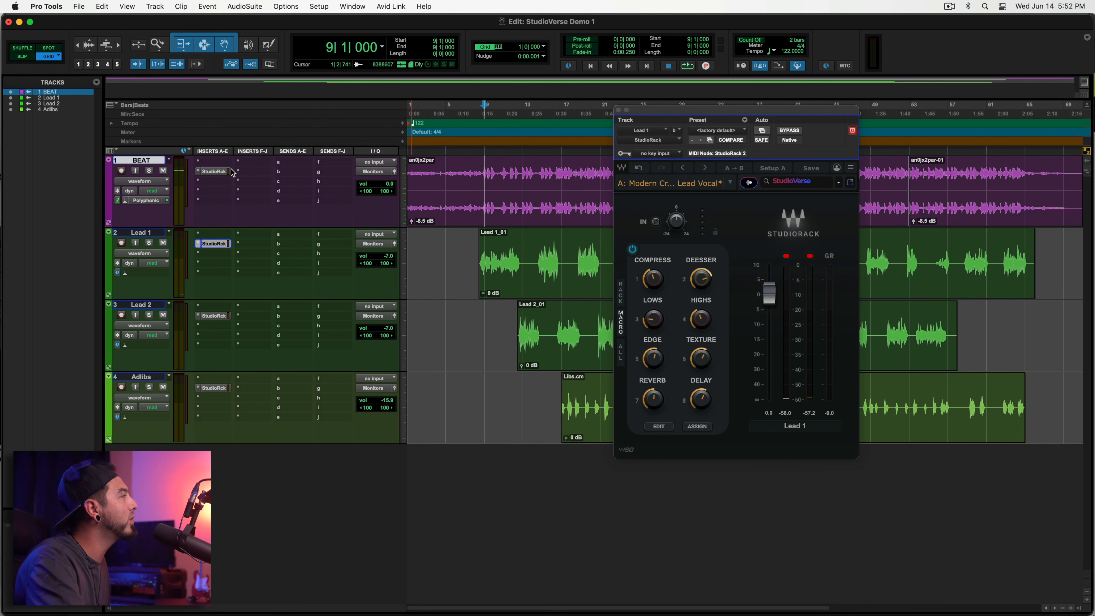
Find the Mad Rez Studios chains in the BEAT track's StudioRack and load the WAKE UP! beat mixing chain
left_click(214, 171)
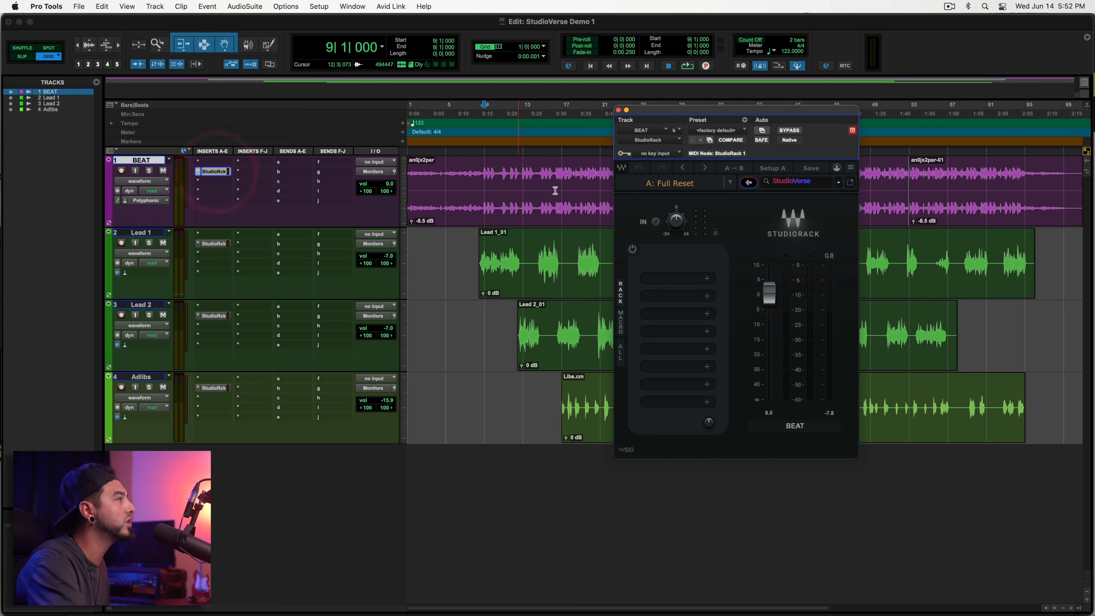
left_click(799, 182)
type("ma")
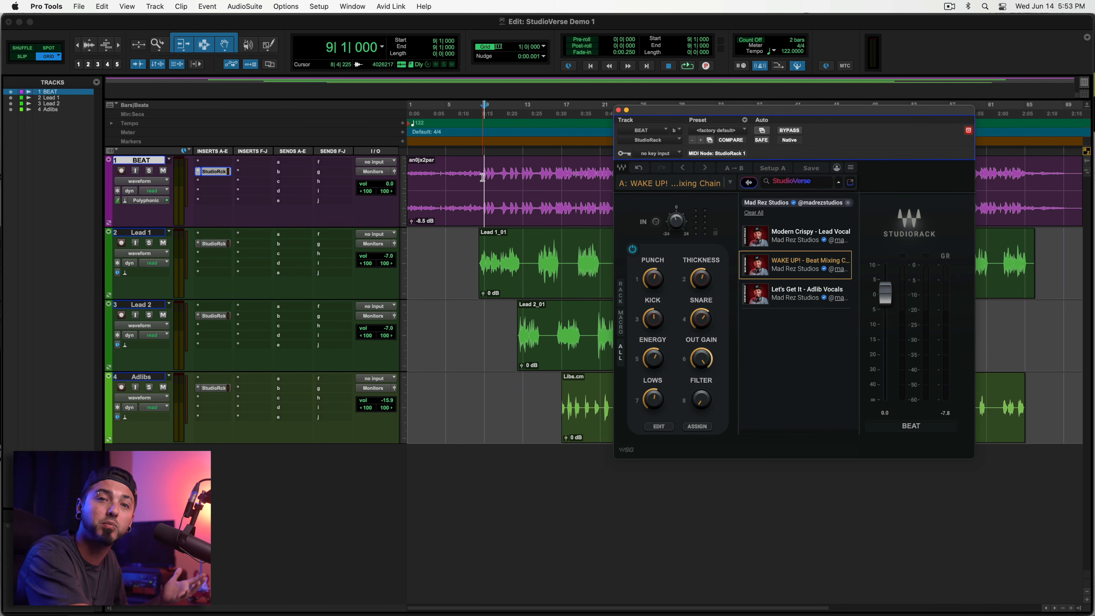
Mute Lead 1, Lead 2 and Adlibs, and play the BEAT track alone from bar 9
left_click_drag(490, 178, 553, 176)
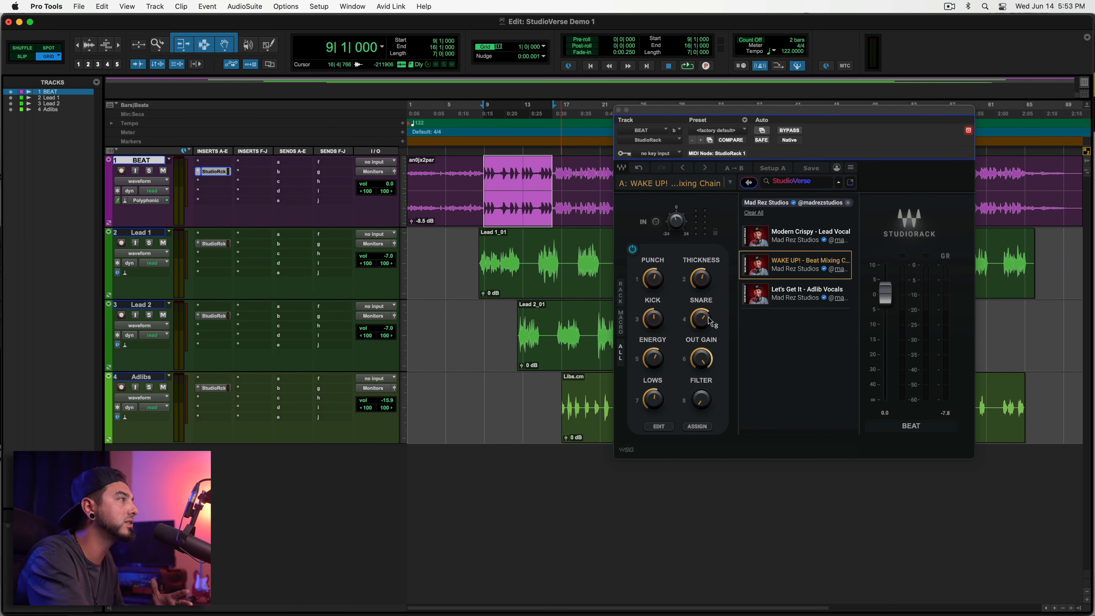
mouse_move(709, 318)
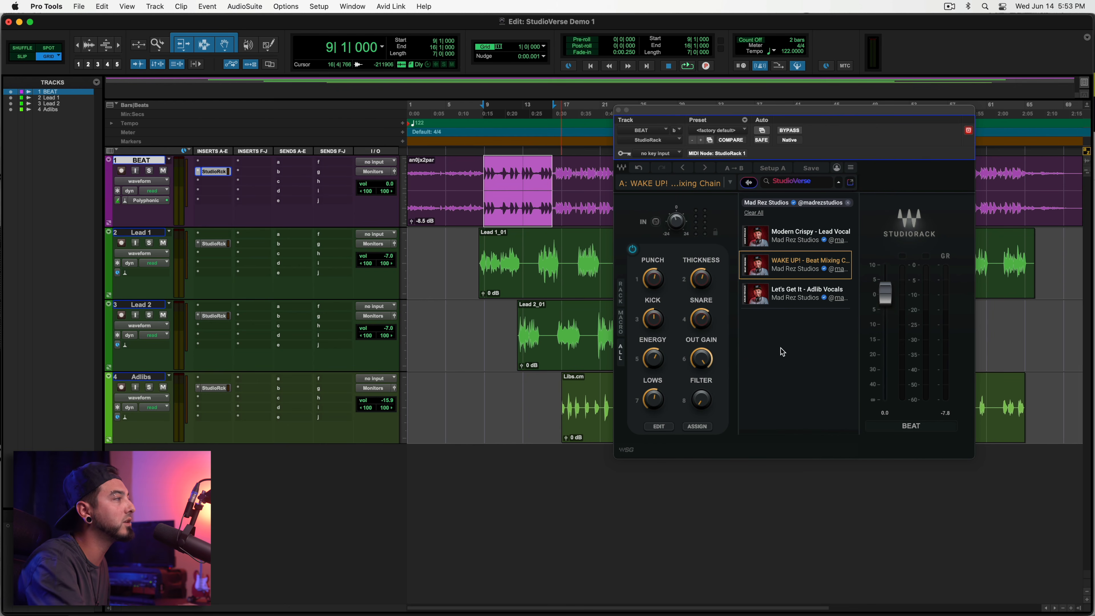
left_click(489, 176)
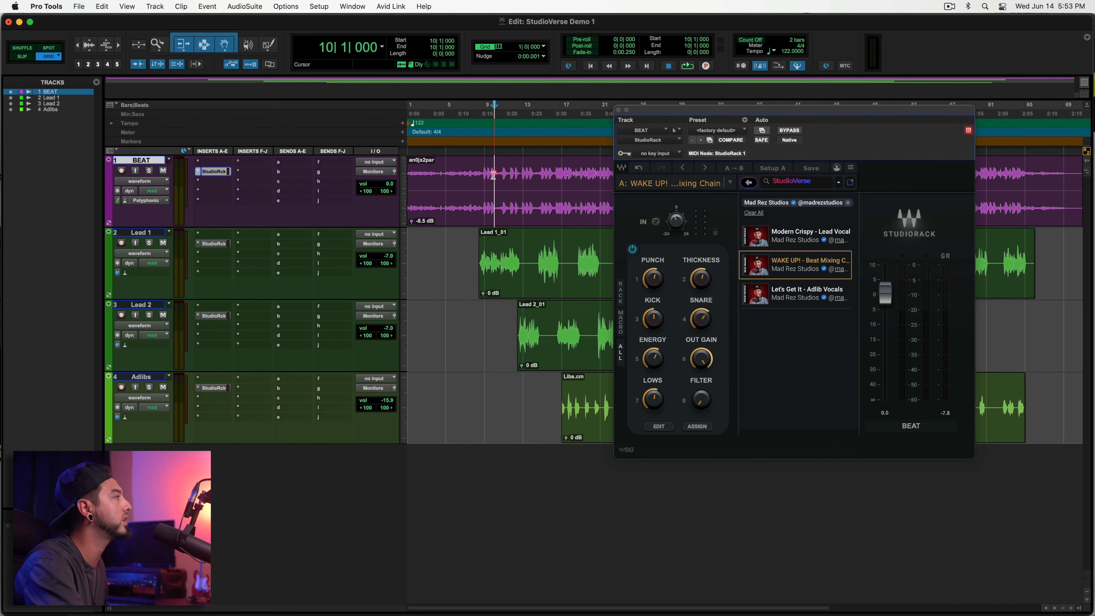
left_click(163, 243)
left_click(163, 315)
left_click(163, 387)
key("space")
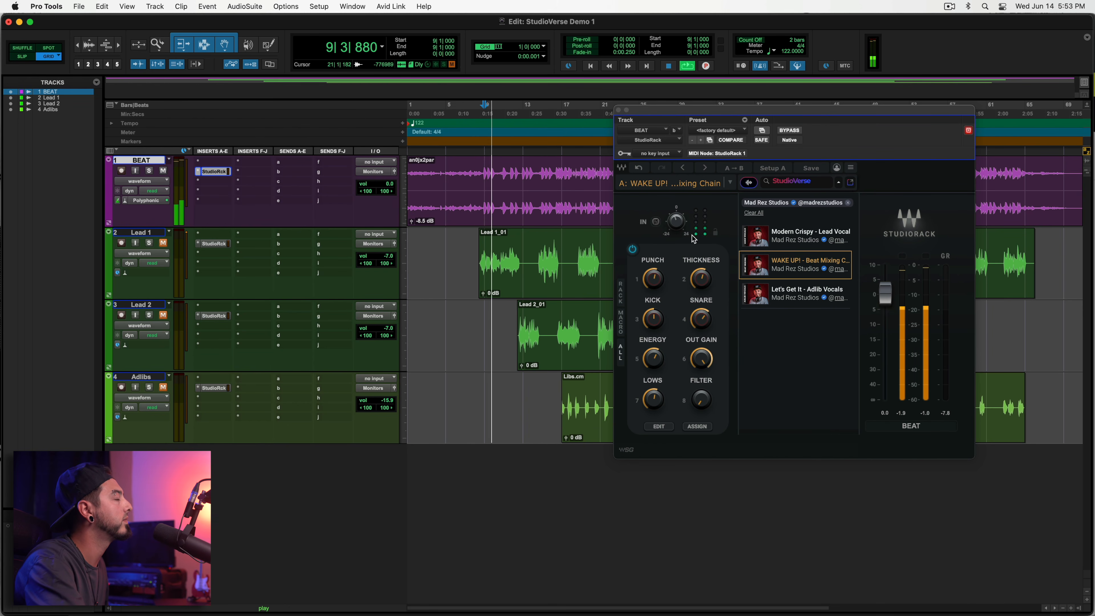
Compare the beat with the WAKE UP! chain switched off and back on during playback
left_click(633, 249)
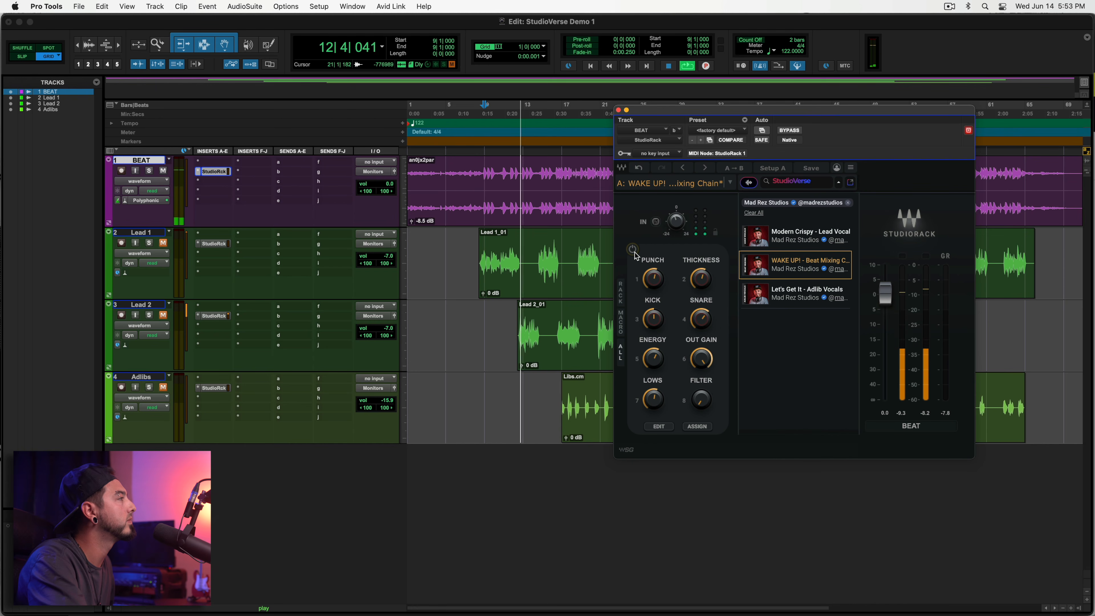
left_click(633, 249)
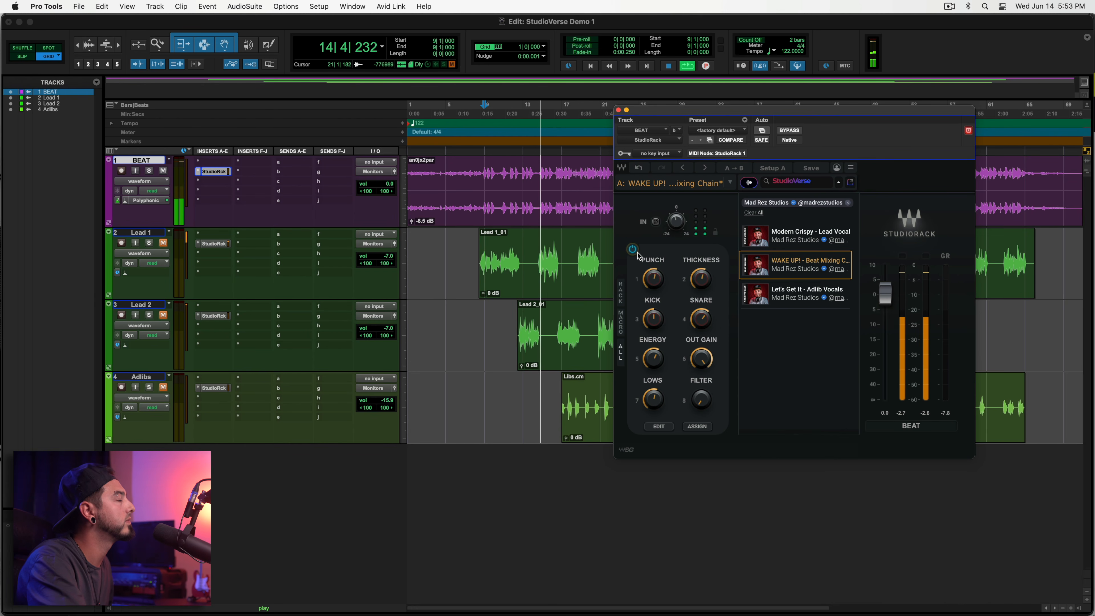
key("space")
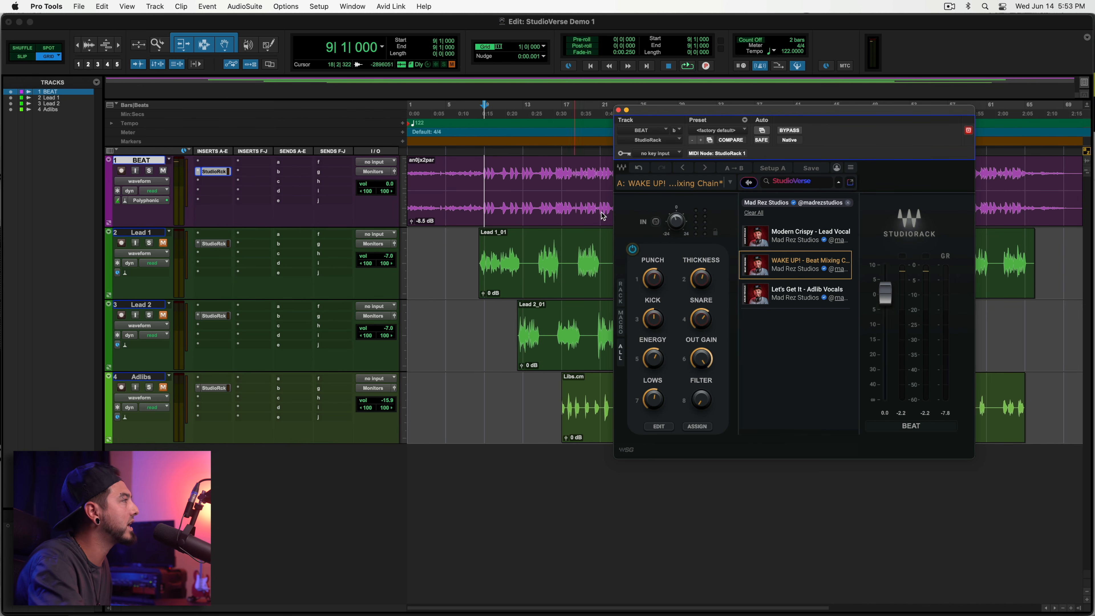
Fine-tune the WAKE UP! chain's PUNCH and THICKNESS macros while playing the beat from bar 9 and from bar 41
key("space")
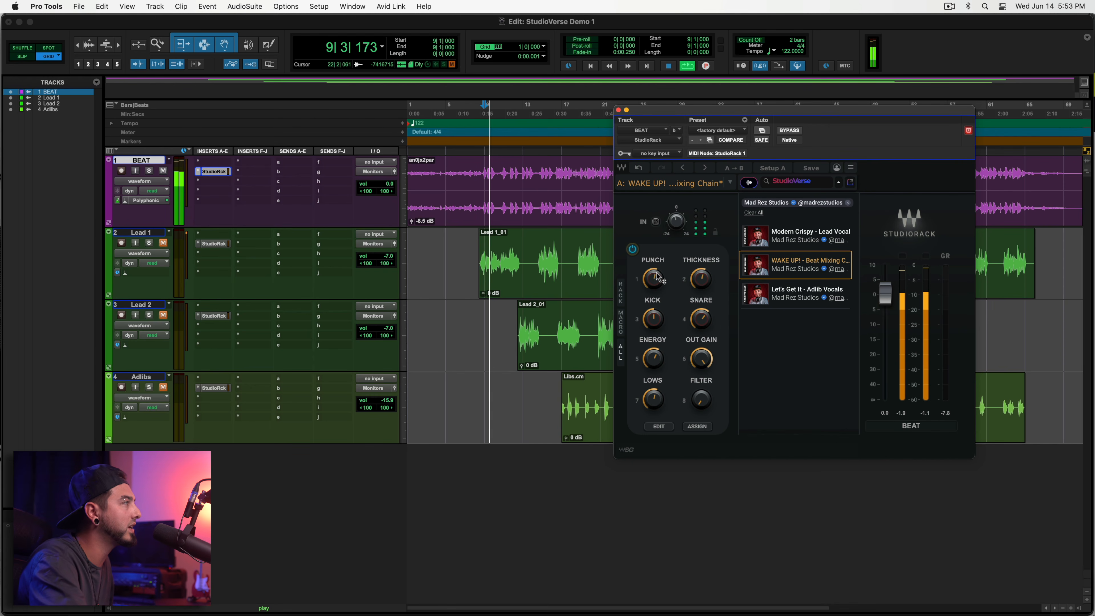
mouse_move(651, 282)
left_mouse_down()
mouse_move(650, 248)
mouse_move(650, 319)
mouse_move(651, 279)
left_mouse_up()
key("space")
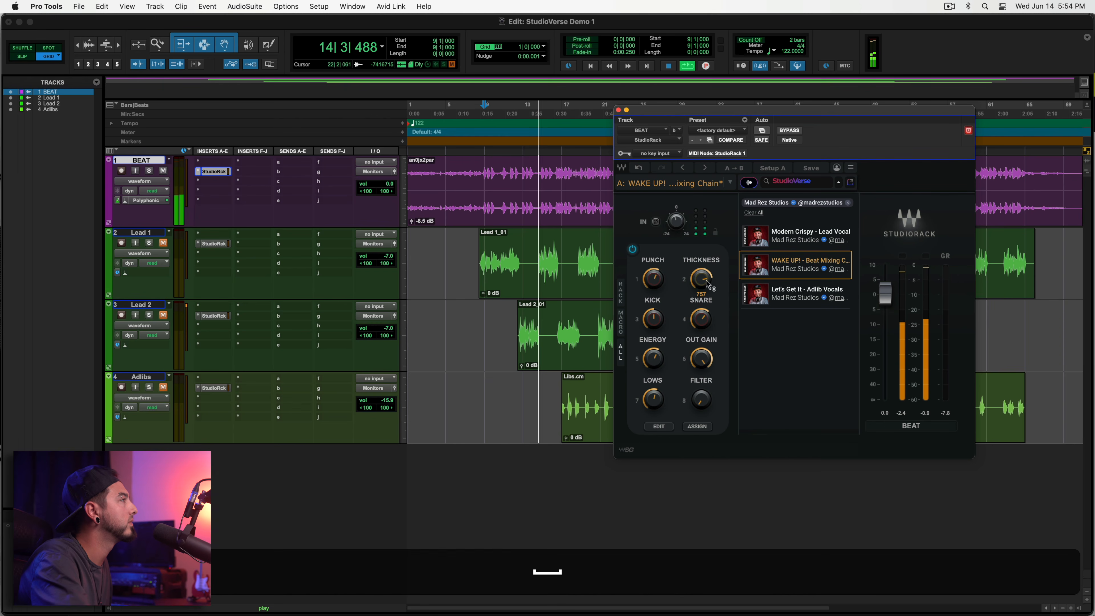
left_click_drag(654, 109, 341, 104)
left_click(795, 168)
key("space")
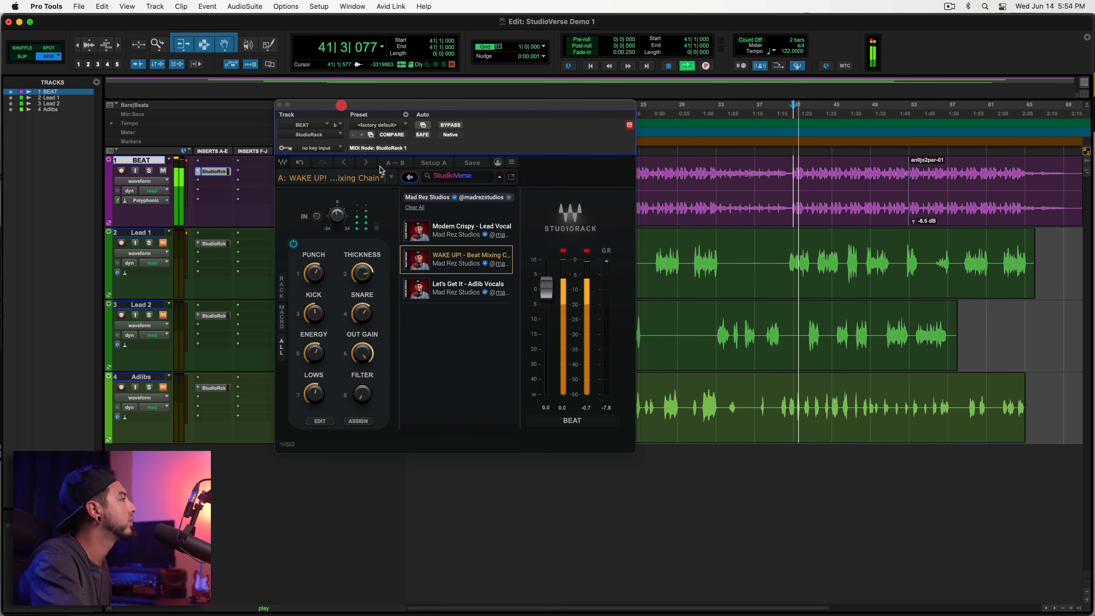
mouse_move(362, 274)
left_mouse_down()
mouse_move(362, 297)
mouse_move(366, 281)
left_mouse_up()
Set the WAKE UP! chain's SNARE macro to about 709 and adjust ENERGY while playing the beat from bar 41
key("space")
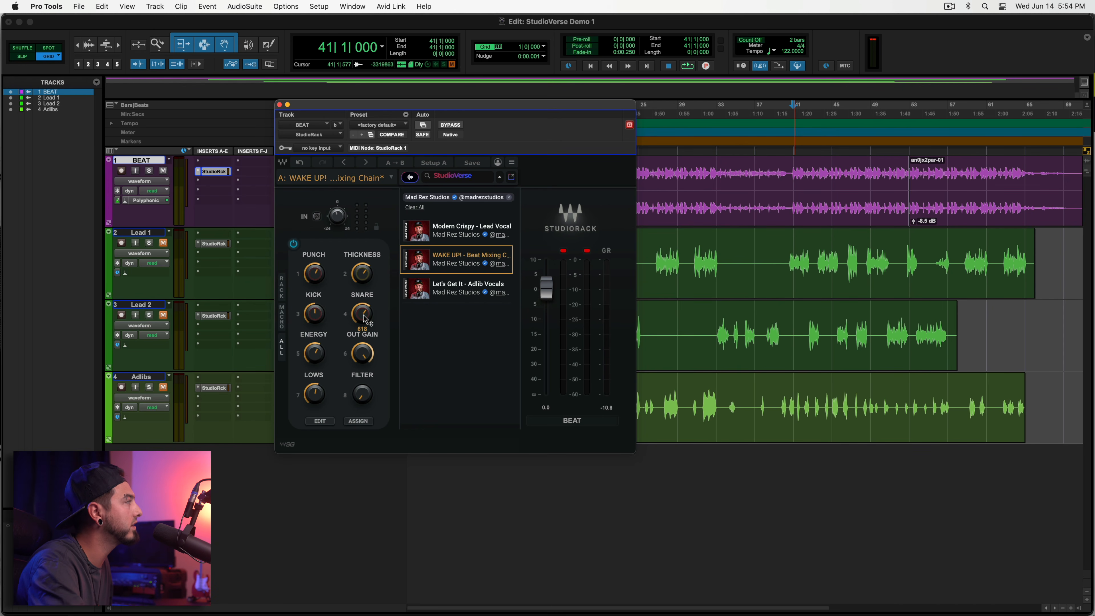
key("space")
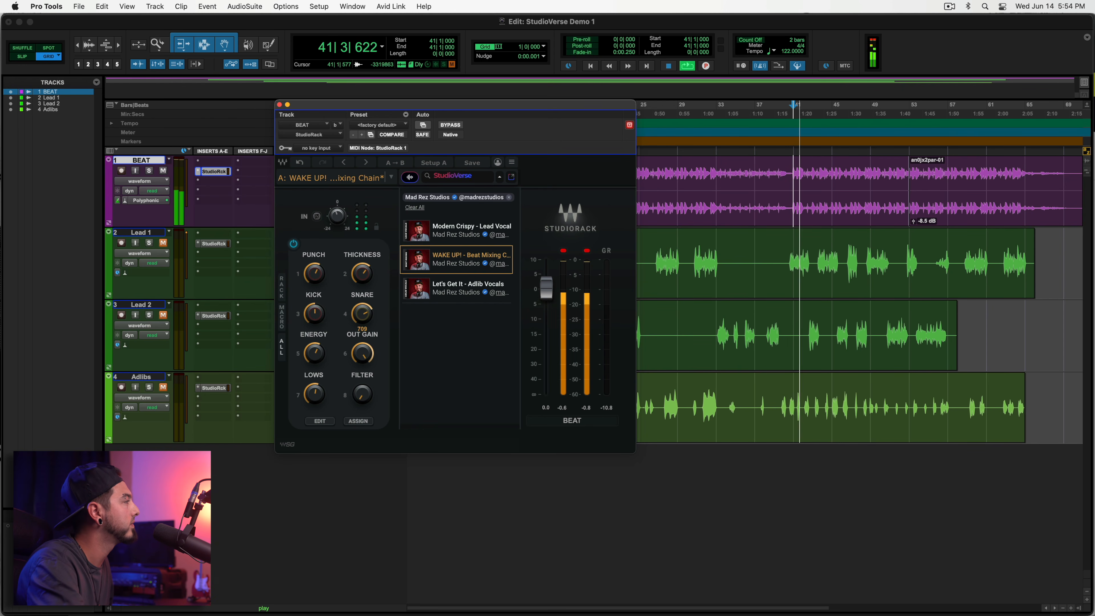
left_click_drag(316, 357, 316, 345)
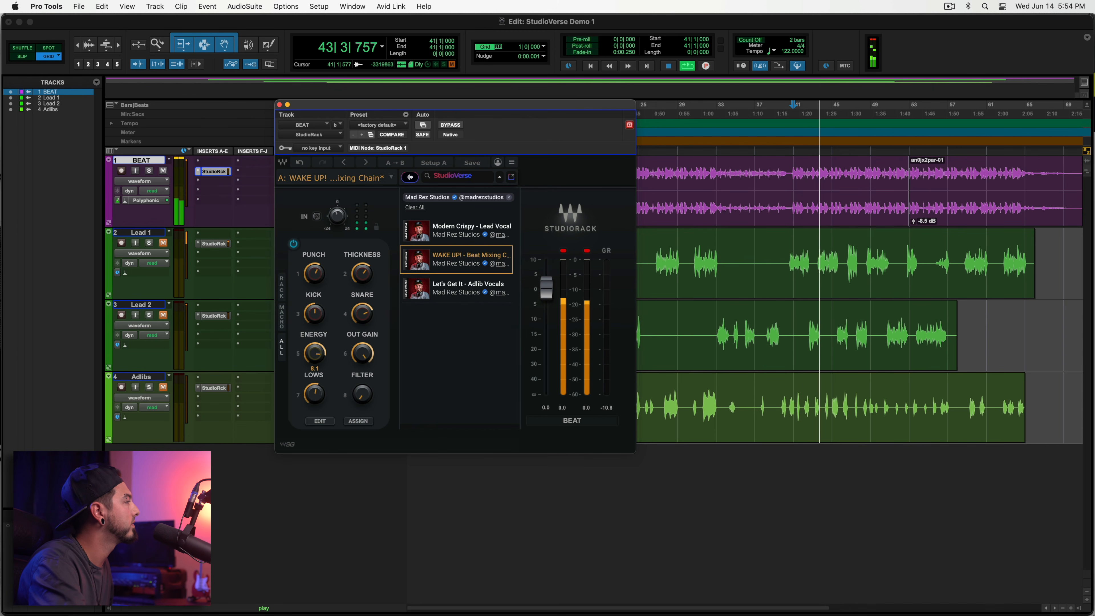
mouse_move(314, 353)
left_mouse_down()
mouse_move(315, 404)
mouse_move(315, 365)
left_mouse_up()
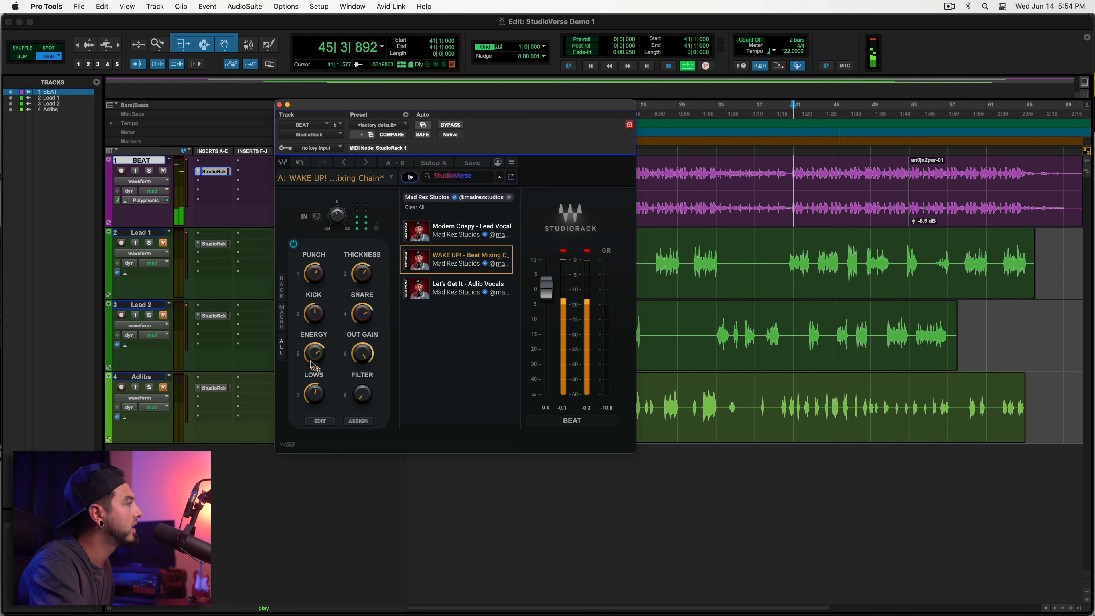
Audition the adjusted beat from bar 41 and clear the clip indicators on the BEAT track's StudioRack output
key("space")
key("space")
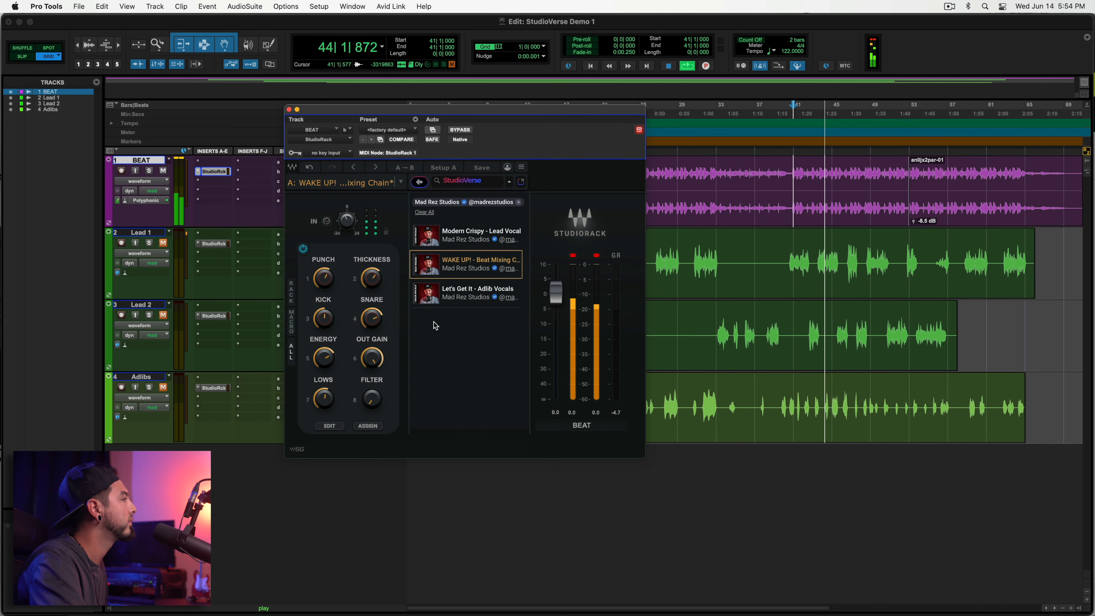
key("space")
left_click(596, 257)
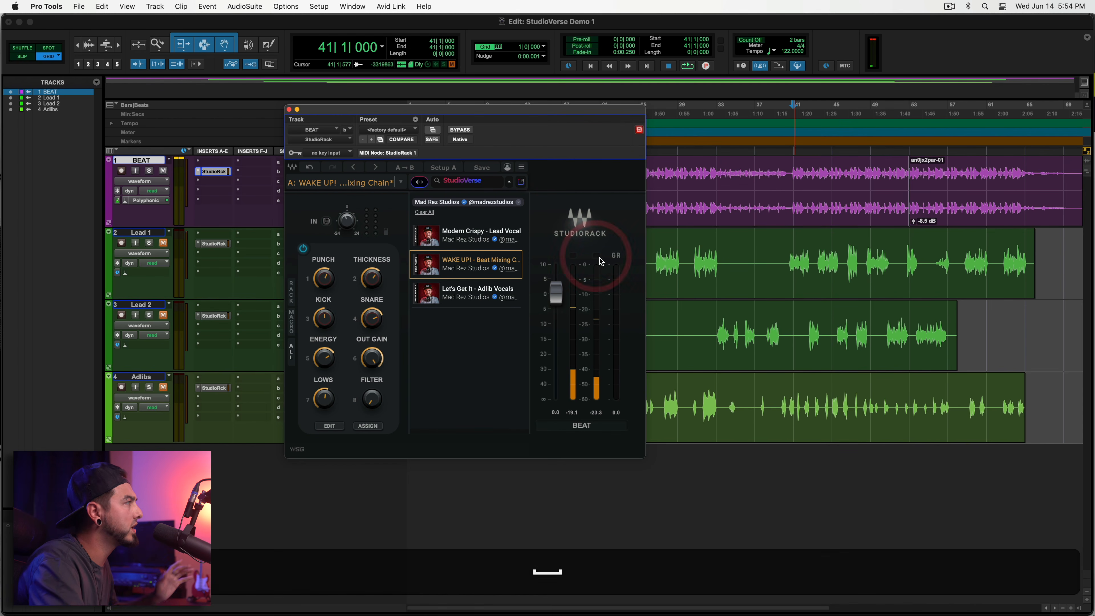
Examine the individual plugins in the WAKE UP! chain's rack and return to its macro controls
left_click(291, 294)
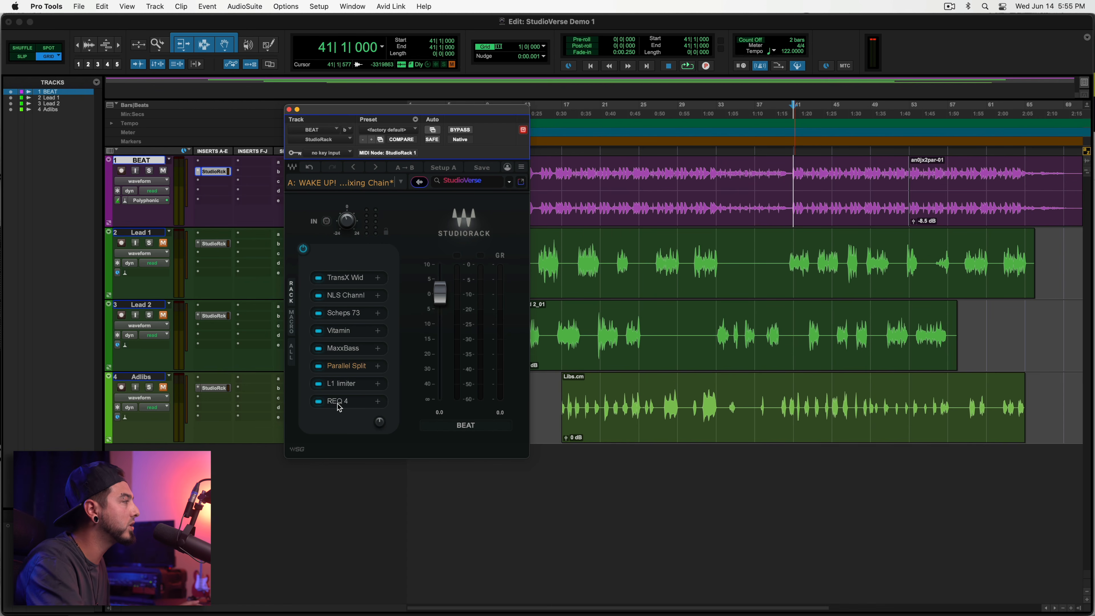
left_click(292, 323)
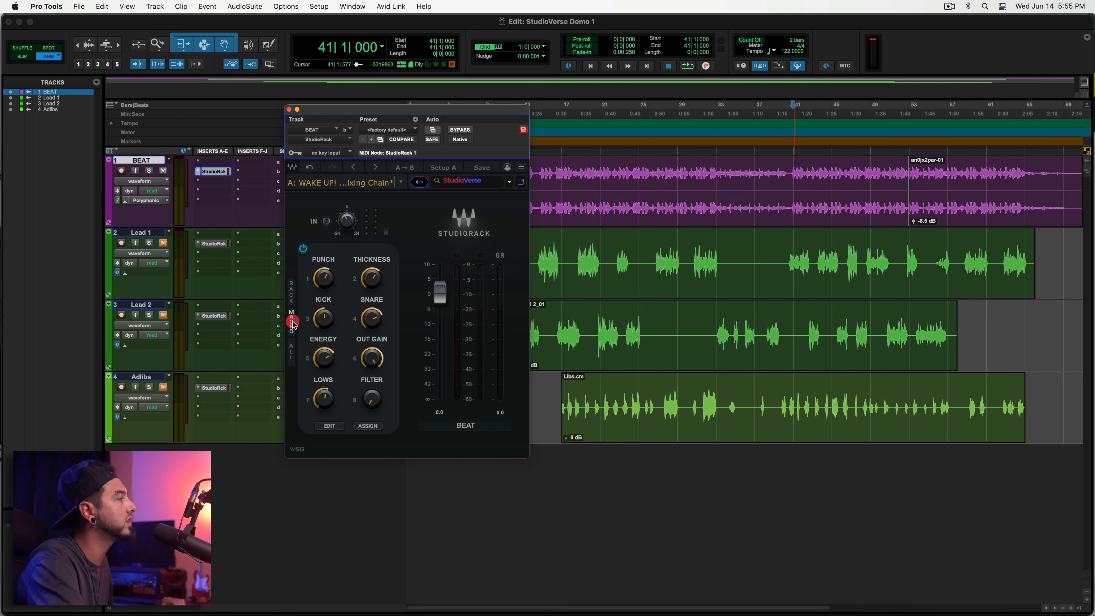
left_click_drag(415, 111, 631, 140)
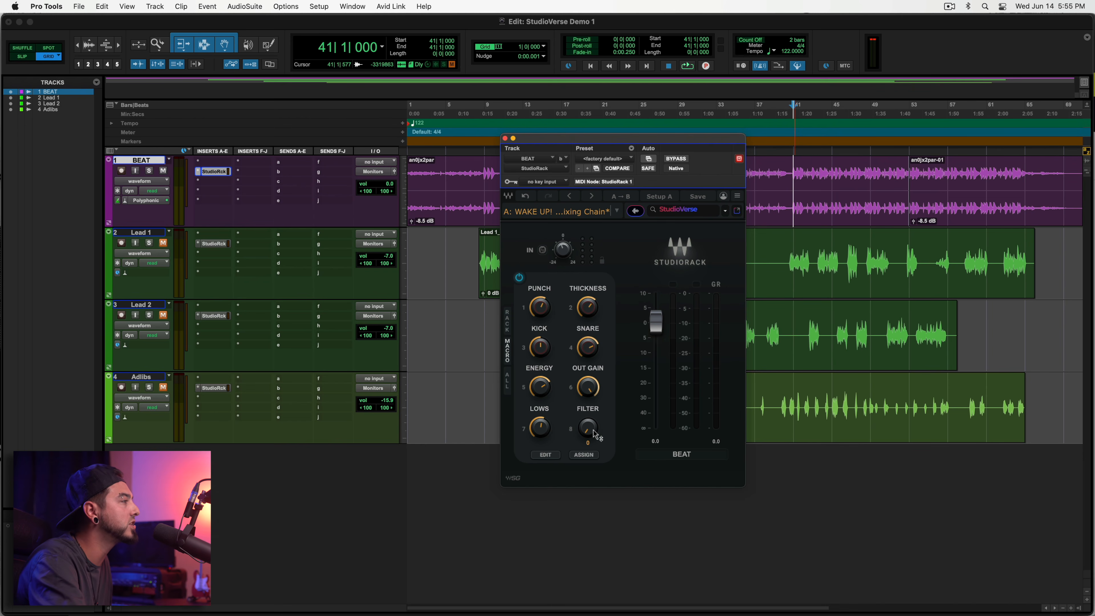
Try the WAKE UP! chain's FILTER macro during playback from bar 41 and return it to 0
key("space")
mouse_move(593, 429)
left_mouse_down()
mouse_move(593, 364)
mouse_move(591, 428)
left_mouse_up()
key("space")
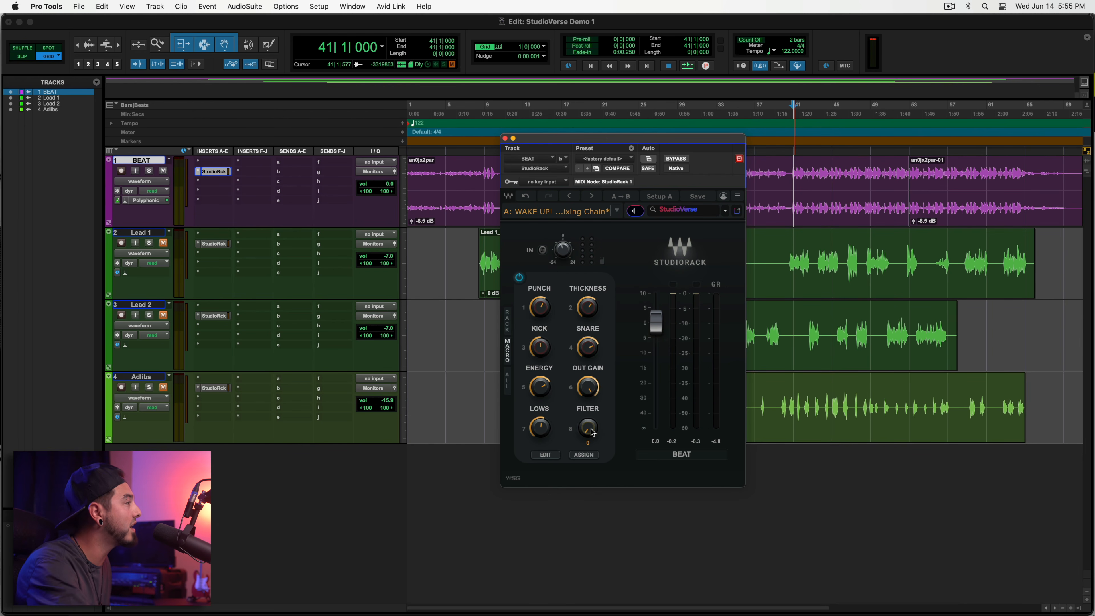
Enable automation for the FILTER macro (Macro8) and display its automation lane on the BEAT track
left_click(590, 429, "ctrl+alt+super")
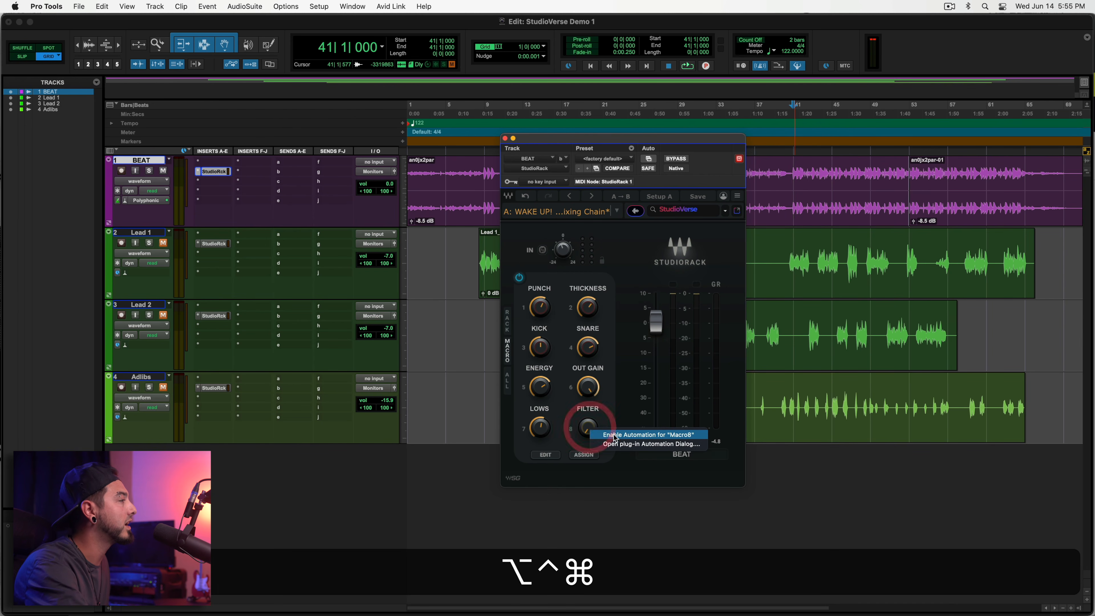
left_click(627, 435)
left_click(590, 429, "ctrl+super")
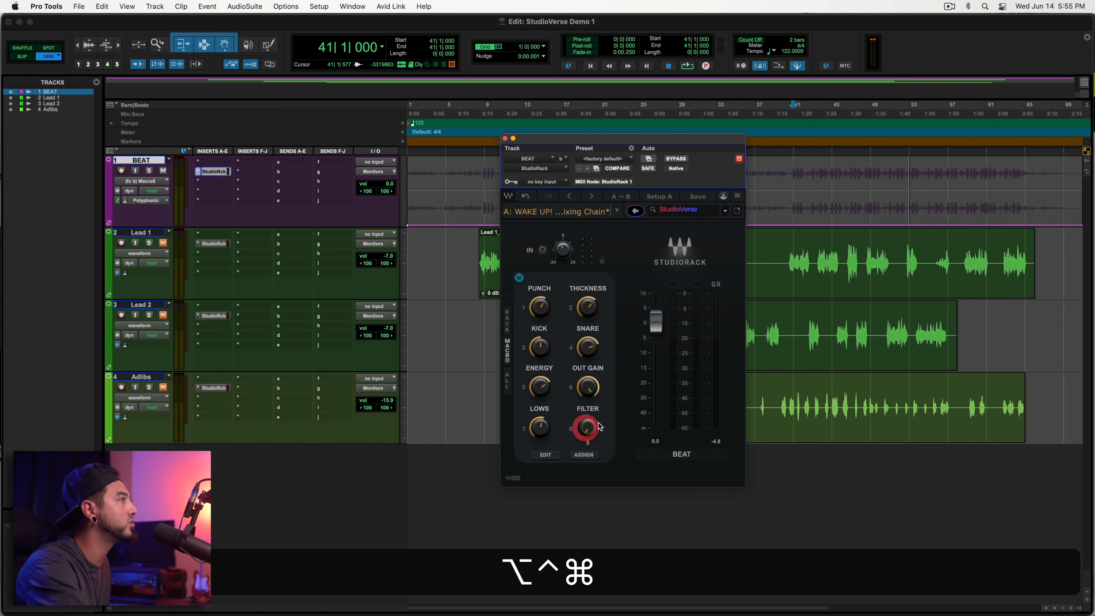
Try a FILTER automation breakpoint near bar 41, undo it and return the BEAT track to waveform view
left_click(795, 222, "super")
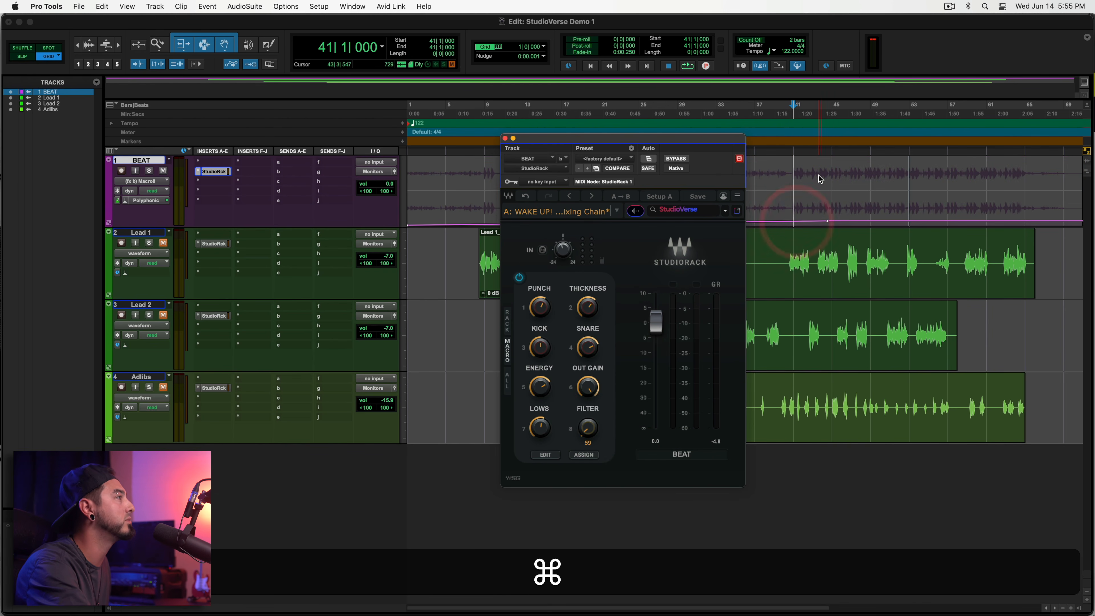
key("super+z")
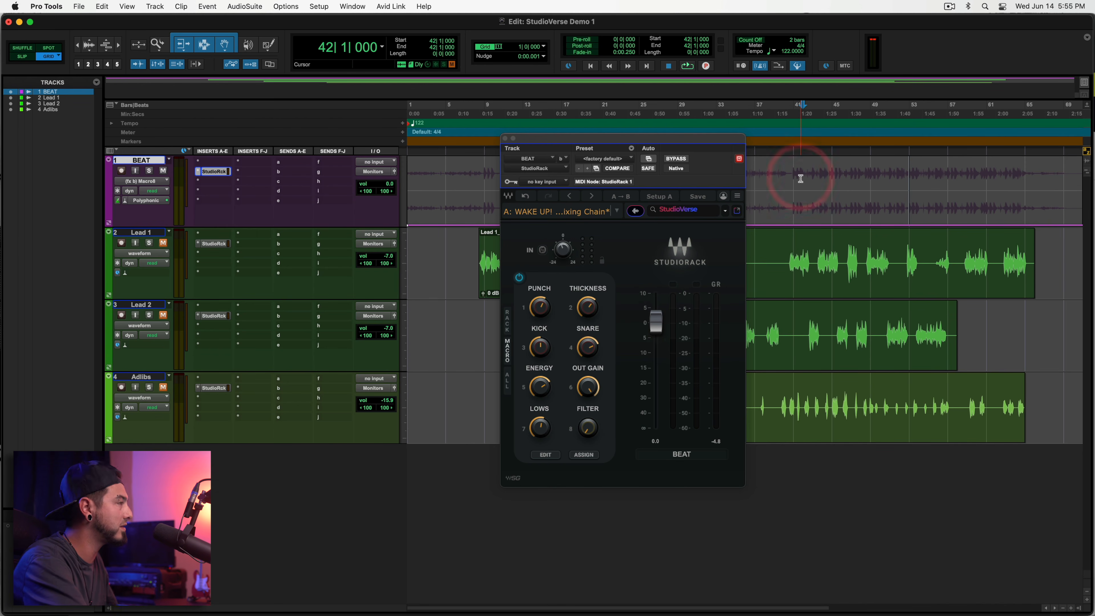
key("minus")
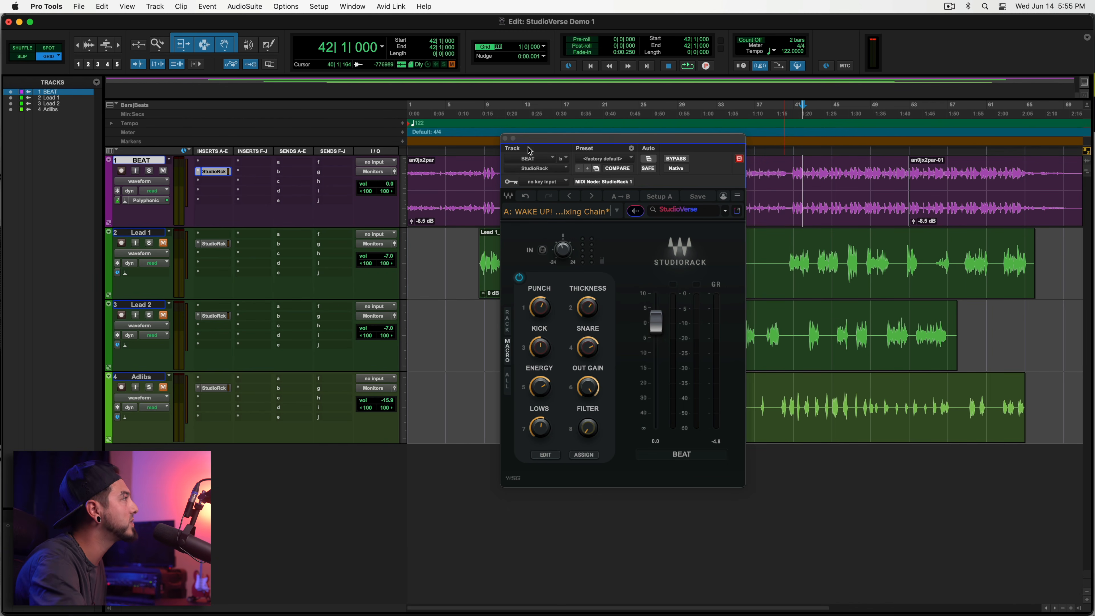
Close the BEAT track's StudioRack and unmute Lead 1 and Lead 2 during playback from bar 42
left_click(505, 139)
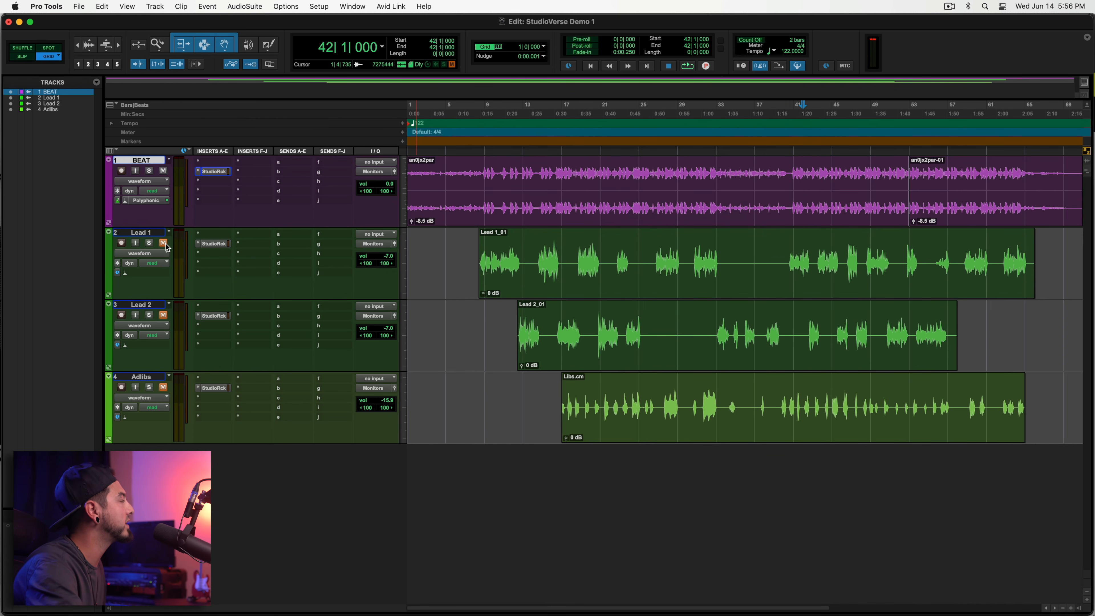
key("space")
key("space")
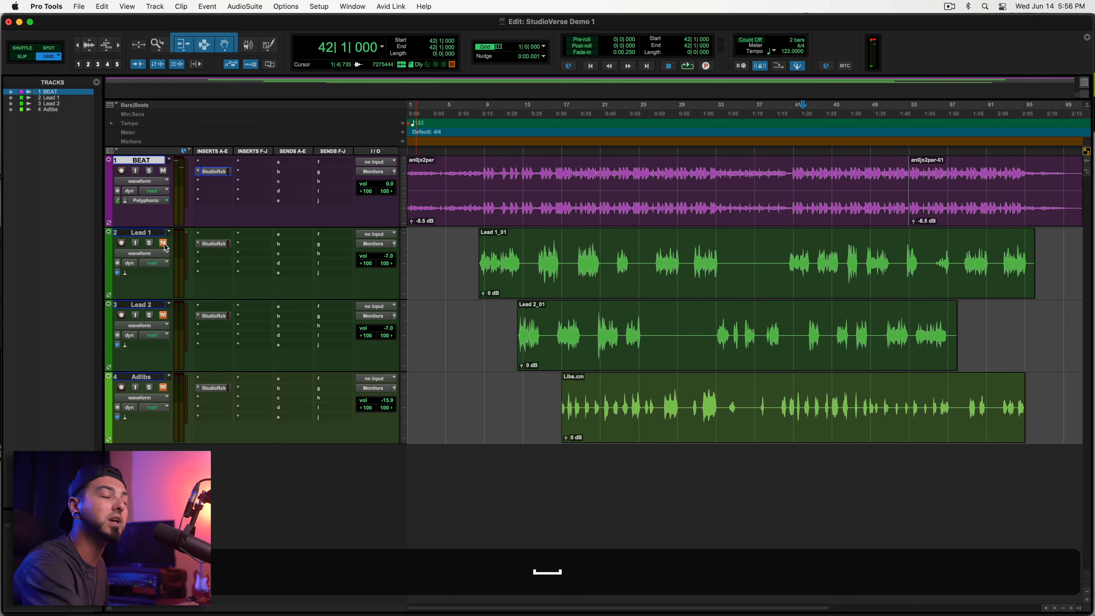
key("space")
left_click(163, 243)
left_click(163, 315)
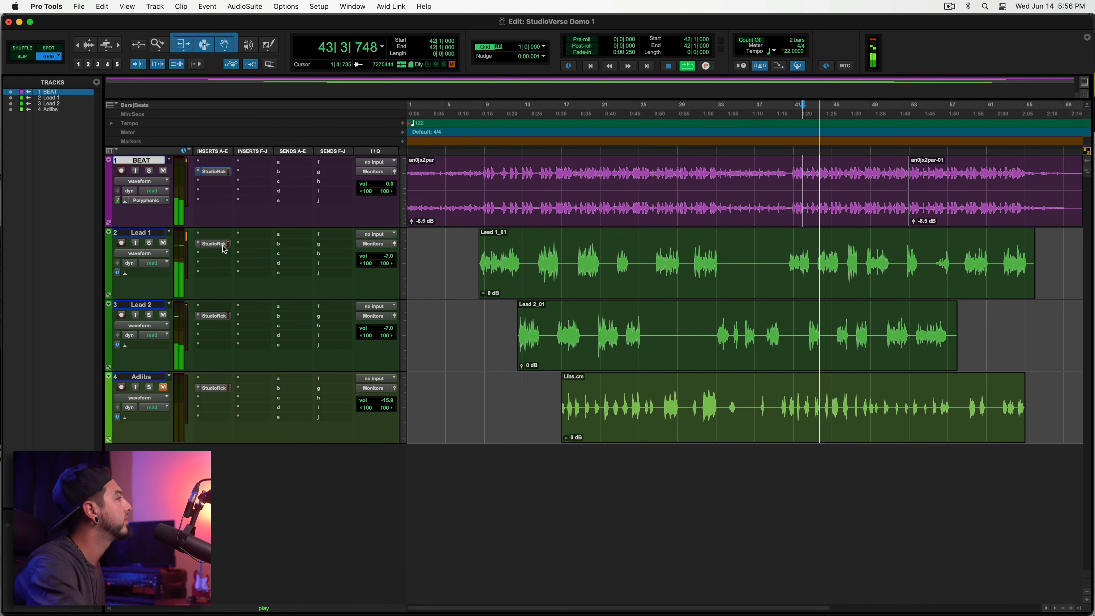
Play the leads with the beat from bar 11 and set Lead 1 and Lead 2 volumes to -5.2 dB
key("space")
left_click(500, 241)
key("space")
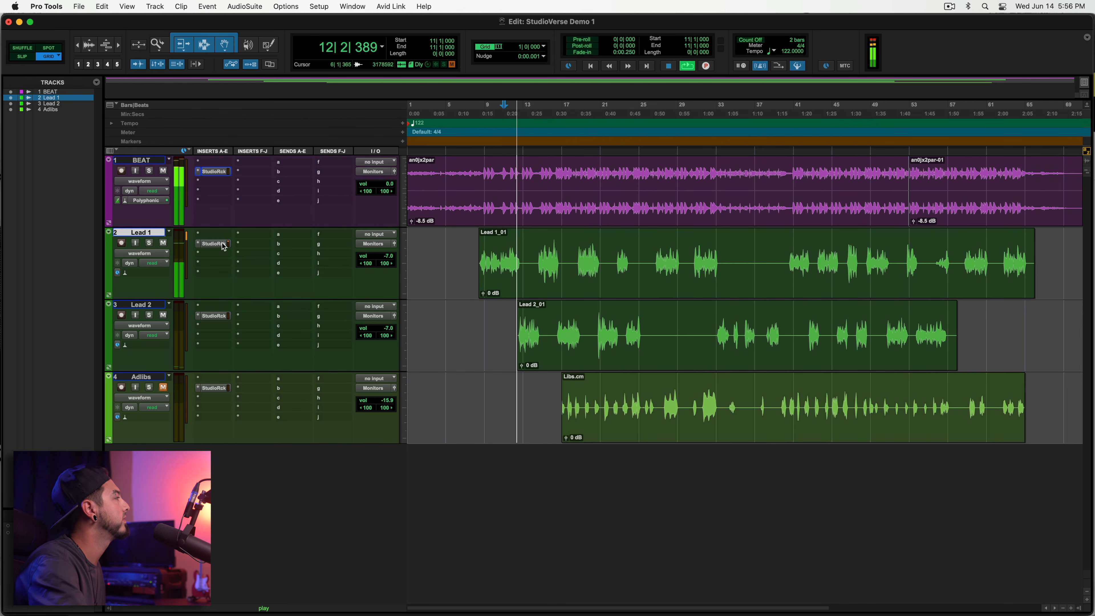
left_click_drag(389, 256, 391, 259)
mouse_move(390, 329)
left_mouse_down()
mouse_move(401, 311)
mouse_move(394, 329)
left_mouse_up()
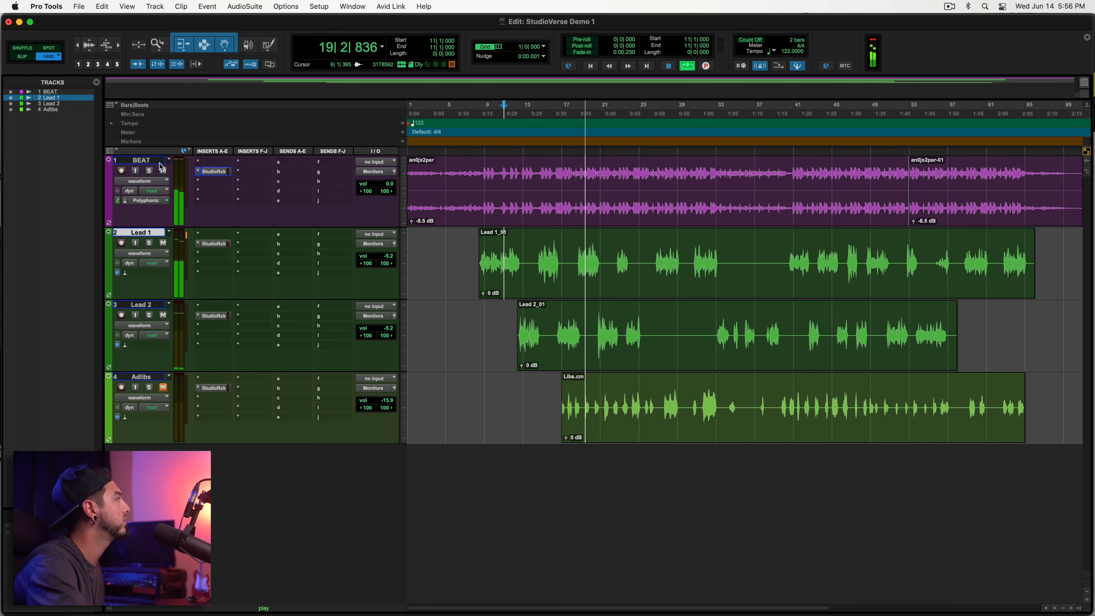
Select BEAT through Lead 2 and compare the mix from bar 11 with the StudioRack inserts bypassed and active
key("space")
left_click(142, 160)
left_click(145, 305, "shift")
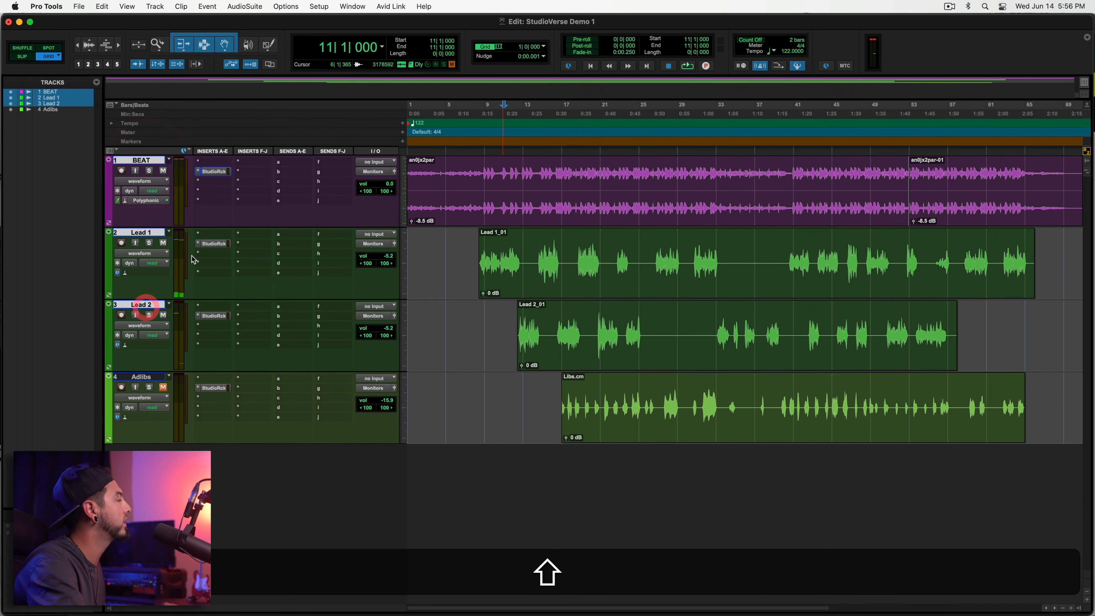
left_click(213, 172, "ctrl+alt")
key("space")
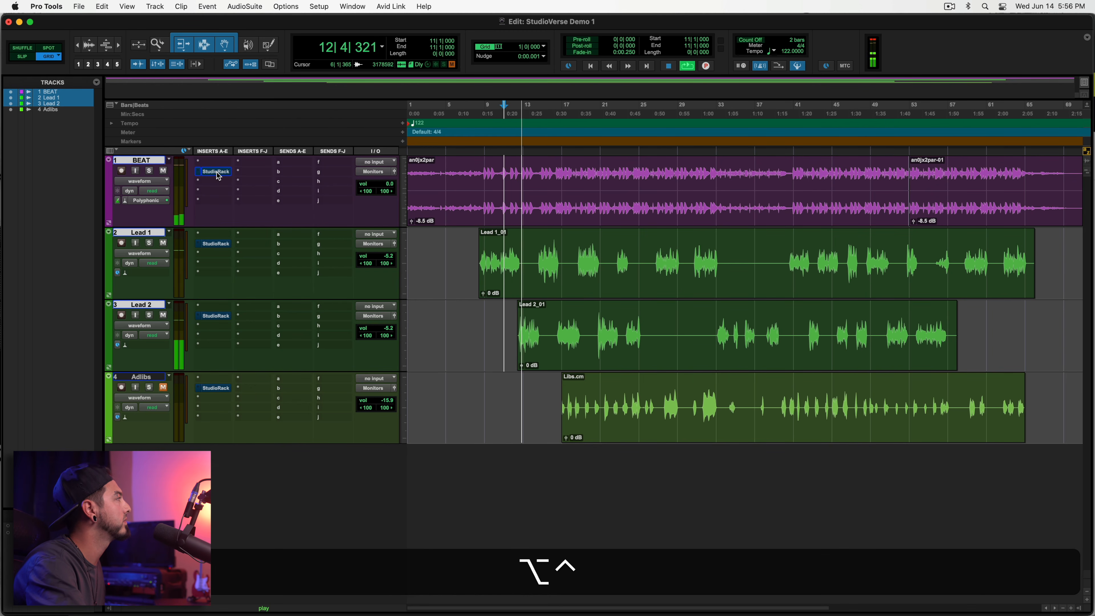
left_click(216, 172, "ctrl+alt")
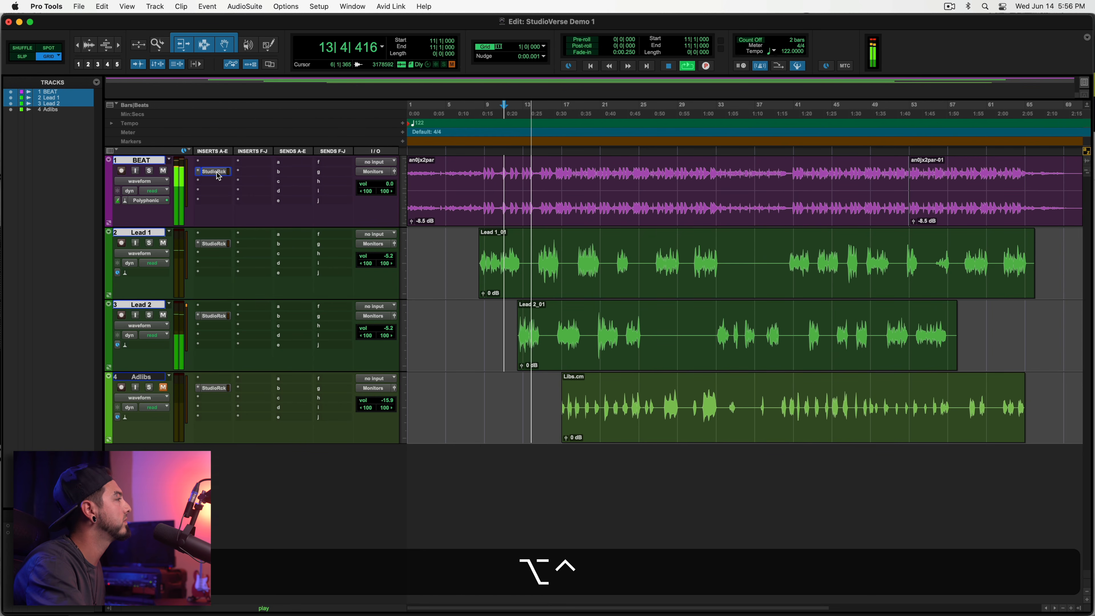
left_click(217, 172, "ctrl+alt")
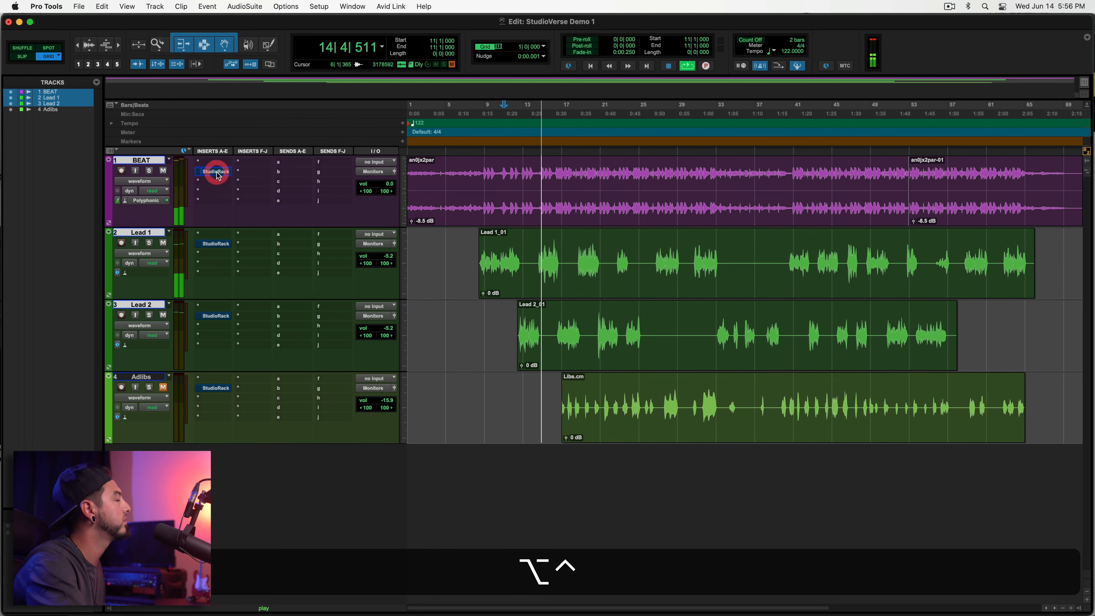
left_click(217, 172, "ctrl+alt")
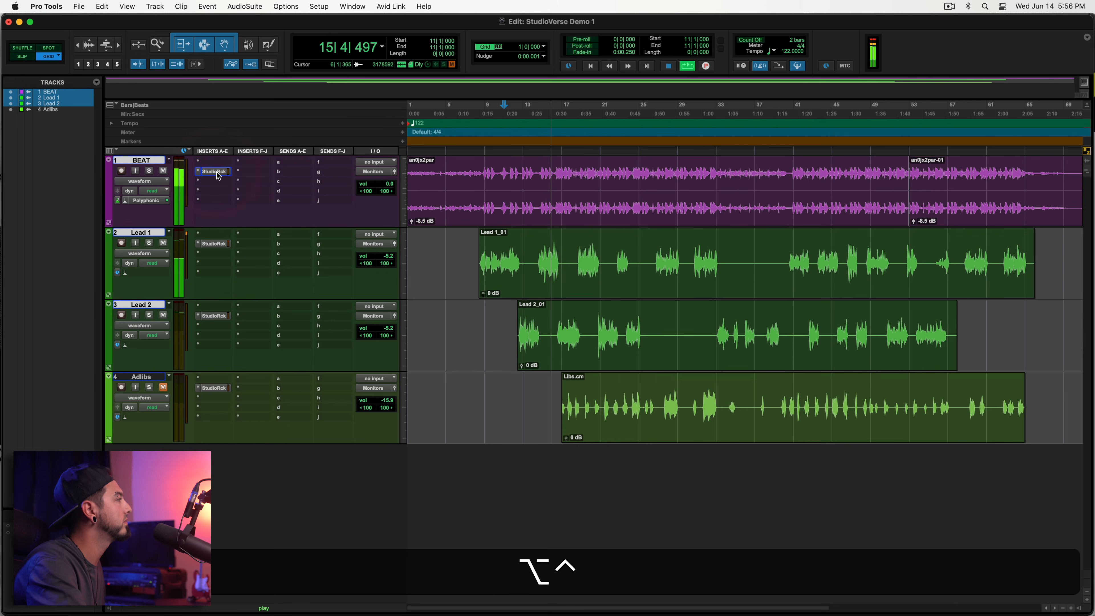
key("space")
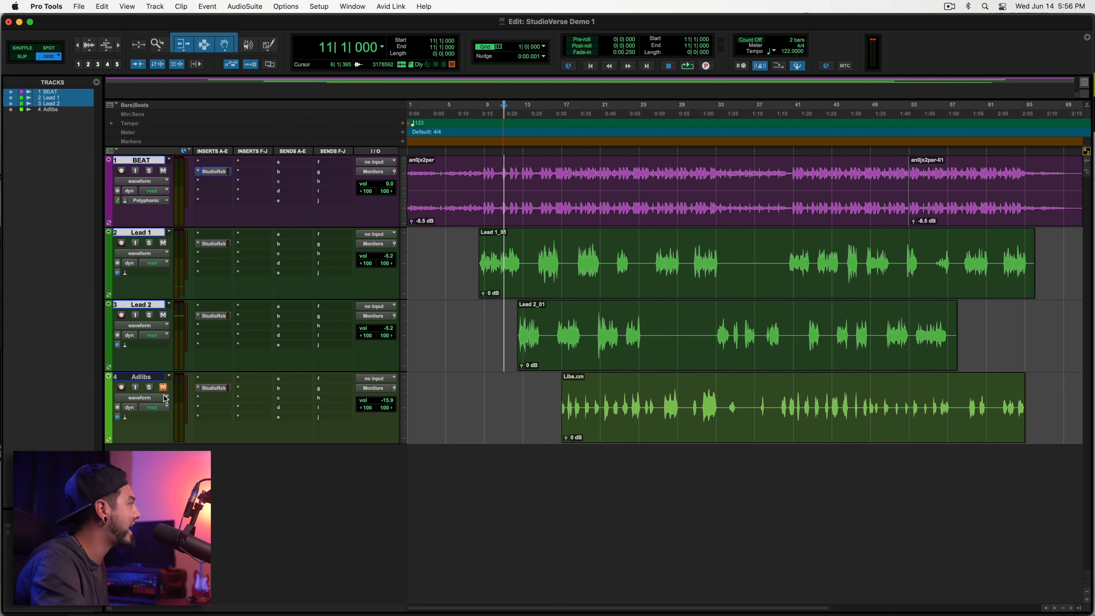
Search StudioVerse for the Mad Rez Studios chains in the Adlibs track's StudioRack and load Let's Get It - Adlib Vocals
left_click(224, 389)
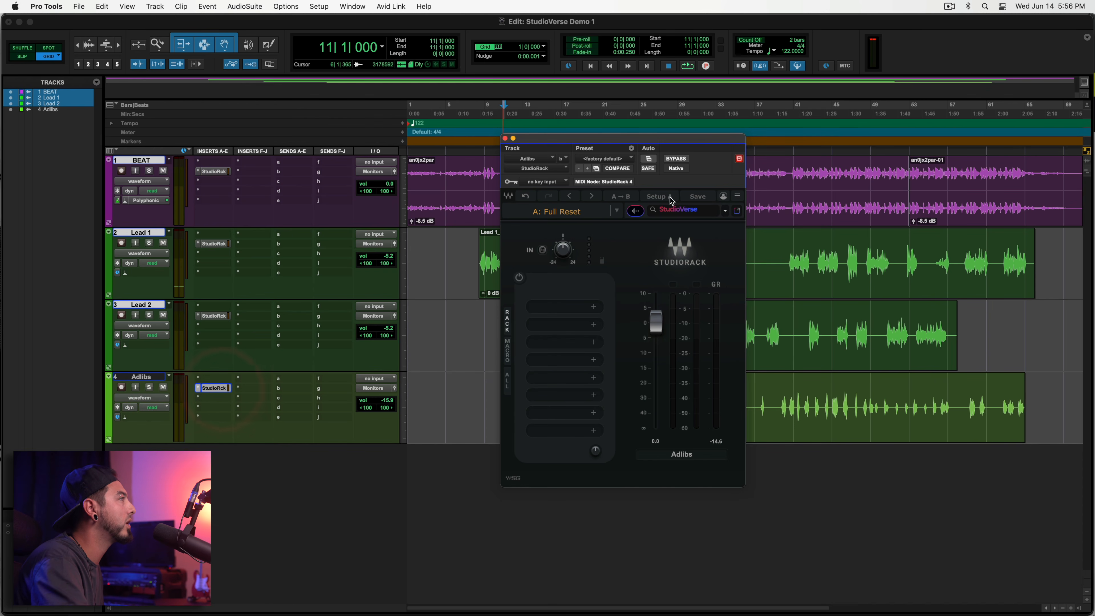
left_click(669, 208)
type("ma dr")
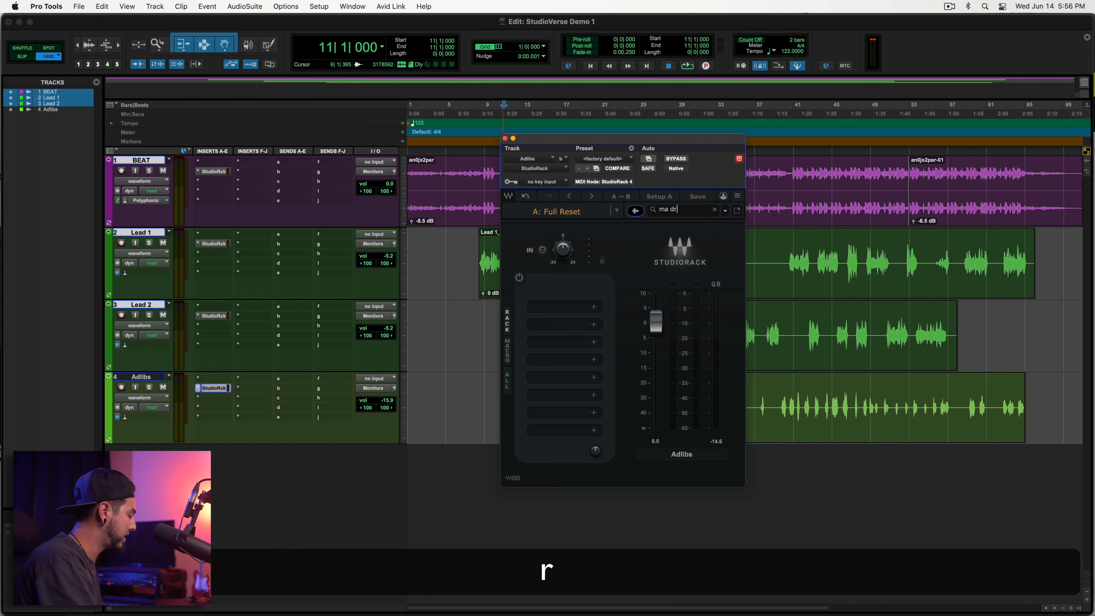
type("ez")
key("Return")
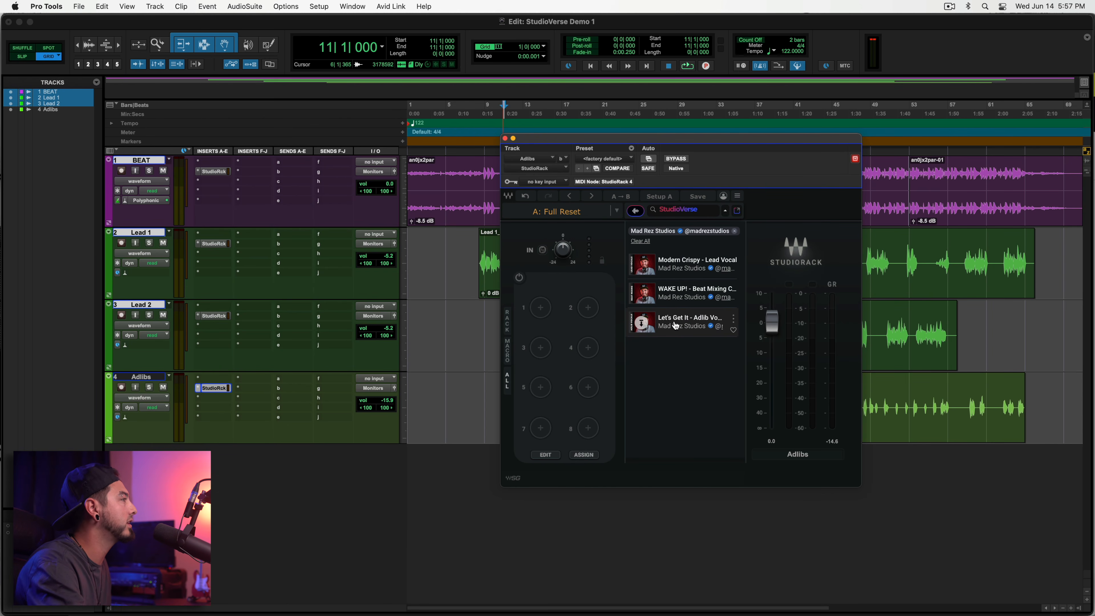
left_click_drag(662, 143, 329, 138)
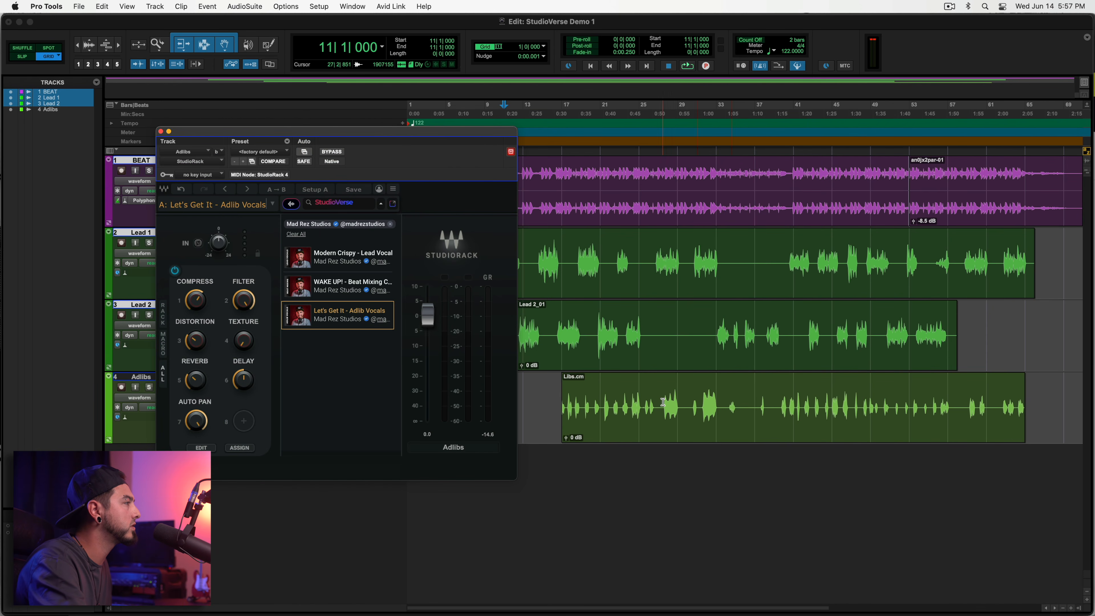
Select the adlib phrase spanning about bars 27 to 29, solo the Adlibs track and play the selection
left_click_drag(663, 403, 687, 405)
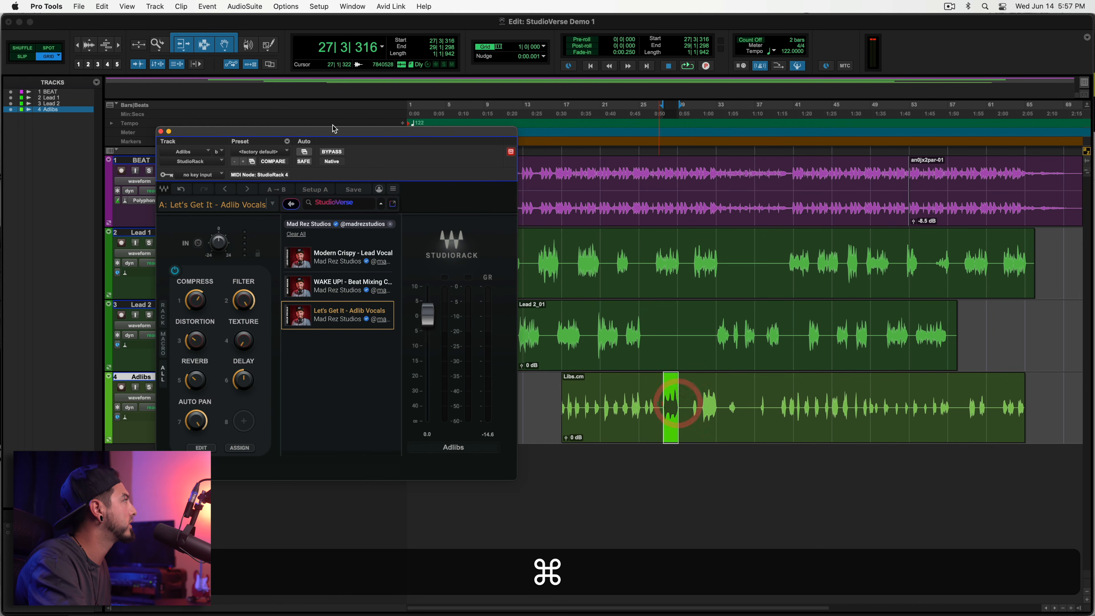
left_click_drag(334, 129, 462, 130)
left_click(157, 391)
key("space")
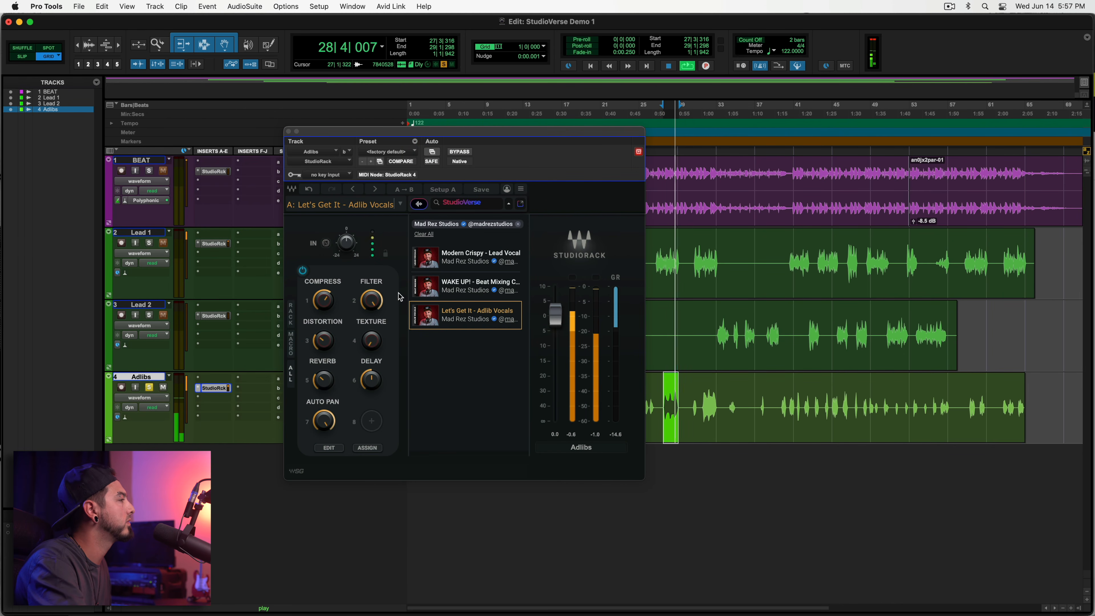
Unsolo the Adlibs track, move its StudioRack window clear of the mixer columns and play the full mix from bar 17
key("space")
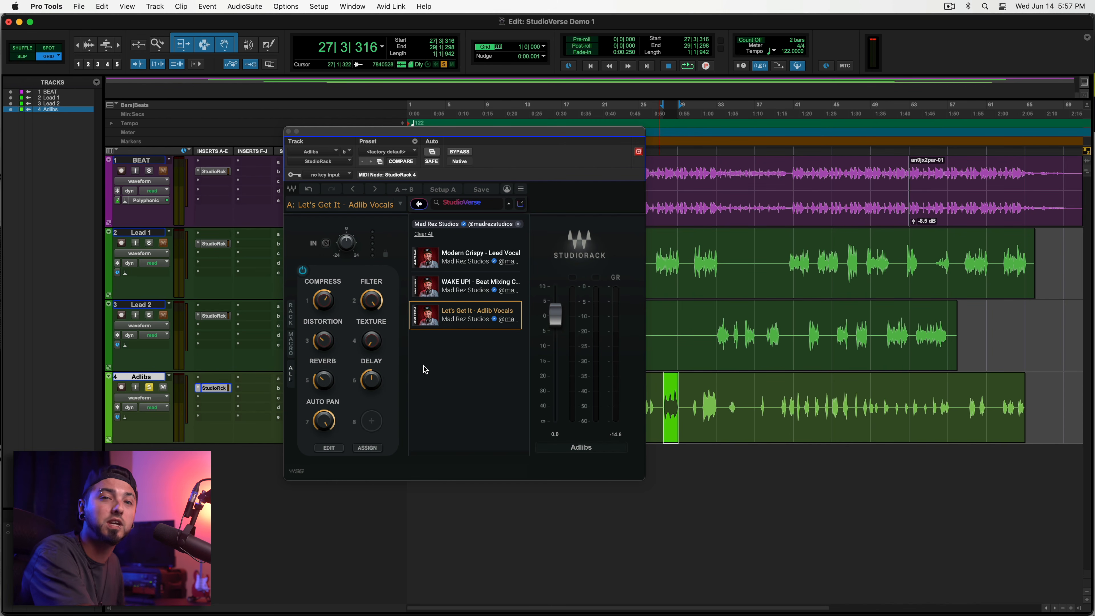
left_click(149, 387)
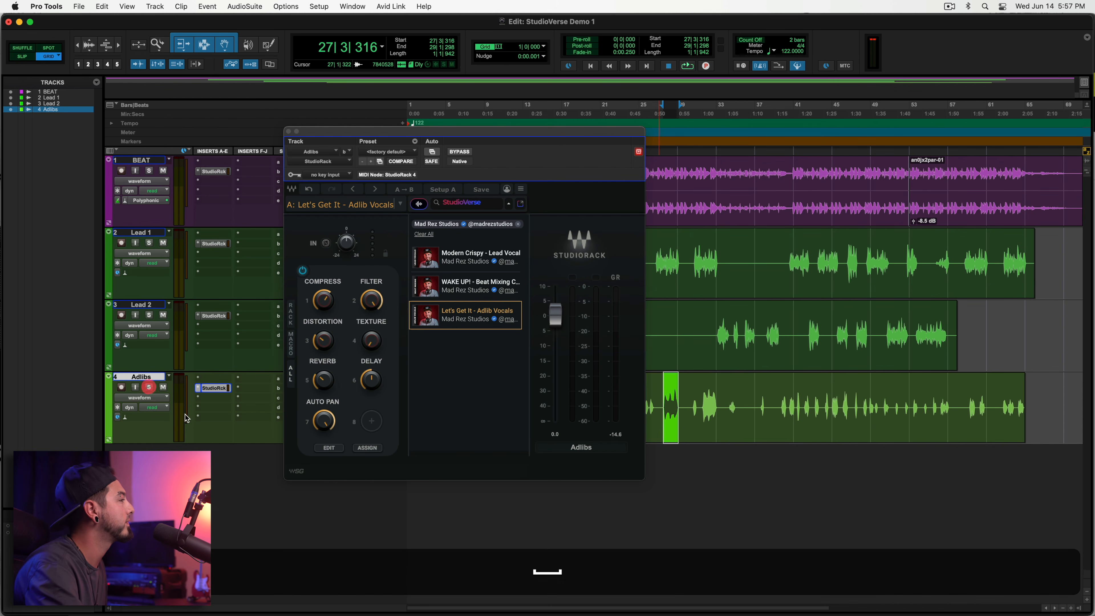
key("space")
left_click_drag(524, 138, 886, 200)
key("space")
left_click(560, 112)
key("space")
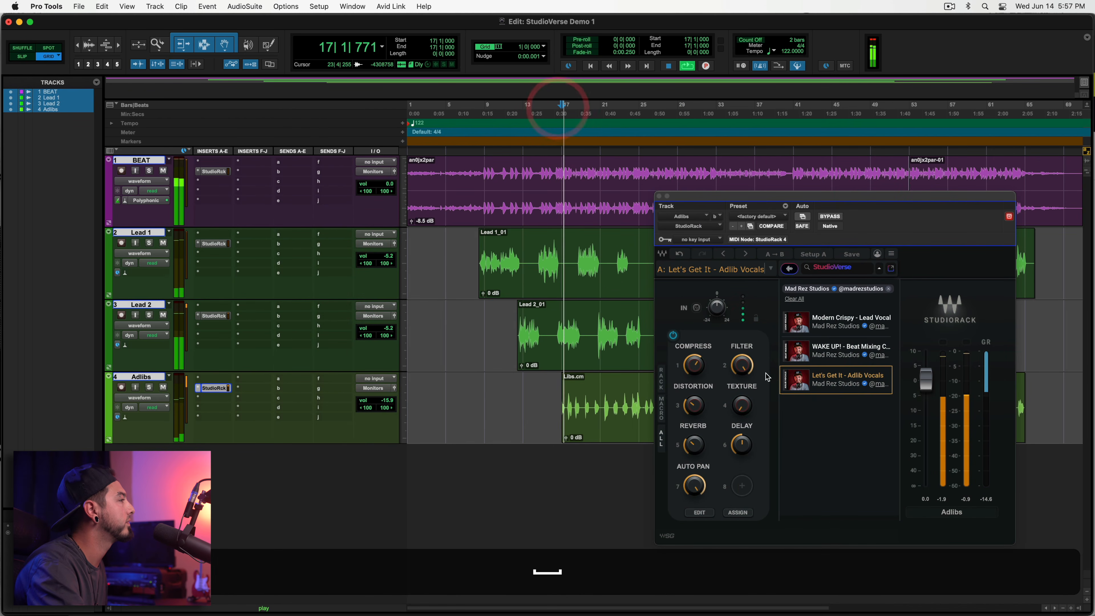
left_click_drag(715, 204, 707, 172)
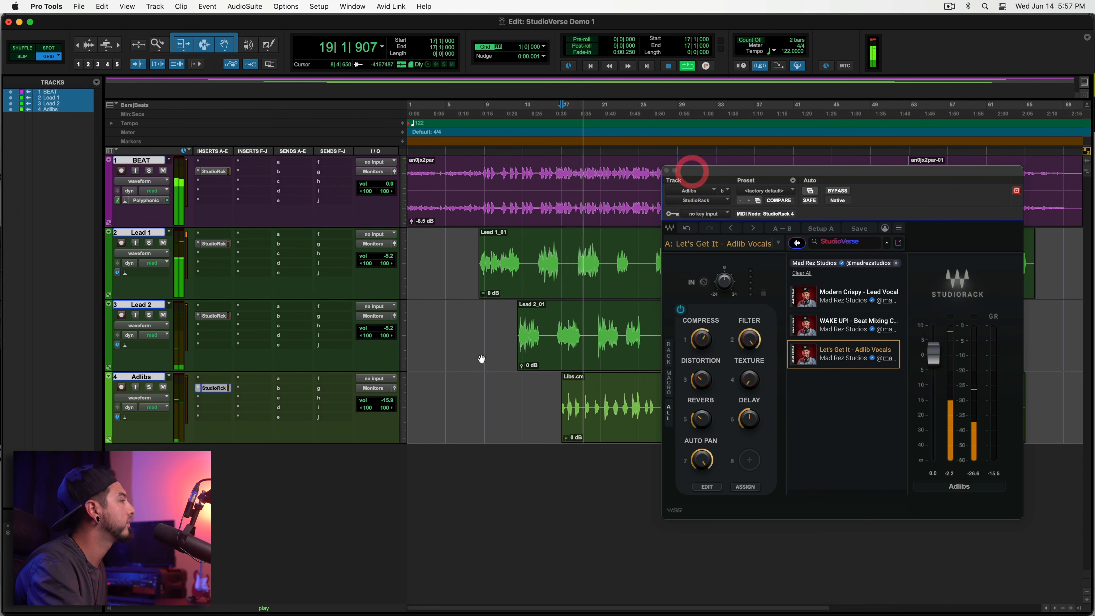
Set the Adlibs track volume to -11.9 dB, checking the balance against the full mix from bar 17
left_click(149, 388)
key("space")
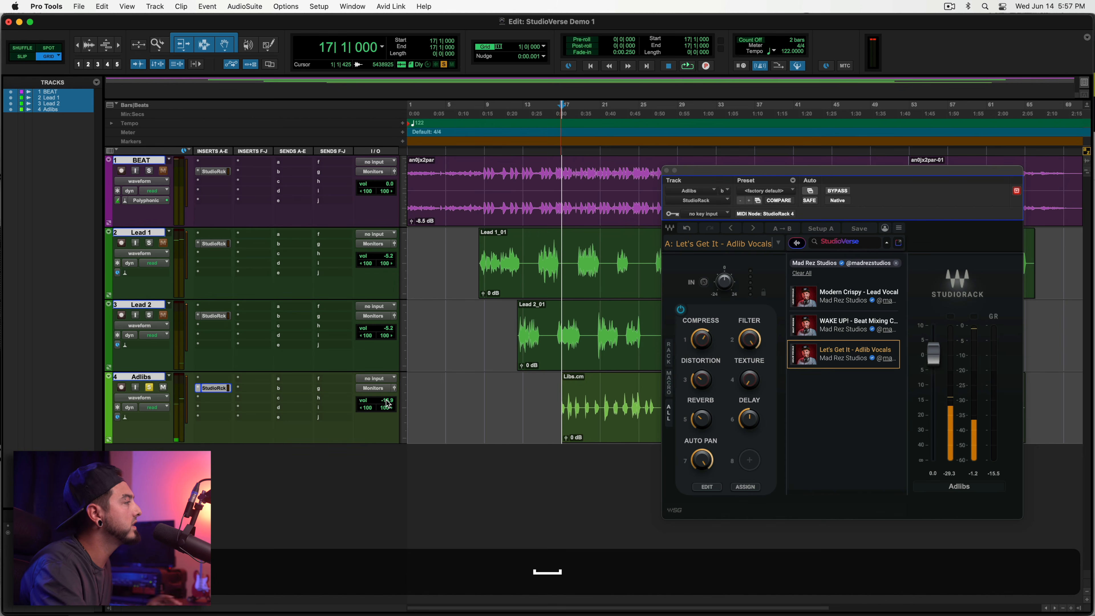
left_click(387, 403)
left_click_drag(389, 401, 388, 404)
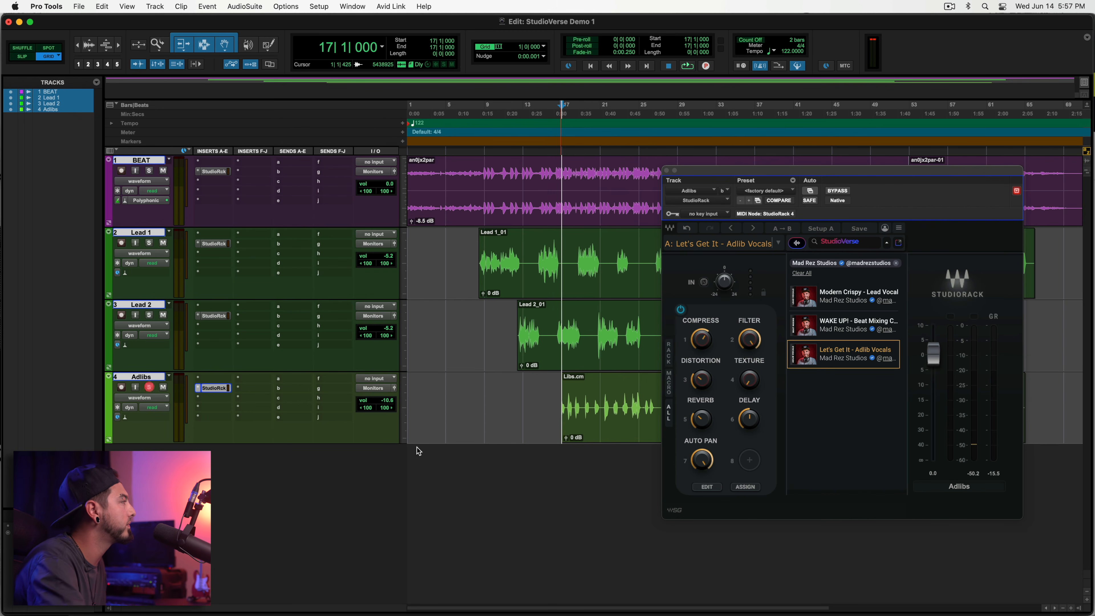
key("space")
left_click_drag(389, 402, 390, 405)
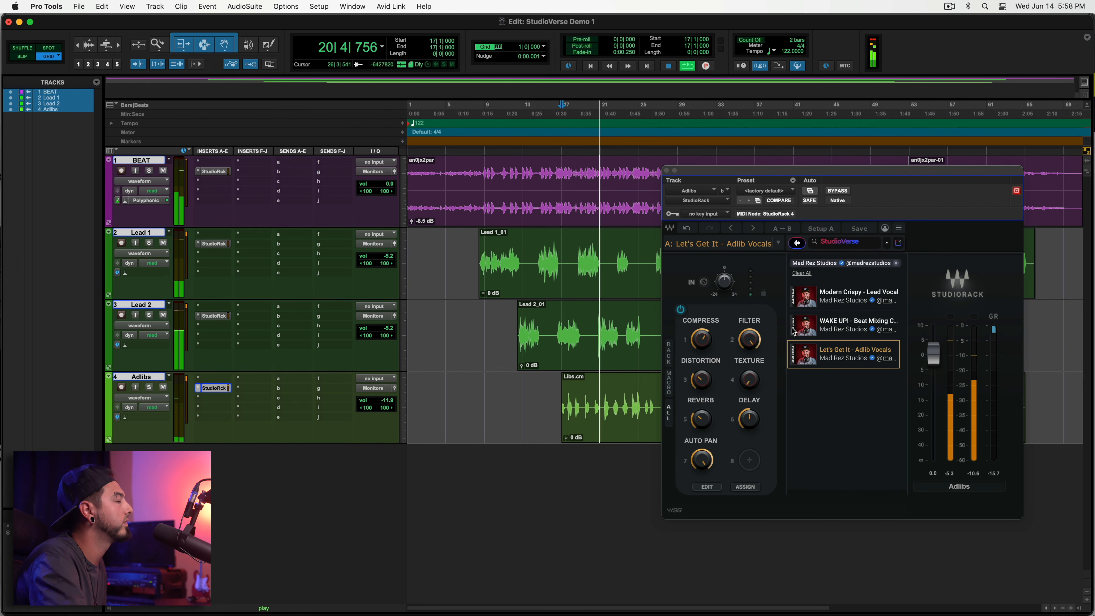
key("space")
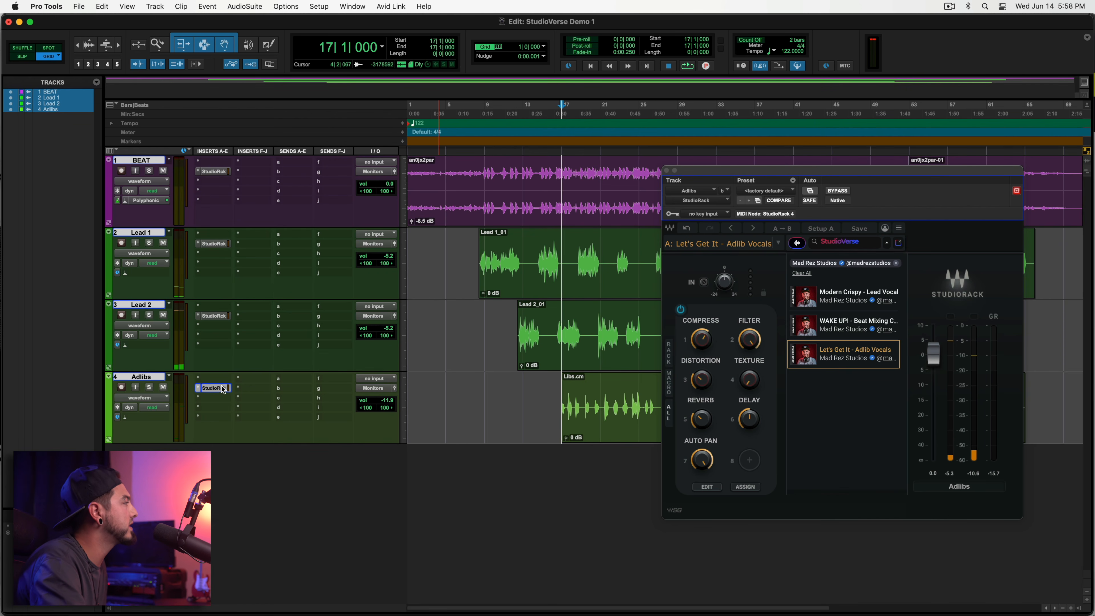
Select the adlib phrase spanning about bars 31 to 33, solo the Adlibs track and play the selection
scroll(516, 384, "right", 5)
scroll(488, 406, "left", 2)
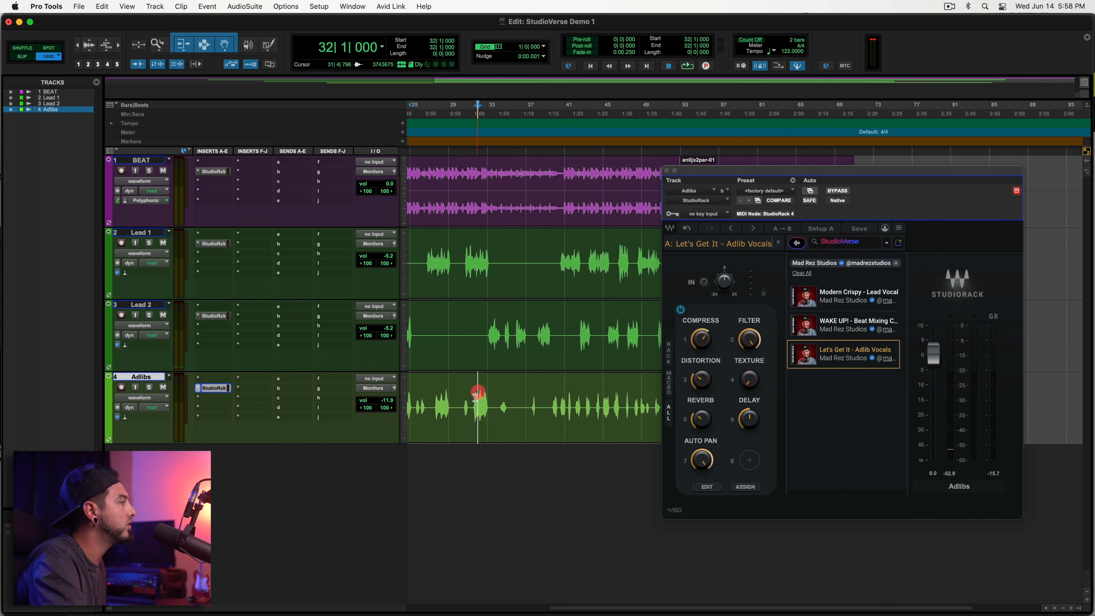
left_click(478, 391, "super")
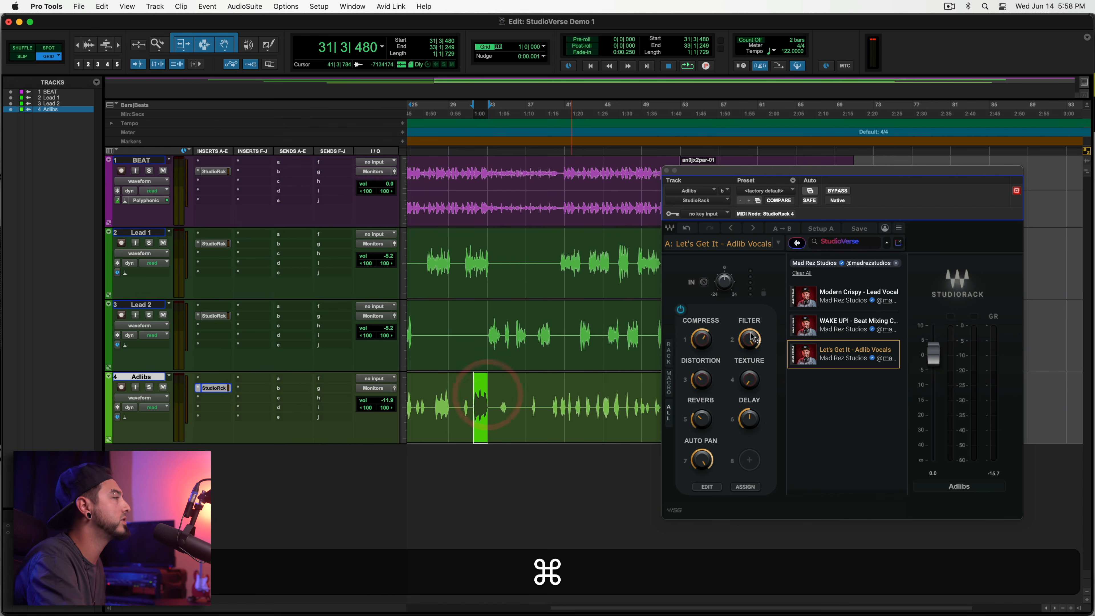
key("space")
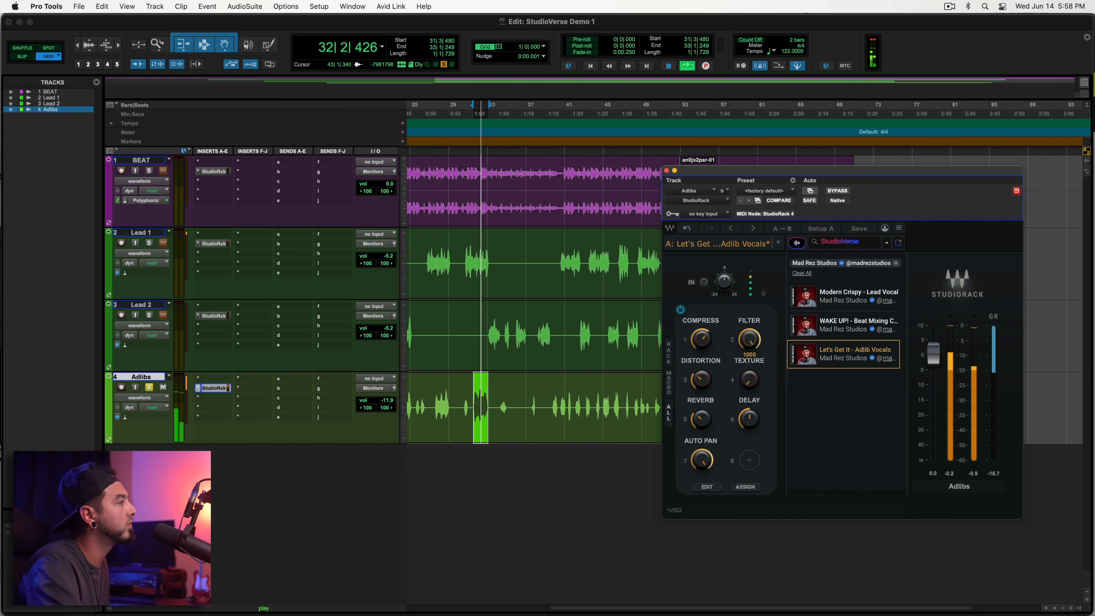
Audition the selected phrase while increasing the Compress macro and setting Distortion to 334 and Texture to 34
key("space")
key("space")
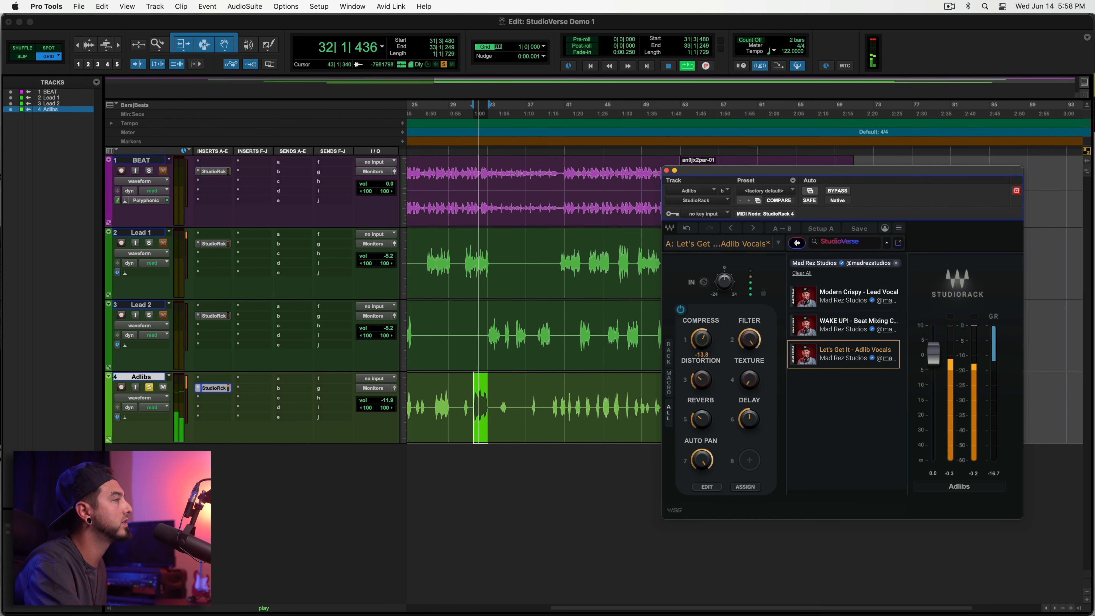
key("space")
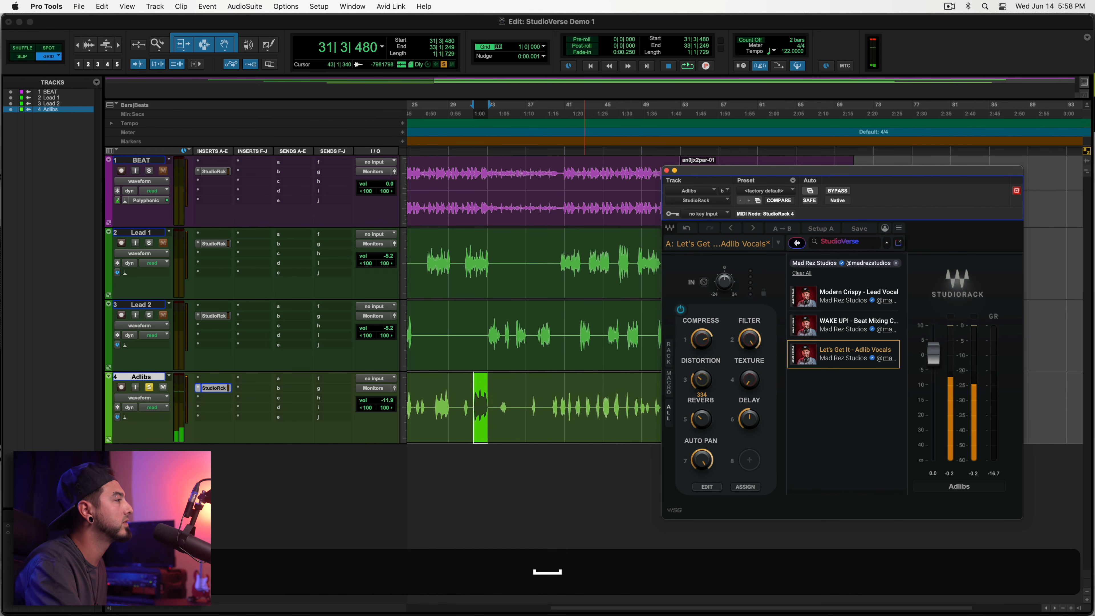
key("space")
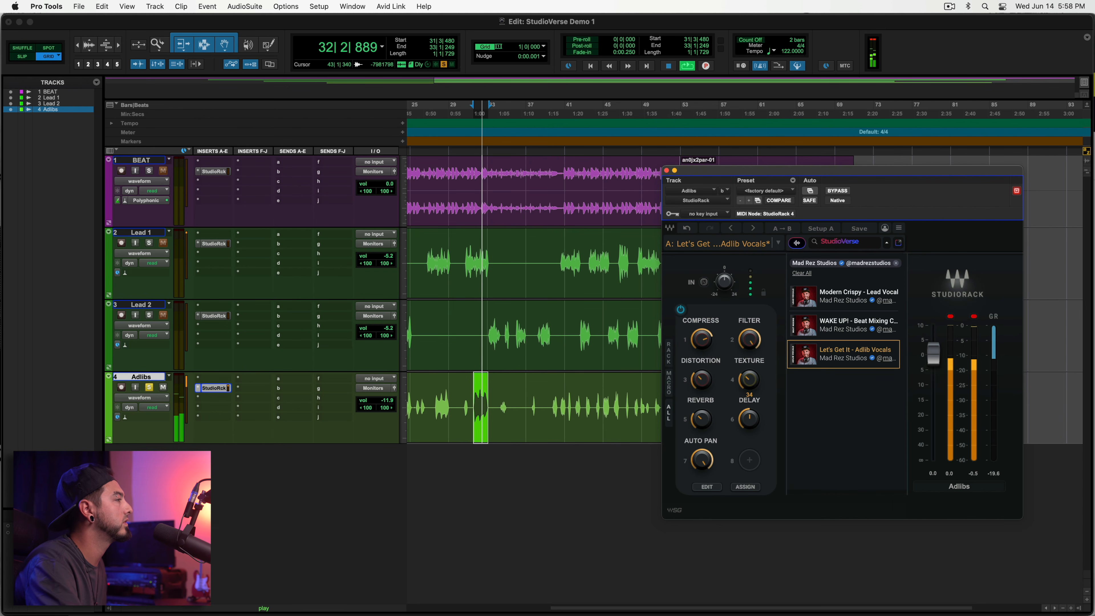
key("space")
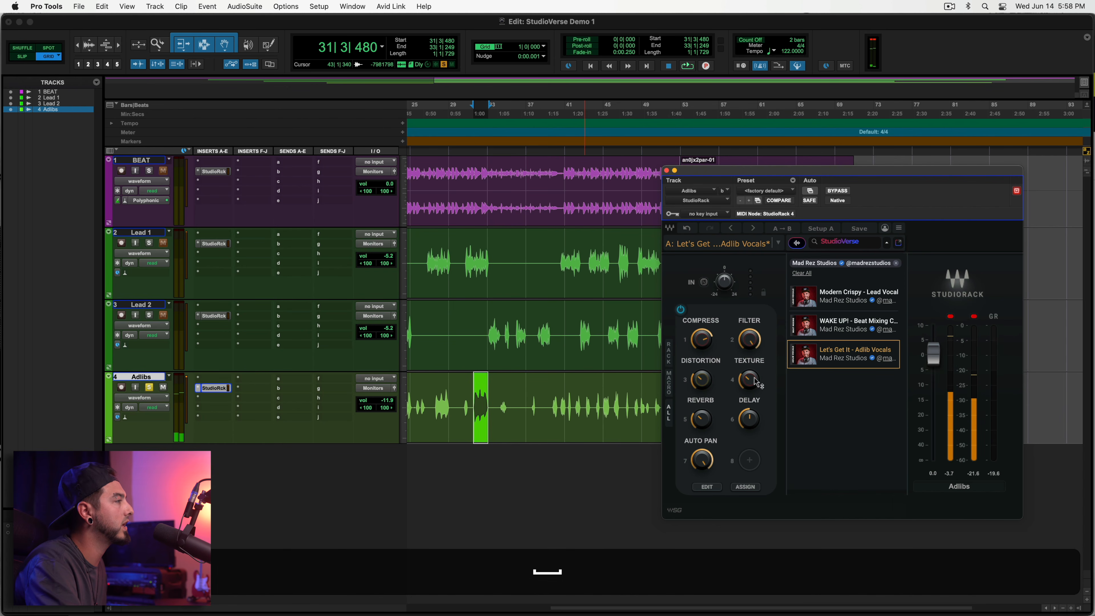
mouse_move(753, 378)
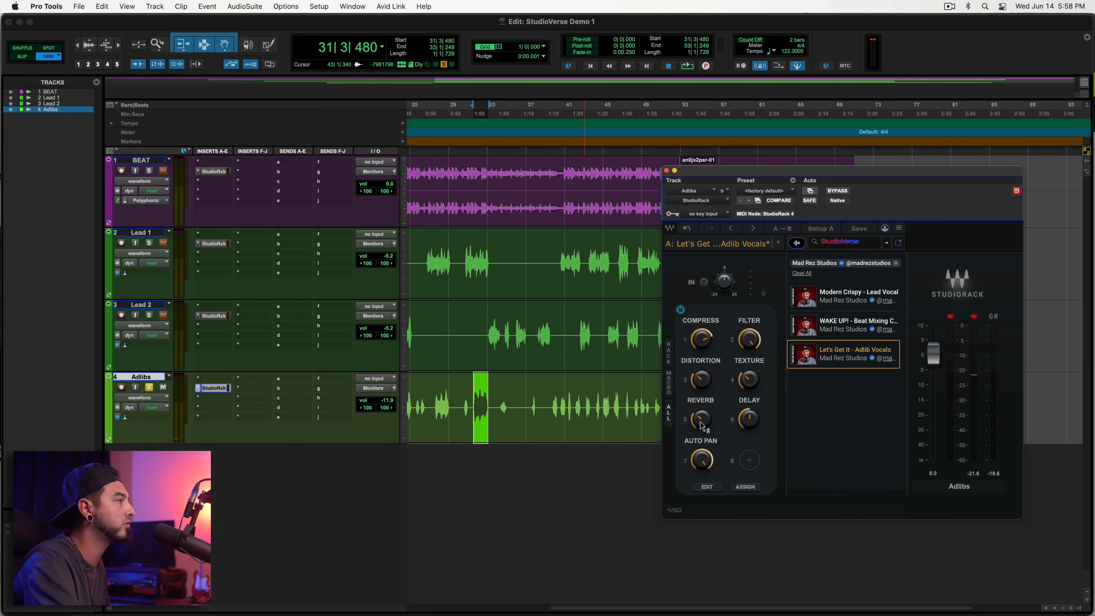
Look through the plug-ins in the Adlibs chain's rack, including MetaFlanger, and return to the macro controls
left_click(670, 348)
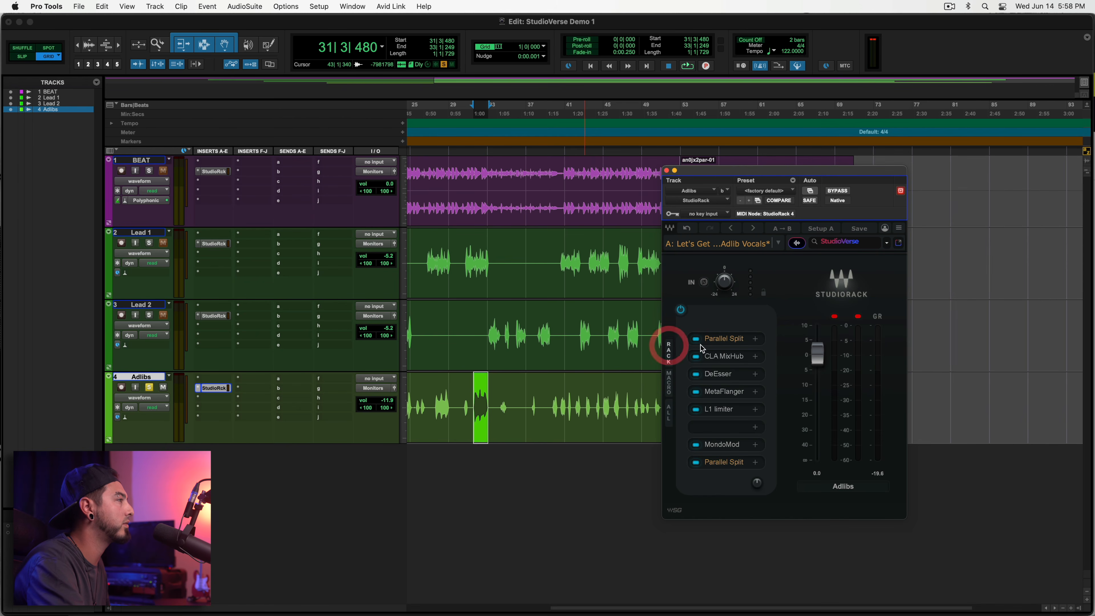
left_click(719, 396)
left_click(417, 235)
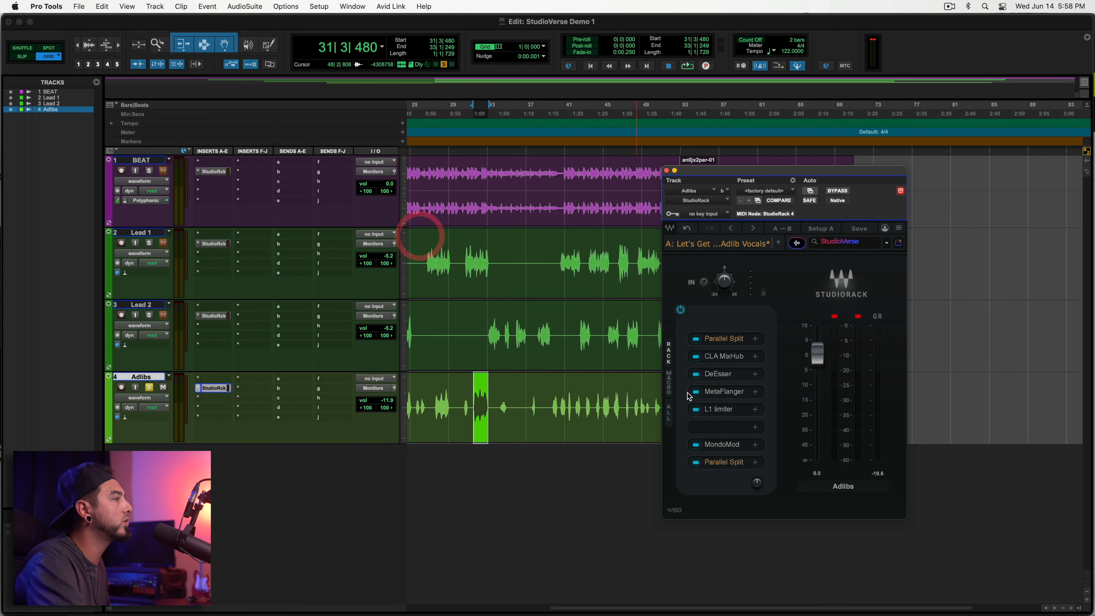
left_click(671, 387)
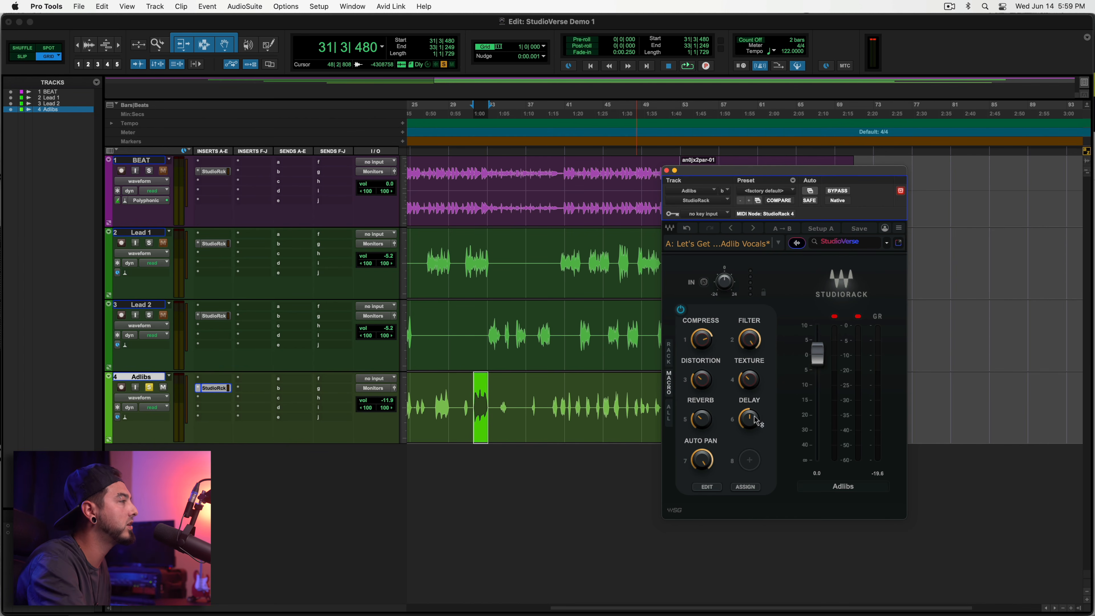
Raise the Delay macro on the Adlibs chain, unsolo the track and play the phrase with the full mix
key("space")
left_click_drag(753, 421, 753, 399)
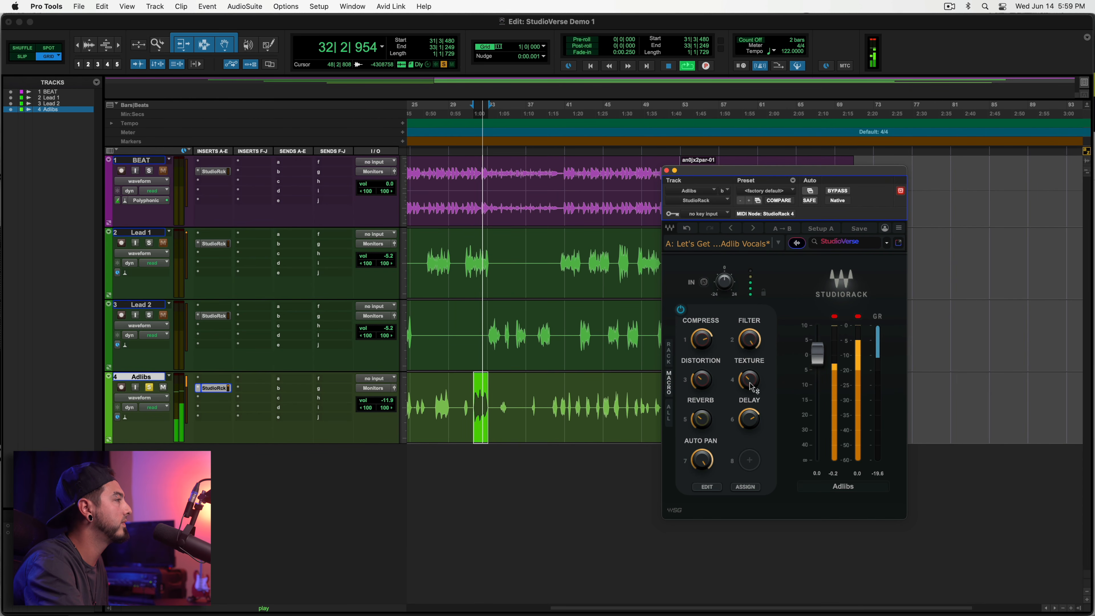
key("space")
left_click(151, 387)
key("space")
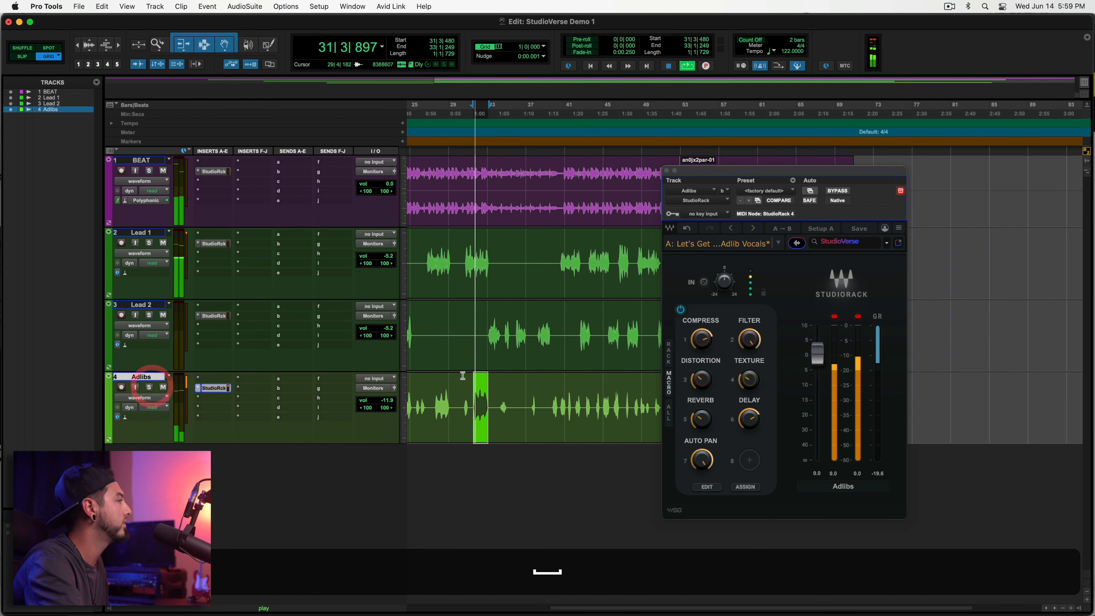
key("space")
key("space")
Compare the selected adlib phrase in the mix with the Auto Pan macro off and on
left_click(702, 461)
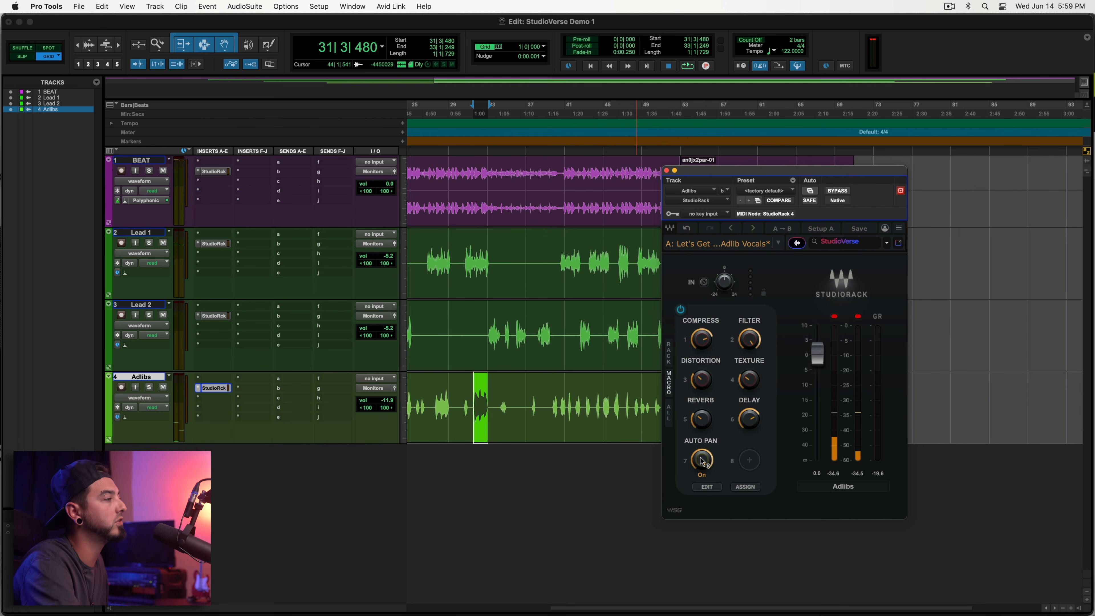
key("space")
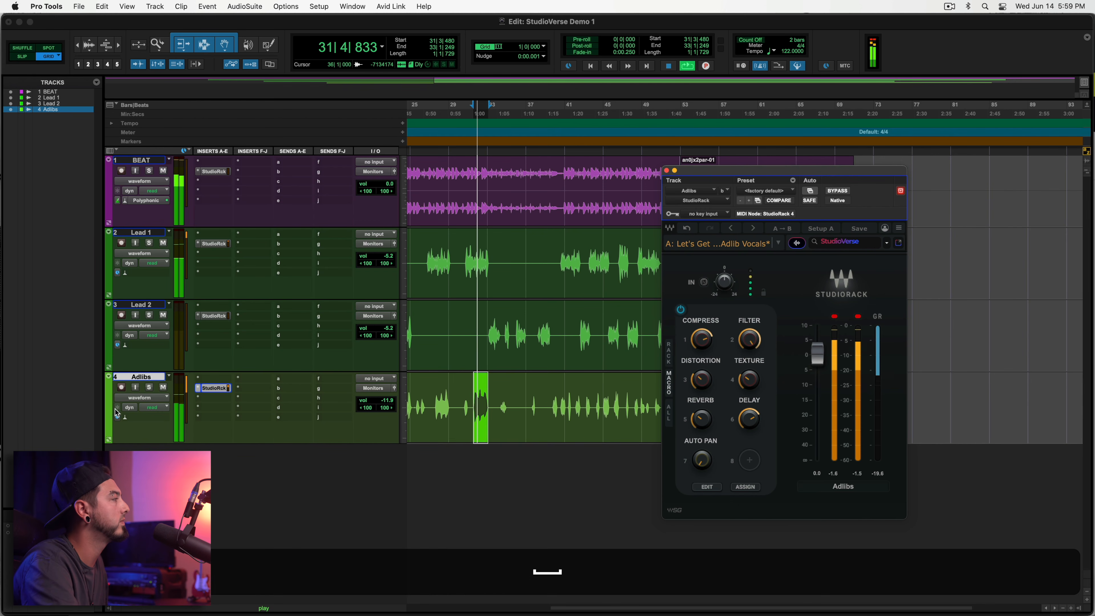
key("space")
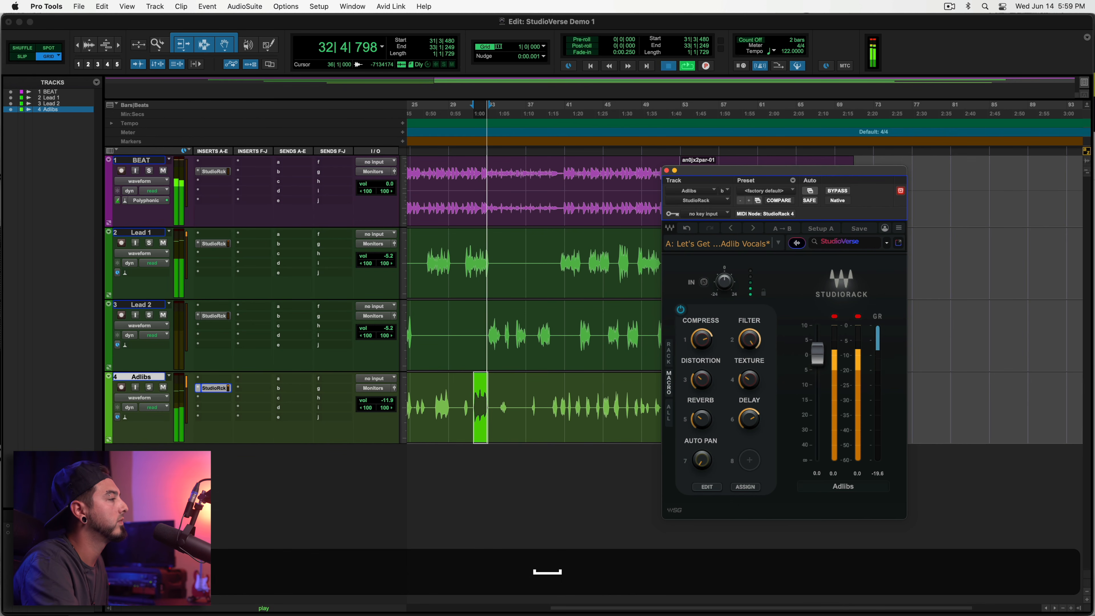
left_click(702, 461)
key("space")
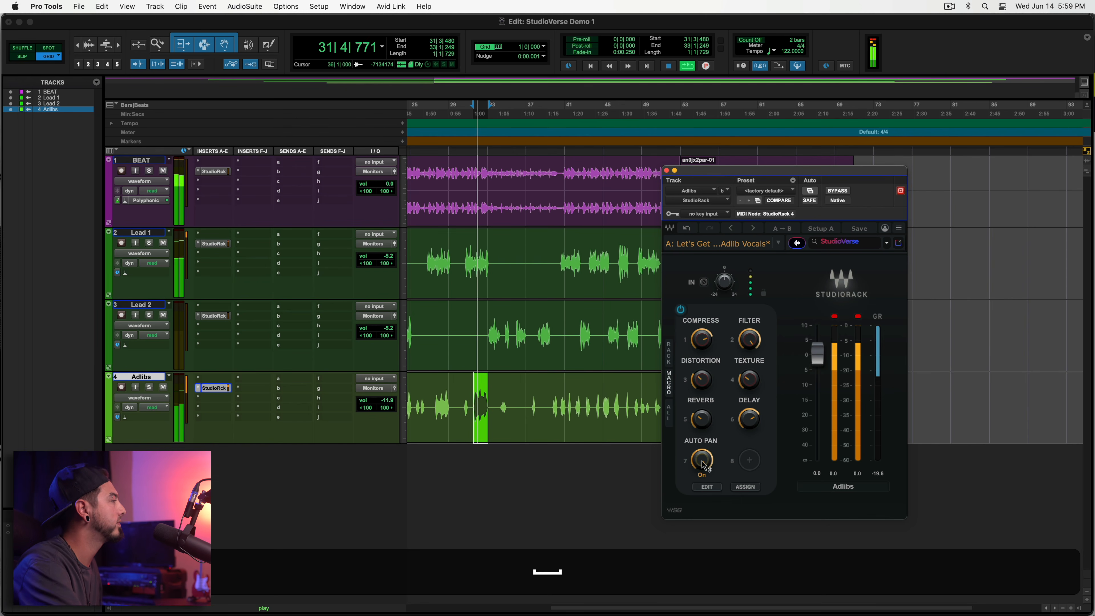
key("space")
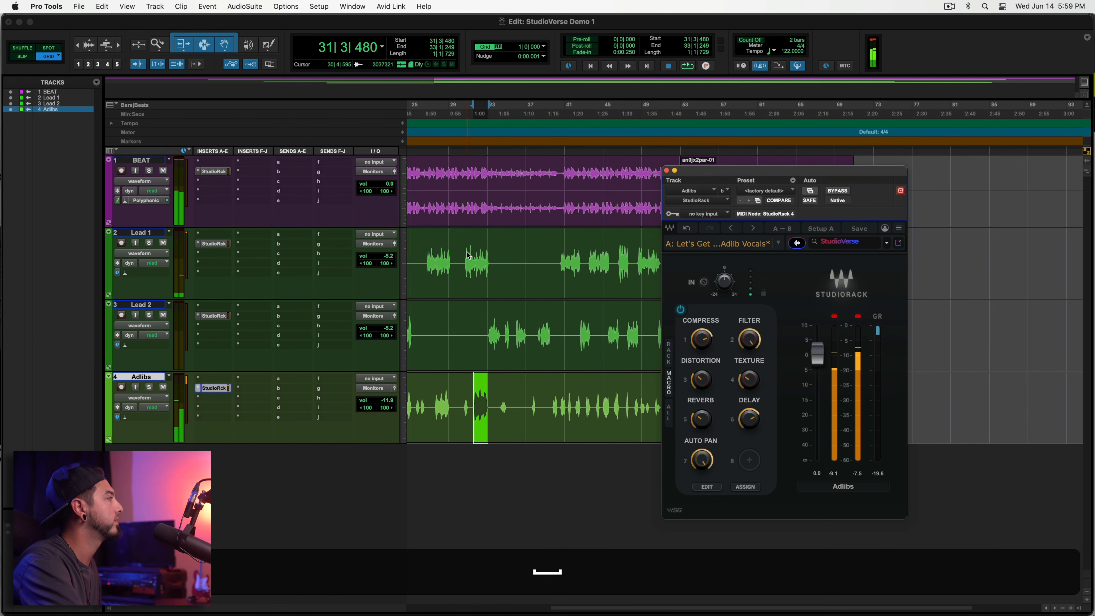
Play the full mix from the Lead 1 phrase near bar 31 and from bar 40
left_click(470, 252)
key("space")
key("space")
left_click(559, 255)
key("space")
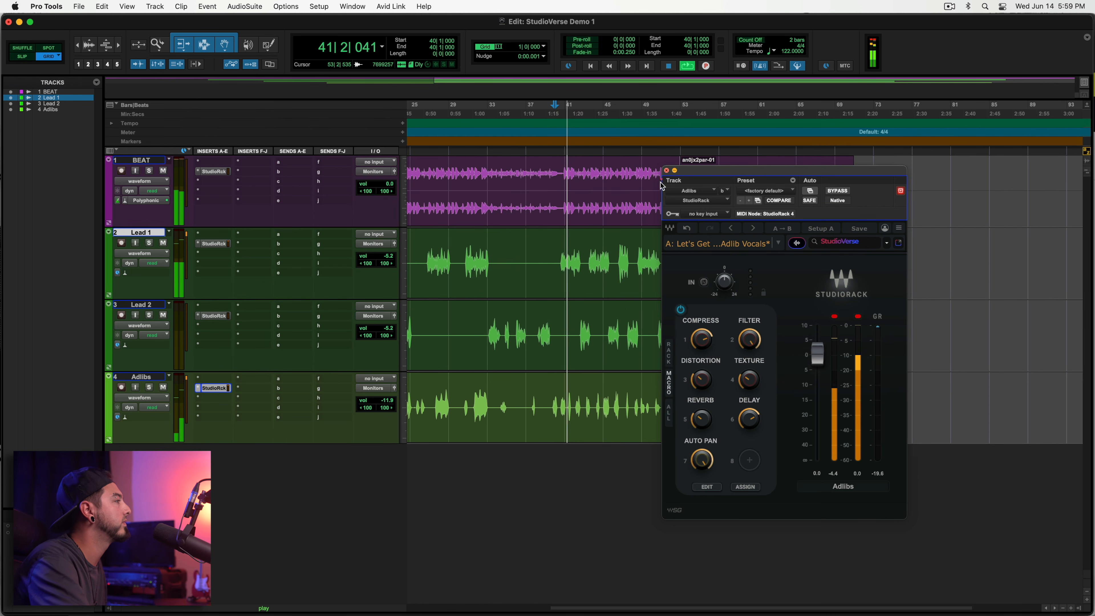
Close the Adlibs StudioRack, set the Adlibs volume to -13.2 dB and play the mix from bar 19
left_click(666, 170)
left_click_drag(389, 405, 389, 408)
key("alt+a")
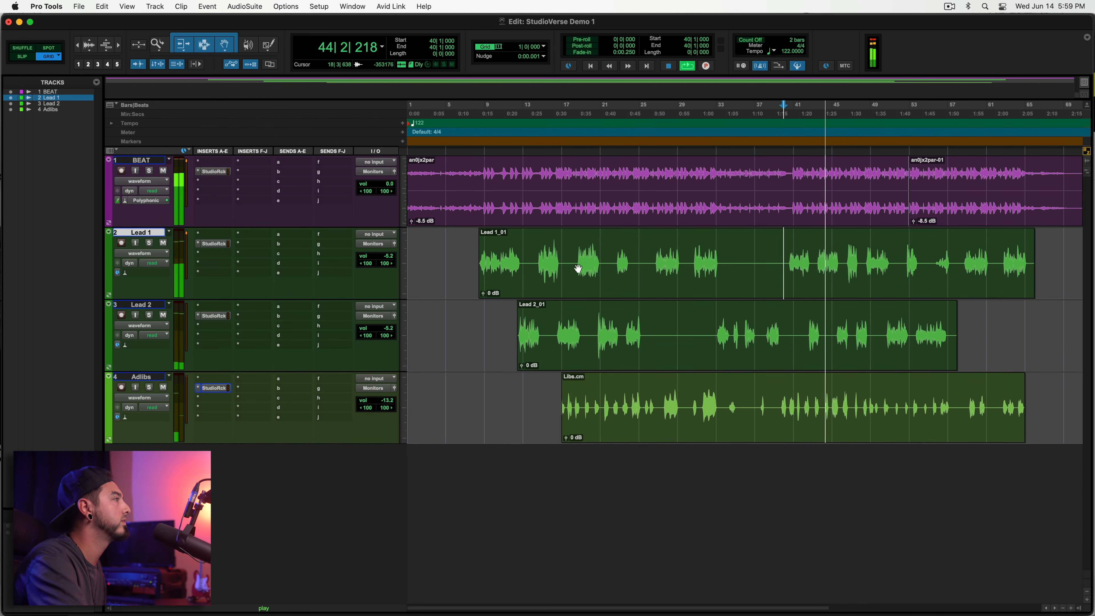
left_click(577, 248)
key("space")
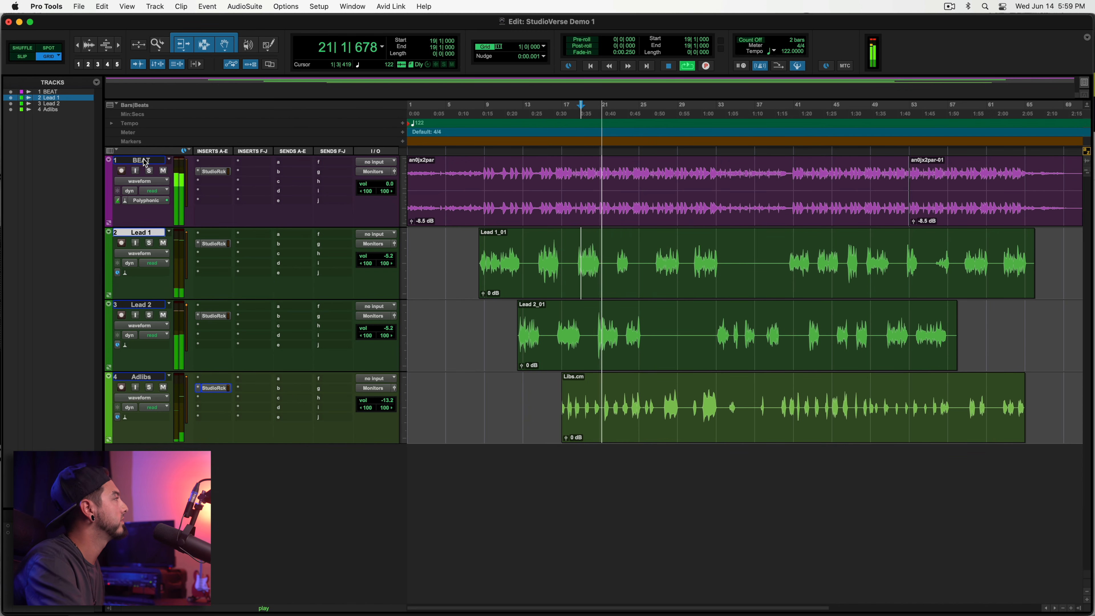
key("space")
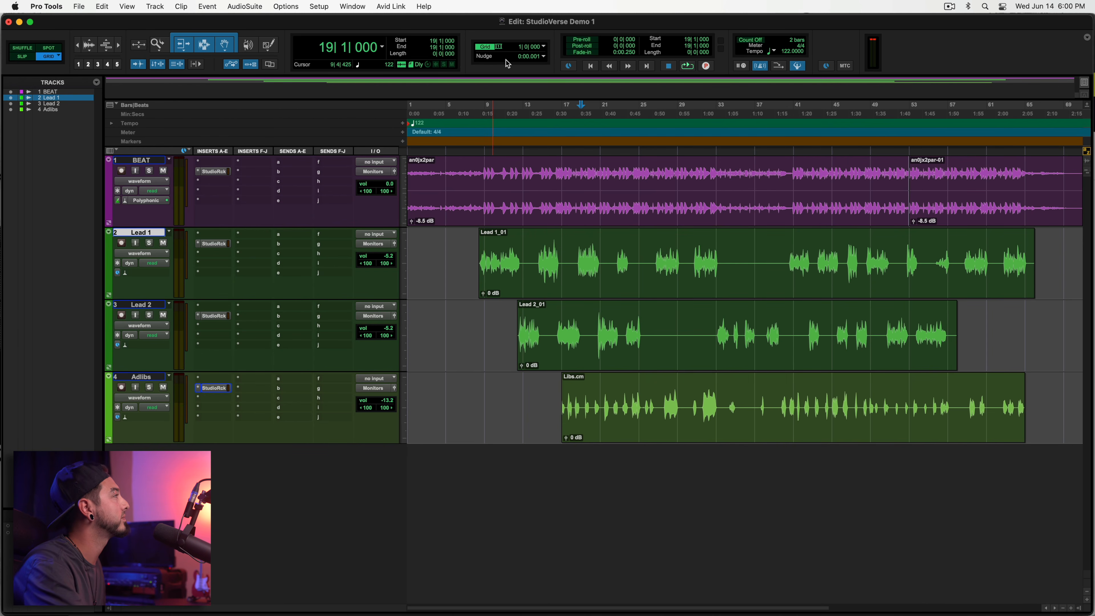
Play all four tracks from bar 8 and compare the mix with every StudioRack insert bypassed and active
left_click(476, 107)
key("space")
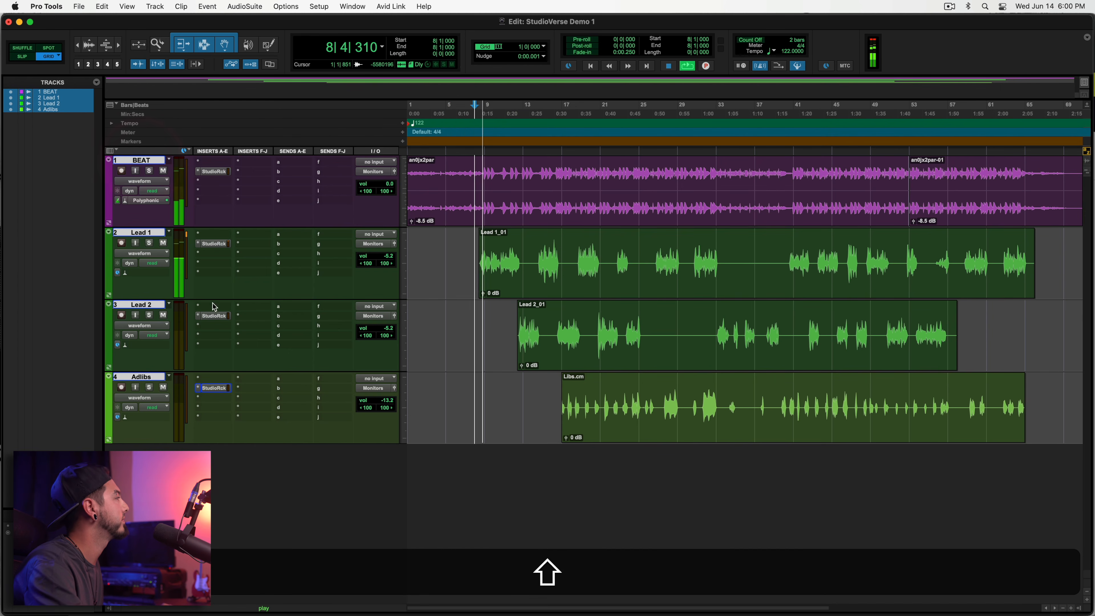
left_click(221, 174, "ctrl+alt+shift")
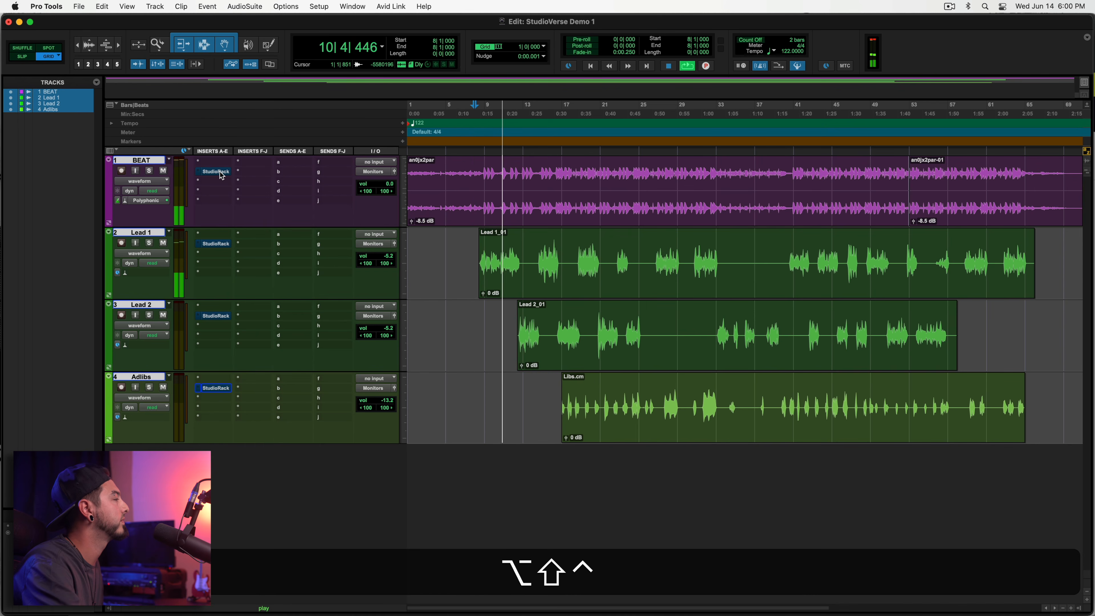
left_click(221, 175, "ctrl+alt+shift")
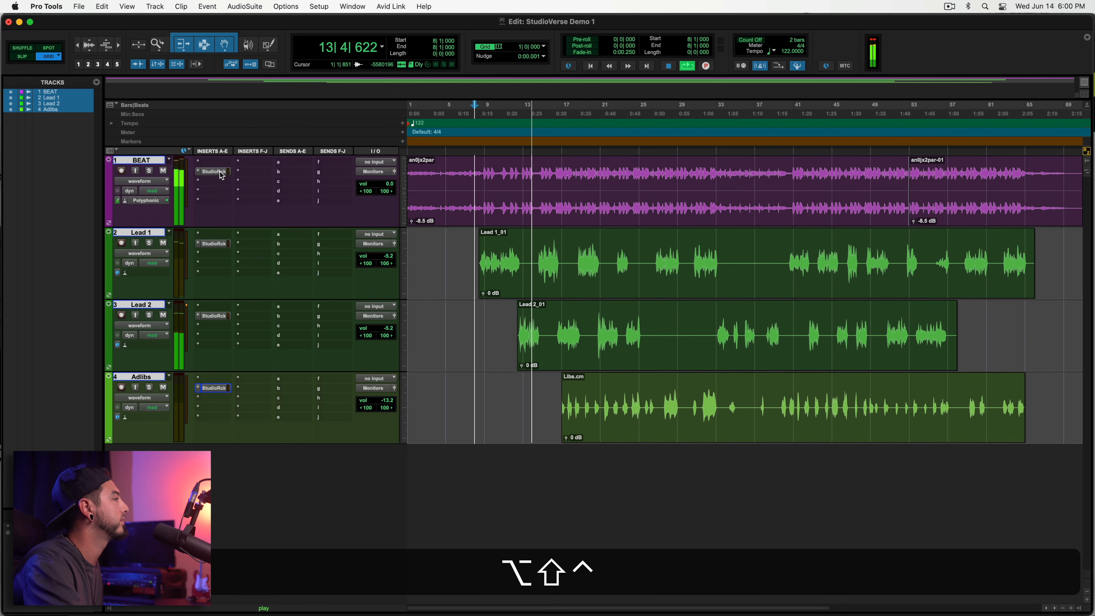
left_click(222, 174, "ctrl+alt+shift")
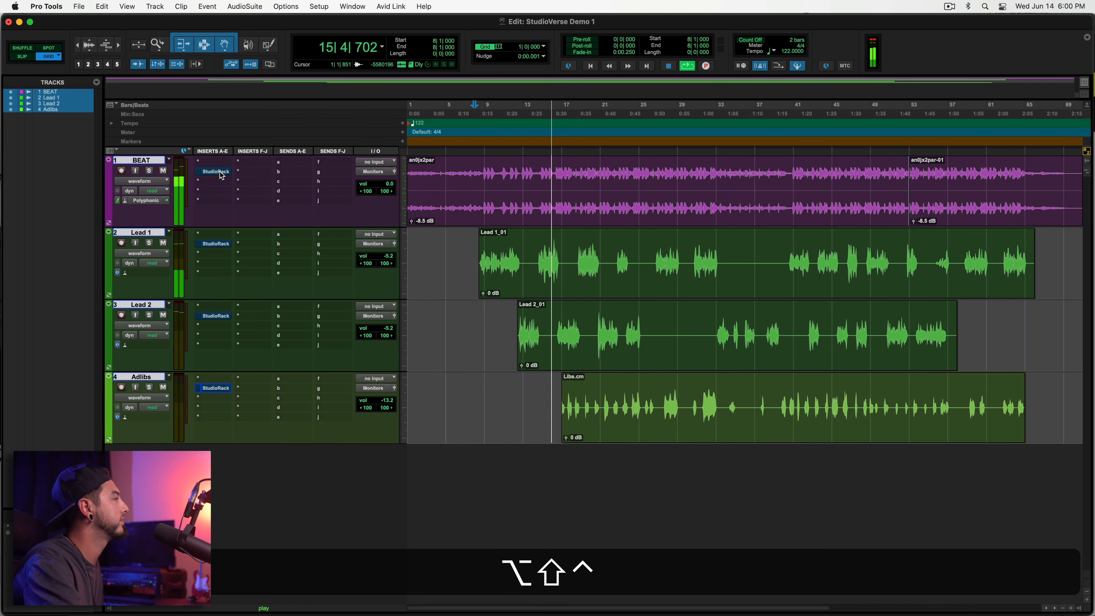
left_click(221, 175, "ctrl+alt+shift")
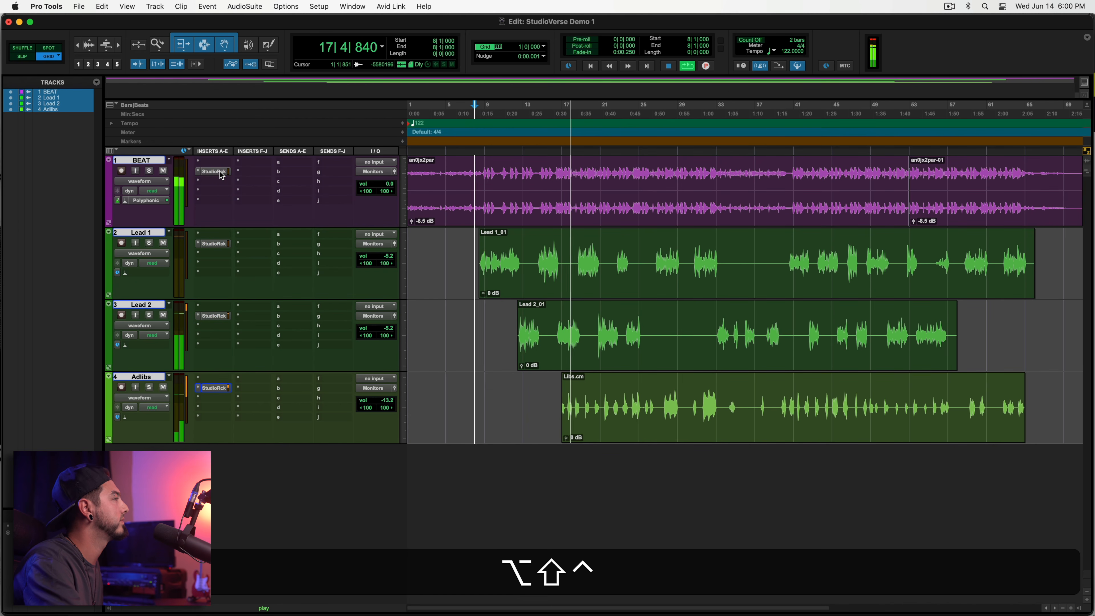
Bypass all StudioRack inserts from about bar 17 during playback, and reactivate them around bar 20 to compare the mix
left_click(222, 175, "ctrl+alt+shift")
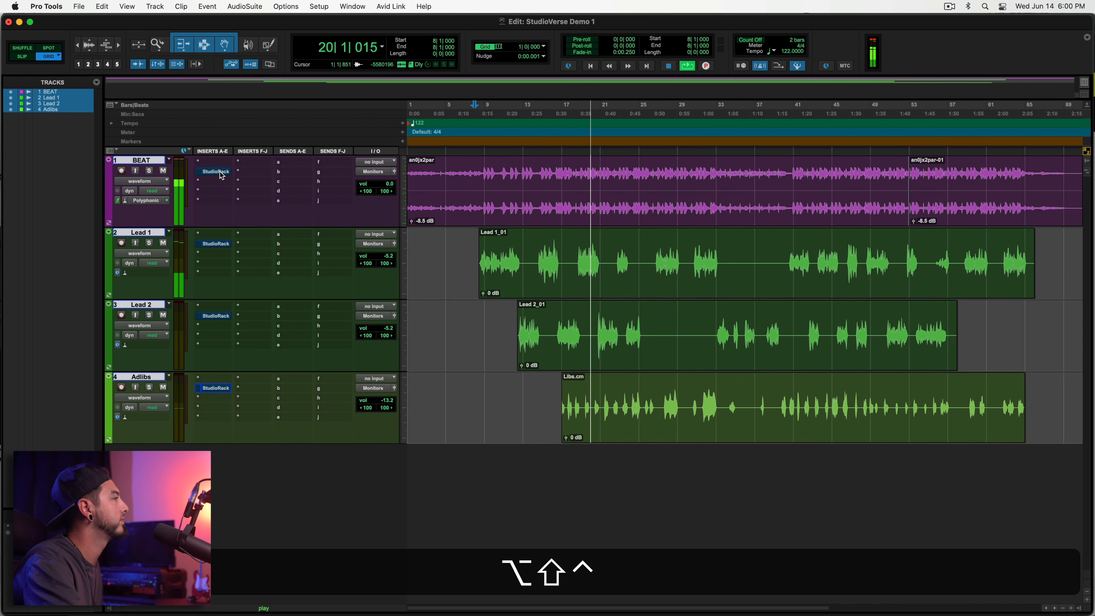
left_click(222, 175, "ctrl+alt+shift")
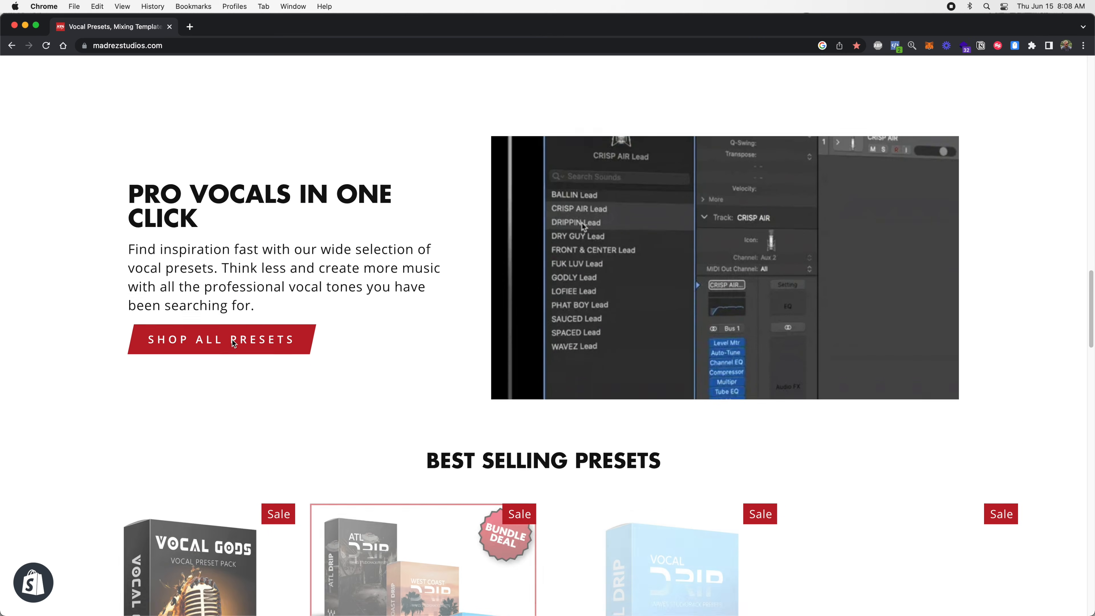
In Chrome, open the Vocal DRIP 25 Waves StudioRack Presets product from the Best Selling Presets on madrezstudios.com
scroll(232, 343, "down", 3)
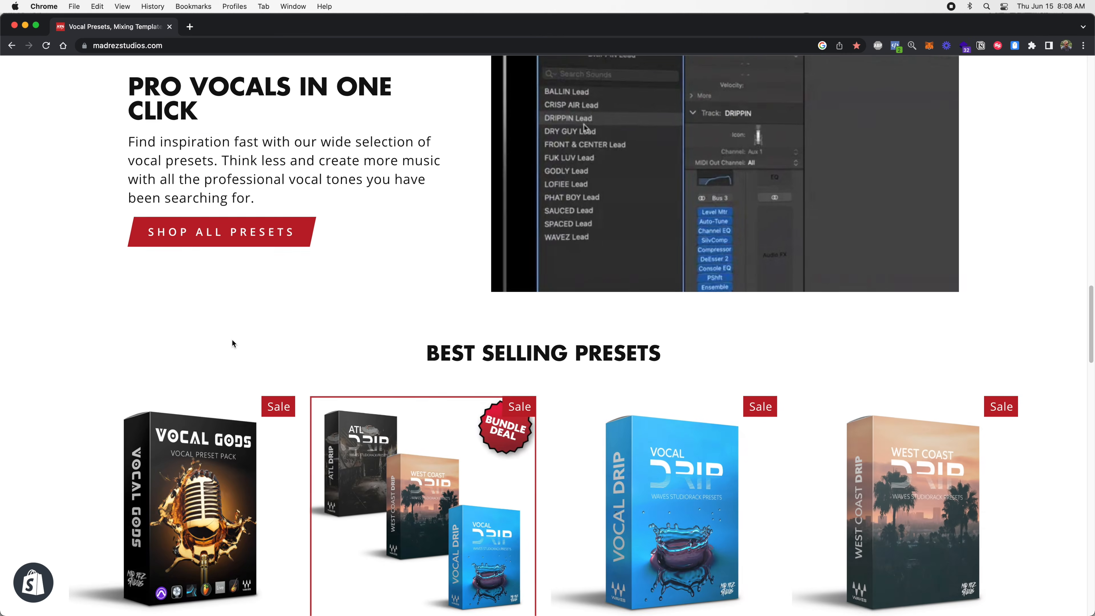
scroll(232, 343, "down", 5)
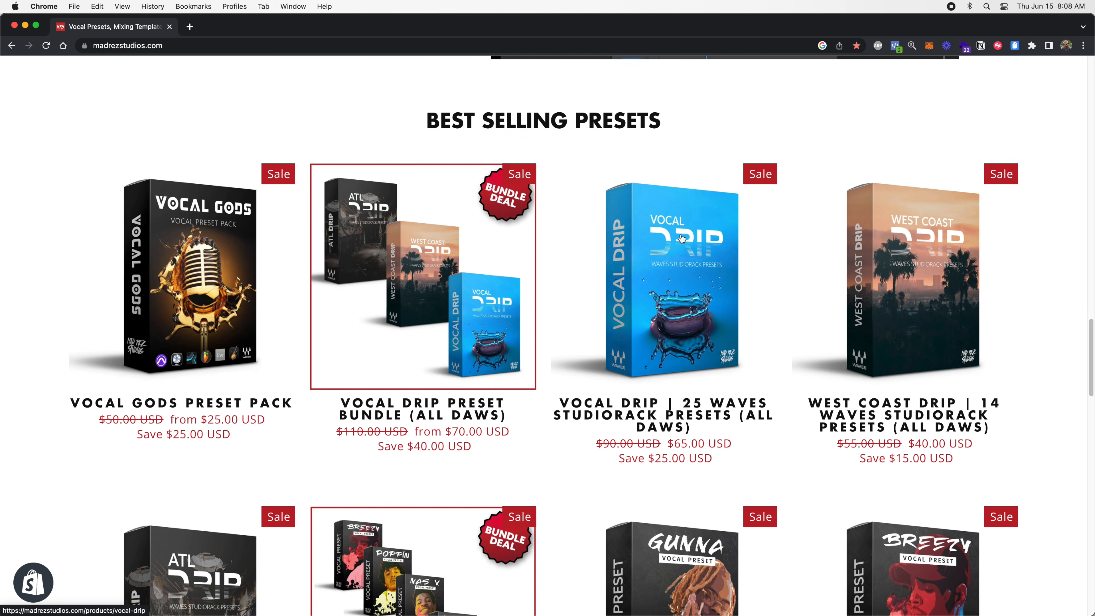
left_click(672, 298)
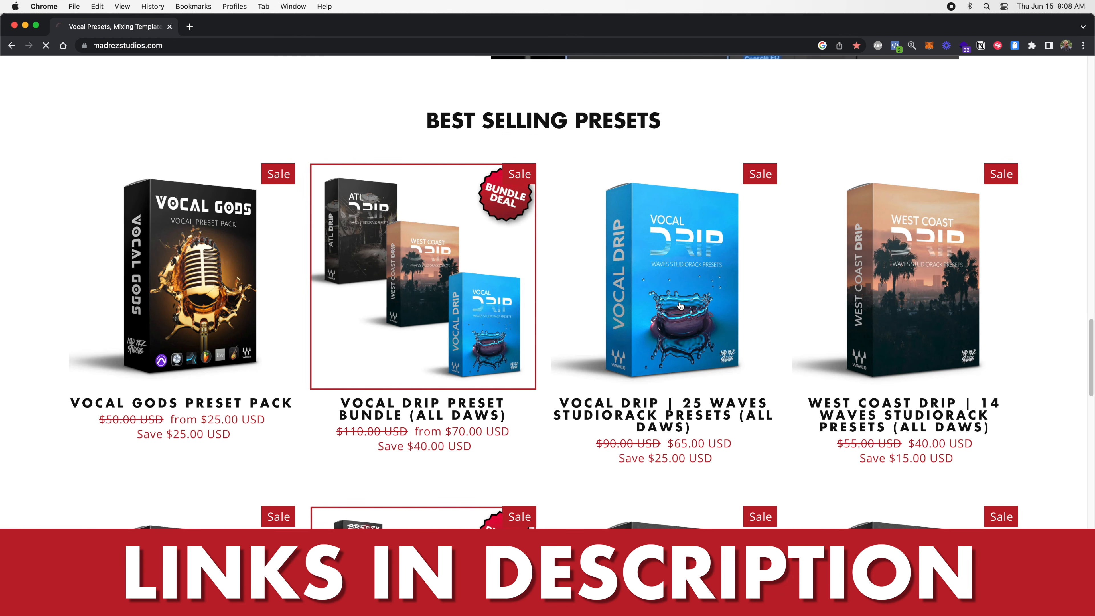
Review the Vocal DRIP product page's description, DAW compatibility, artist inspirations, included presets and demo video section
scroll(1064, 395, "down", 1)
scroll(1063, 393, "down", 6)
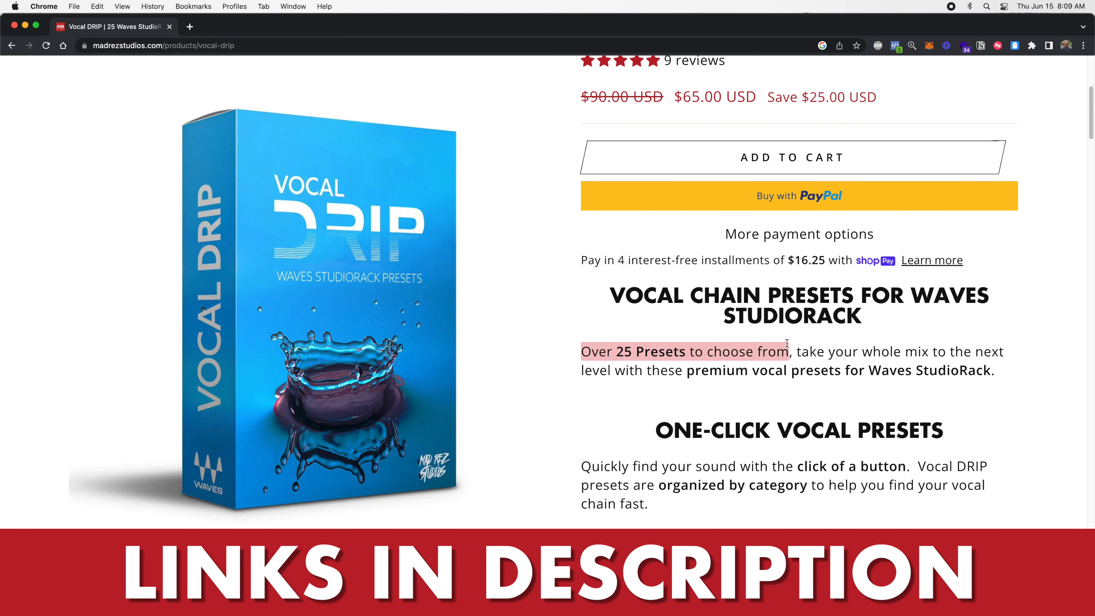
scroll(907, 413, "down", 9)
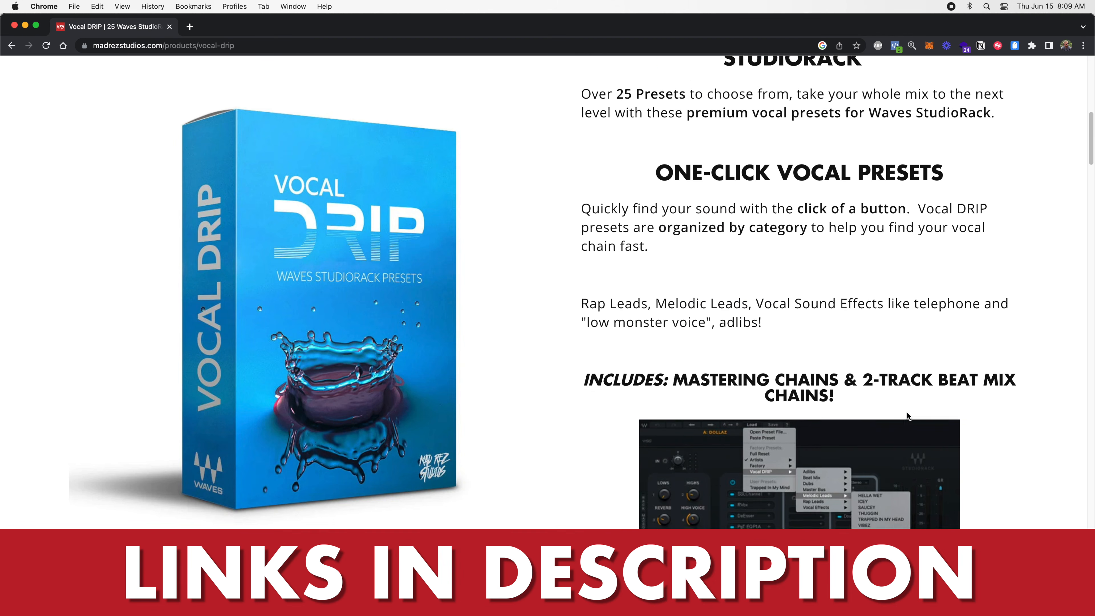
scroll(906, 412, "down", 6)
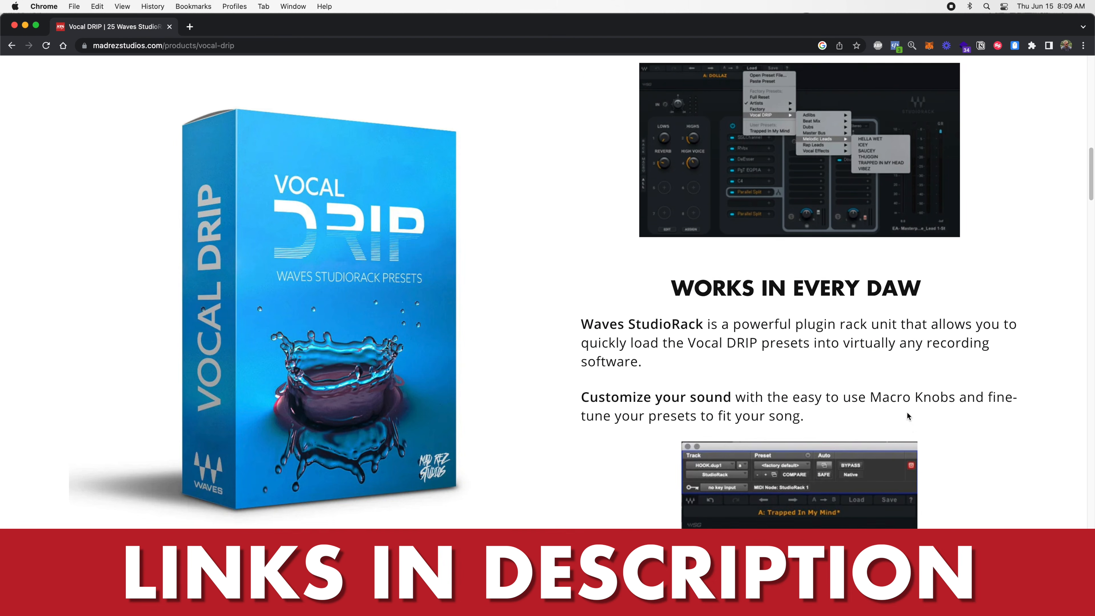
scroll(909, 415, "down", 5)
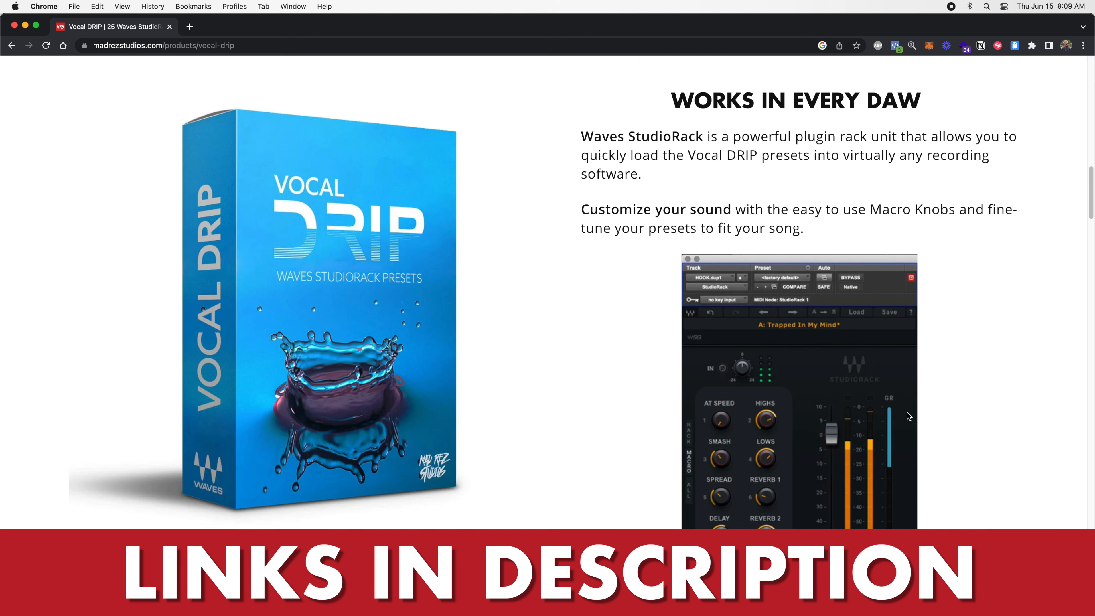
scroll(907, 413, "down", 8)
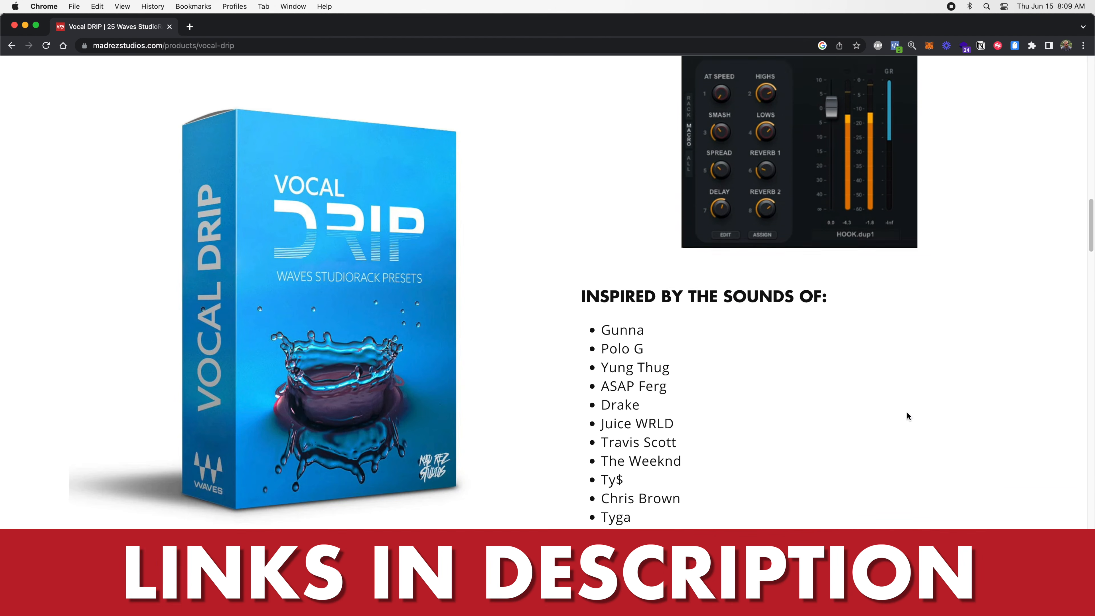
scroll(907, 413, "down", 15)
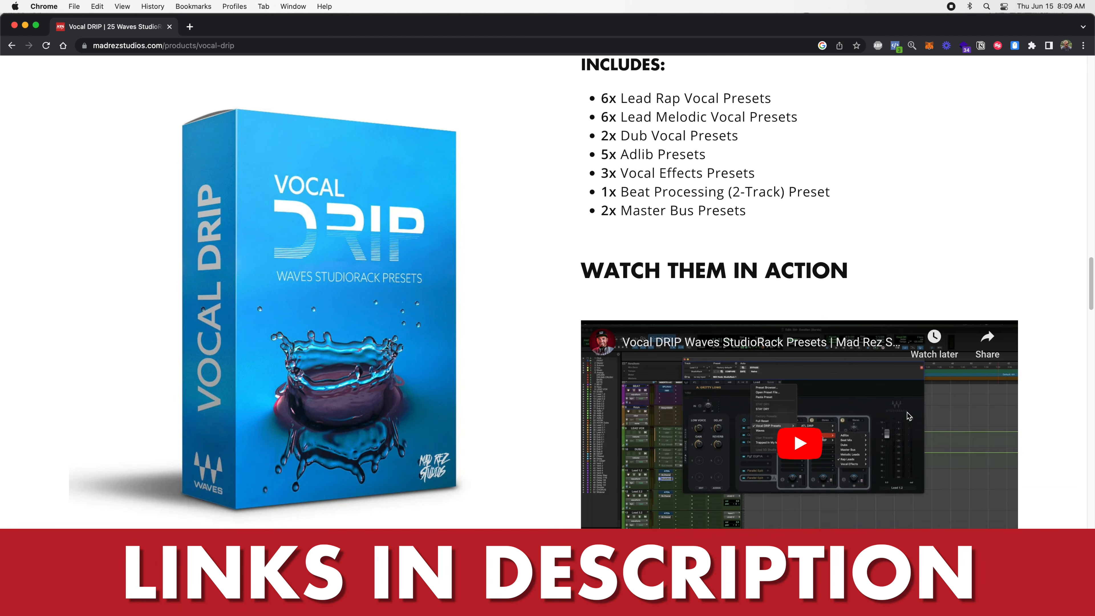